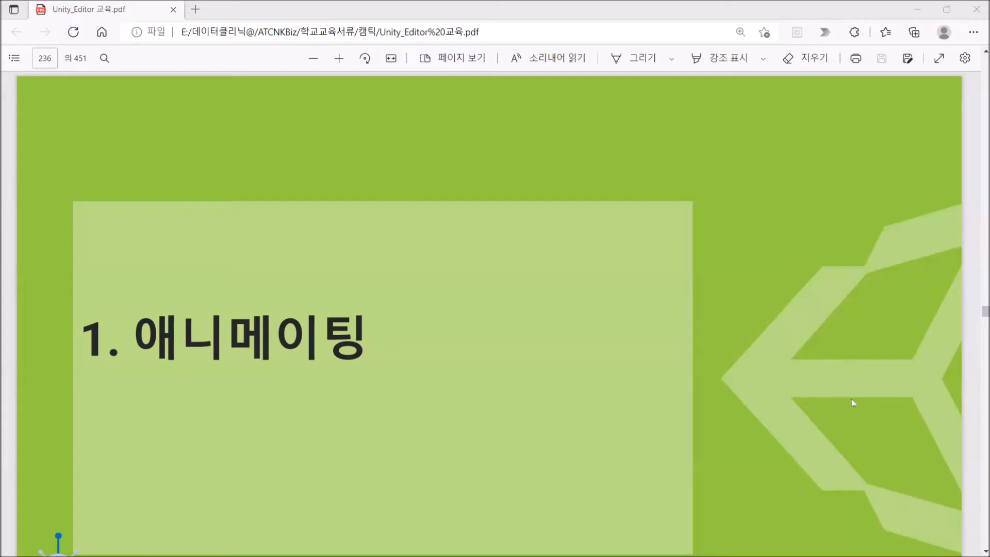
{"action": "scroll", "coordinate": [750, 394], "scroll_direction": "down", "scroll_amount": 10}
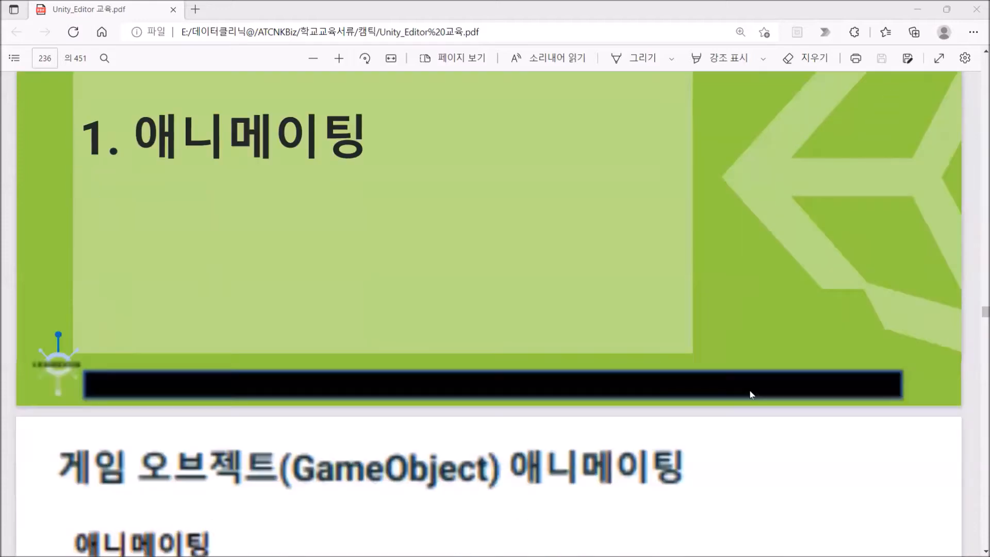
{"action": "scroll", "coordinate": [738, 397], "scroll_direction": "up", "scroll_amount": 1}
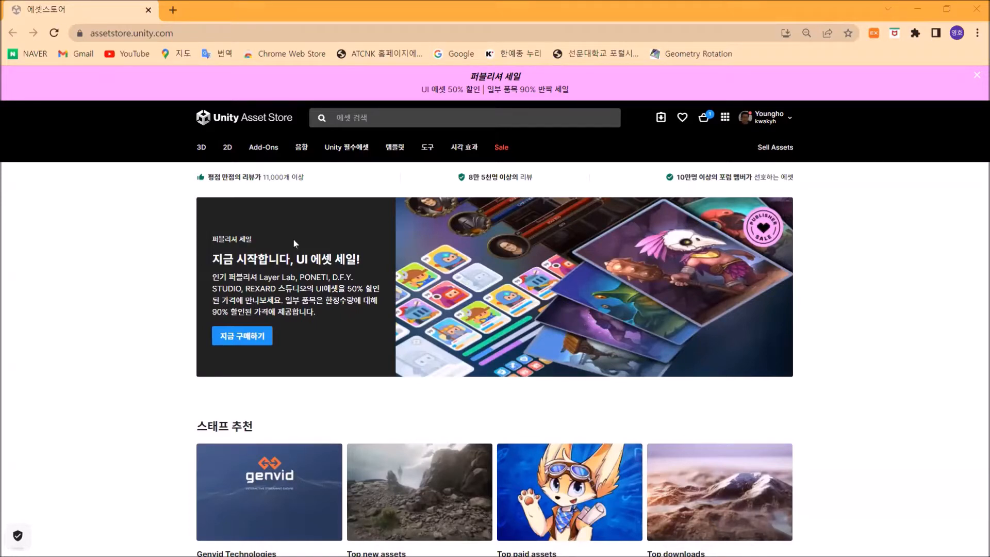
Search the Unity Asset Store in the browser for "free ball".
{"action": "left_click", "coordinate": [386, 119]}
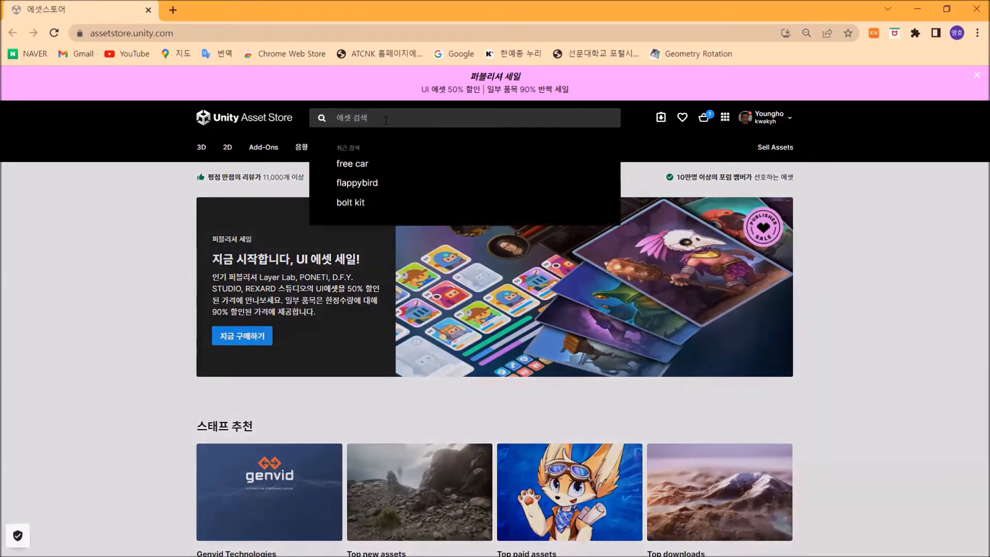
{"action": "type", "text": "free"}
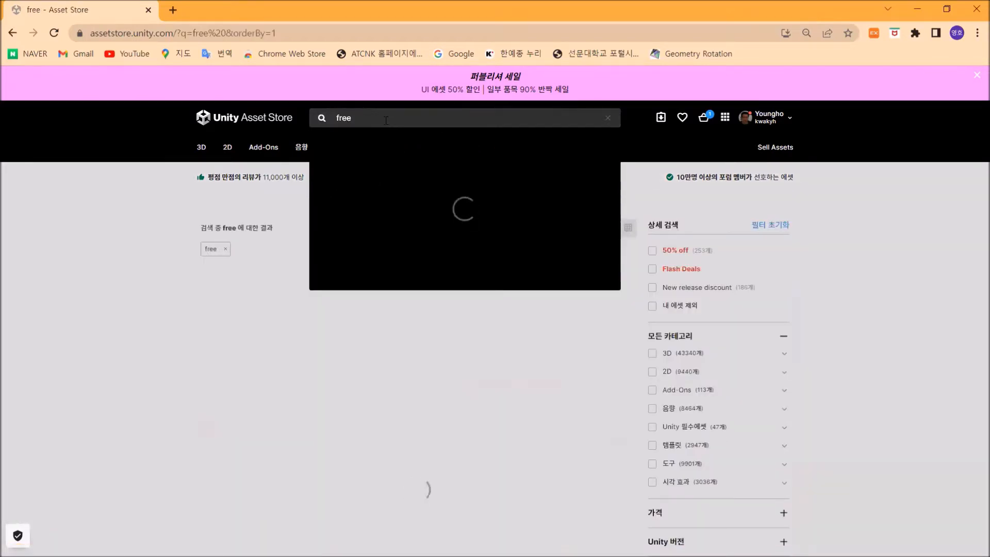
{"action": "type", "text": " ball"}
Find the FREE Beach Essentials Asset Pack among the search results and open it in the Unity Editor.
{"action": "scroll", "coordinate": [420, 281], "scroll_direction": "down", "scroll_amount": 3}
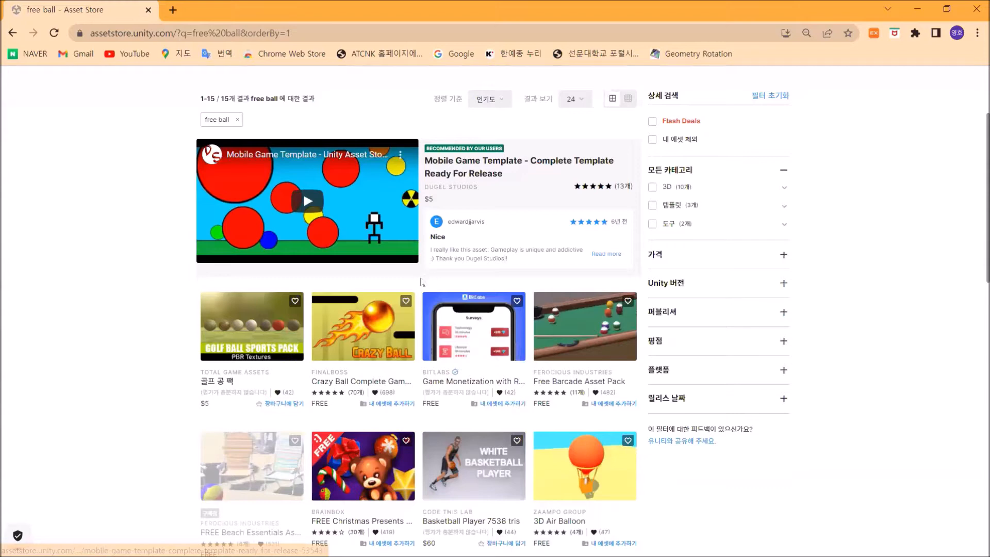
{"action": "scroll", "coordinate": [412, 287], "scroll_direction": "down", "scroll_amount": 2}
{"action": "scroll", "coordinate": [412, 287], "scroll_direction": "down", "scroll_amount": 3}
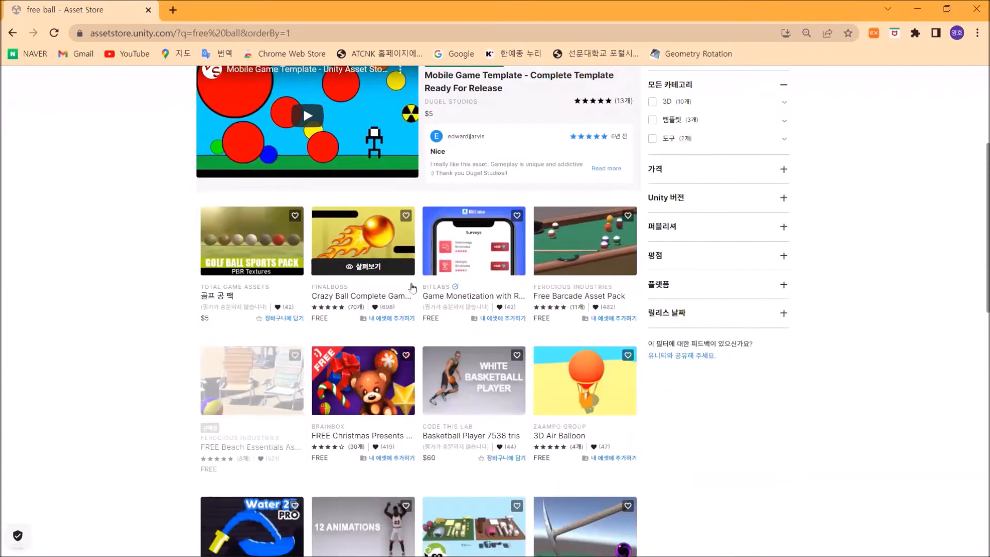
{"action": "scroll", "coordinate": [411, 287], "scroll_direction": "down", "scroll_amount": 3}
{"action": "scroll", "coordinate": [411, 287], "scroll_direction": "down", "scroll_amount": 4}
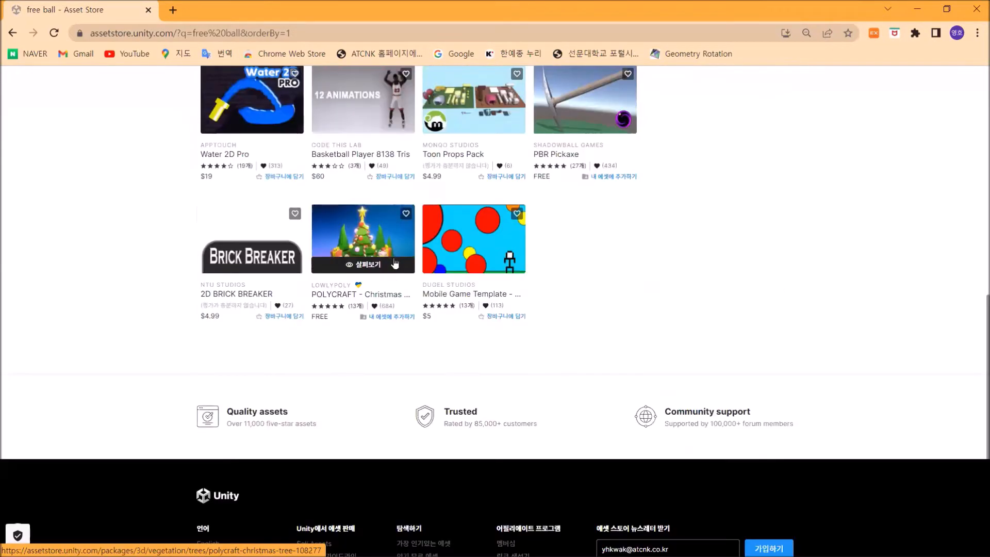
{"action": "scroll", "coordinate": [392, 279], "scroll_direction": "up", "scroll_amount": 5}
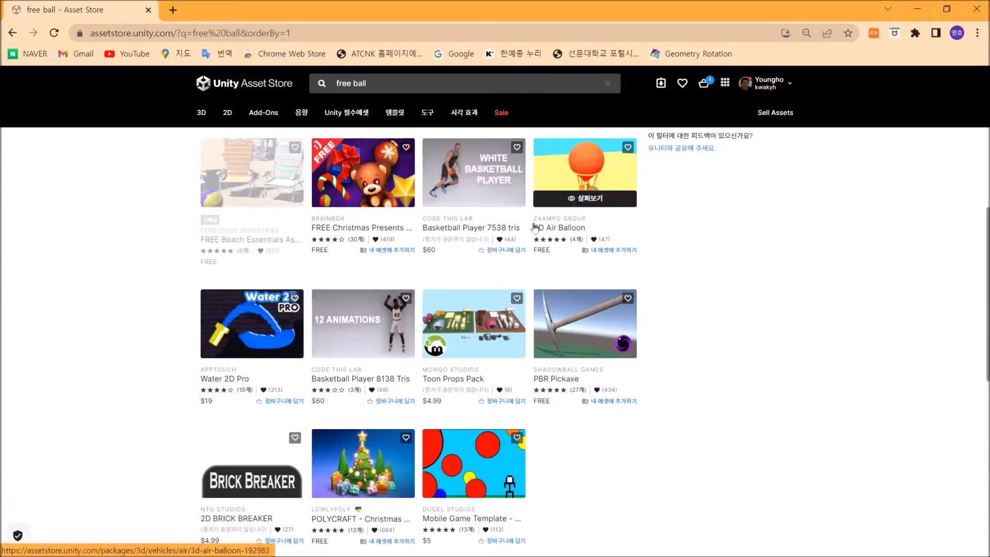
{"action": "left_click", "coordinate": [209, 241]}
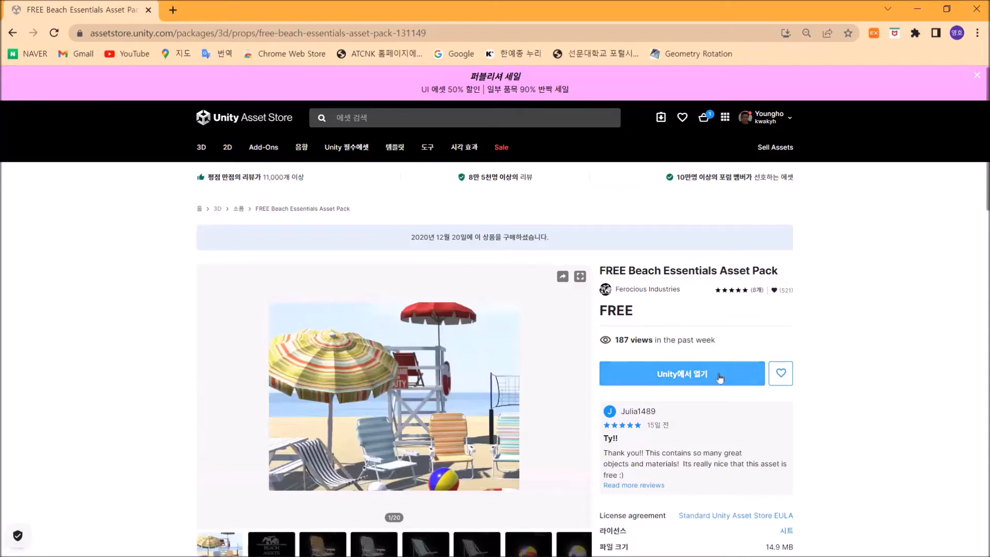
{"action": "left_click", "coordinate": [699, 380]}
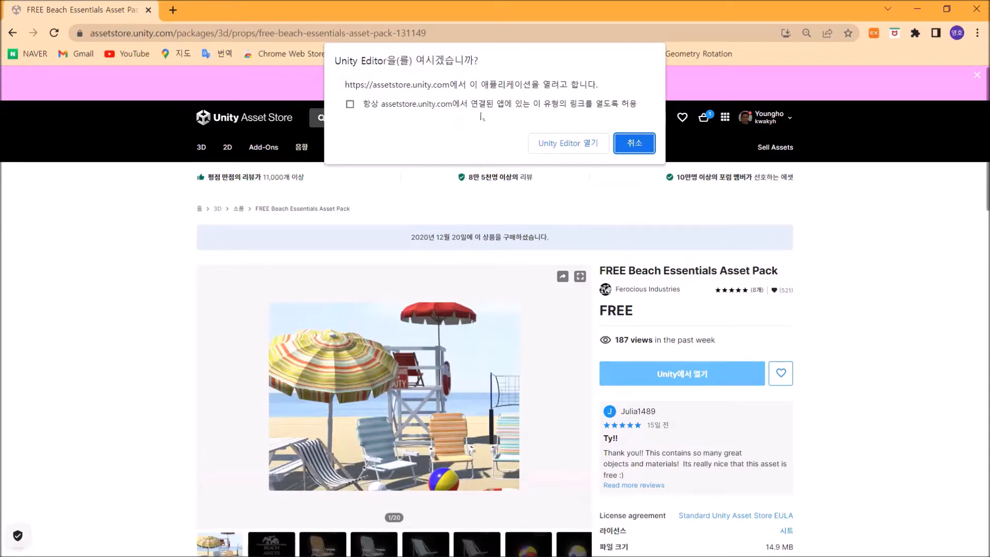
{"action": "left_click", "coordinate": [569, 144]}
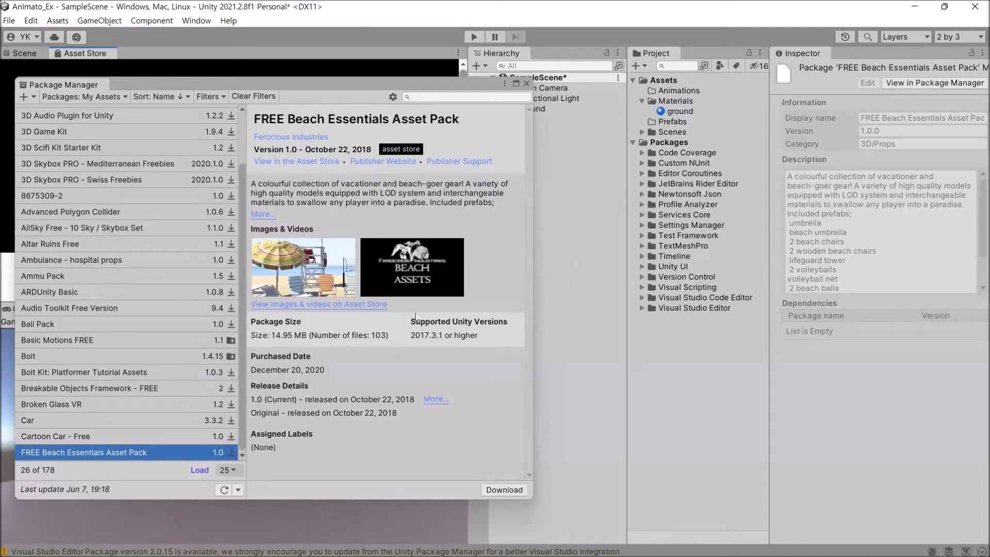
Download the FREE Beach Essentials Asset Pack and import all of its files into the project, then close the Package Manager.
{"action": "left_click", "coordinate": [504, 490]}
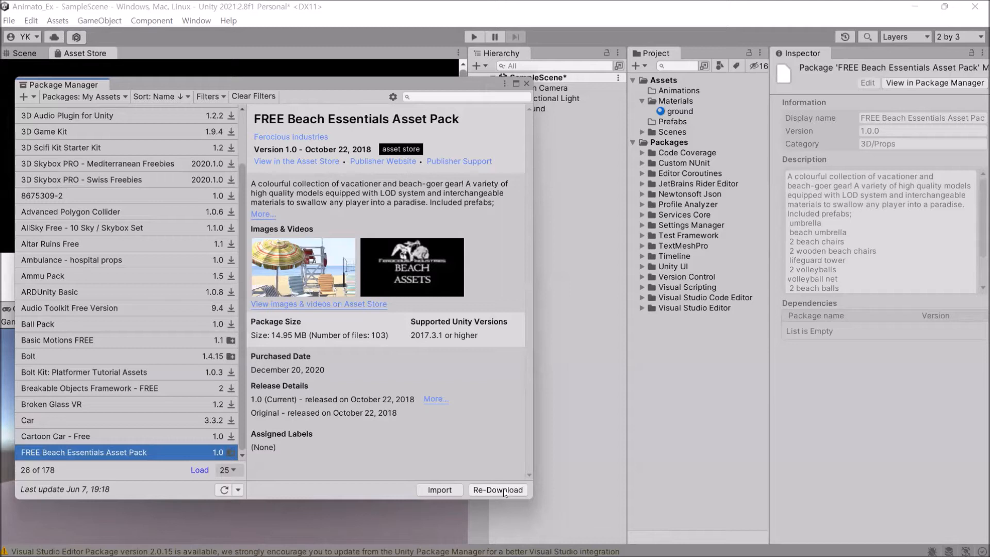
{"action": "left_click", "coordinate": [433, 491]}
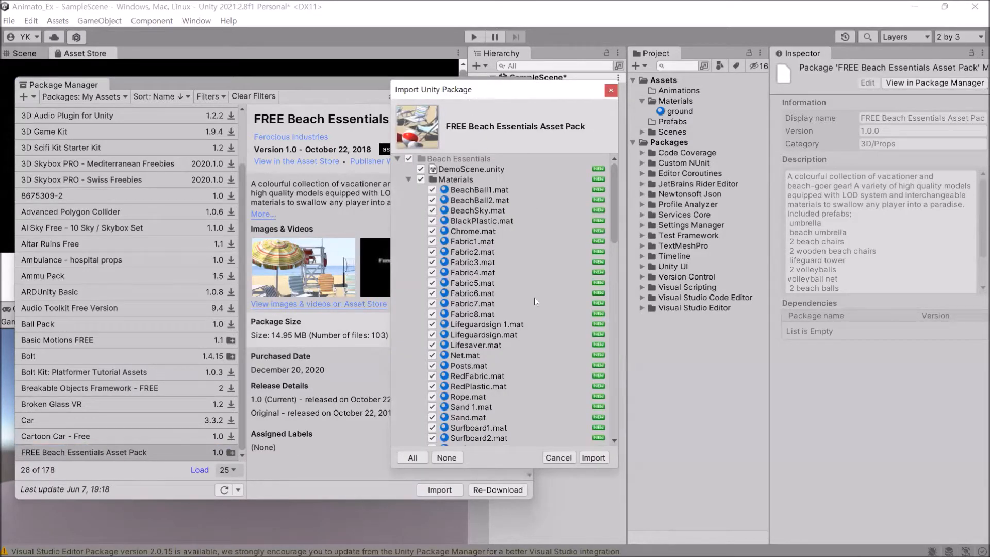
{"action": "scroll", "coordinate": [517, 277], "scroll_direction": "down", "scroll_amount": 8}
{"action": "scroll", "coordinate": [517, 277], "scroll_direction": "down", "scroll_amount": 6}
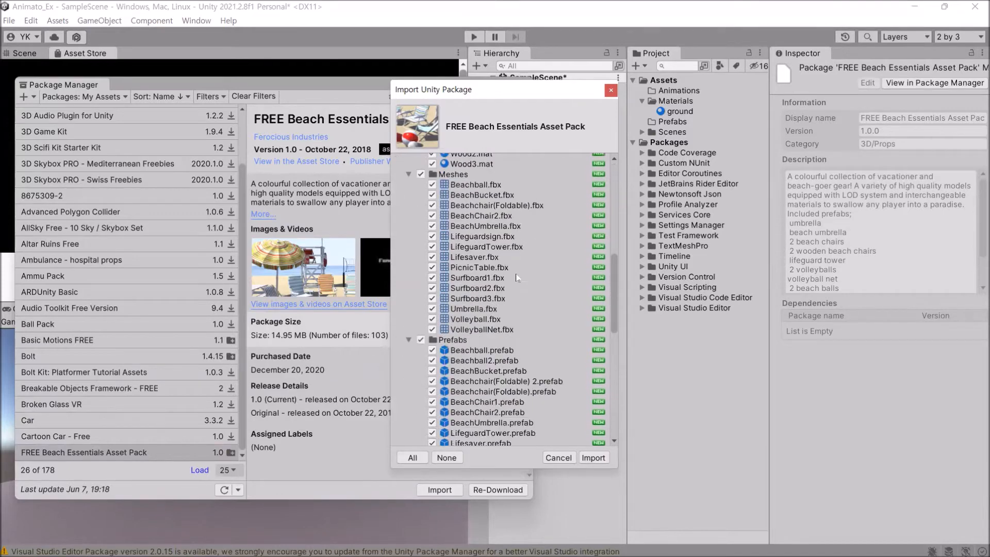
{"action": "left_click", "coordinate": [413, 458]}
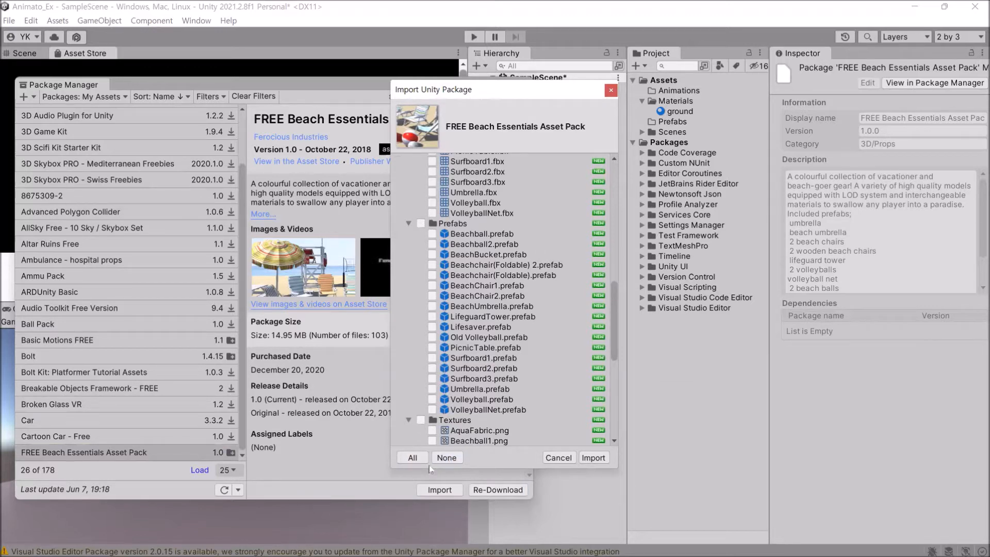
{"action": "left_click", "coordinate": [410, 459]}
{"action": "left_click", "coordinate": [593, 457]}
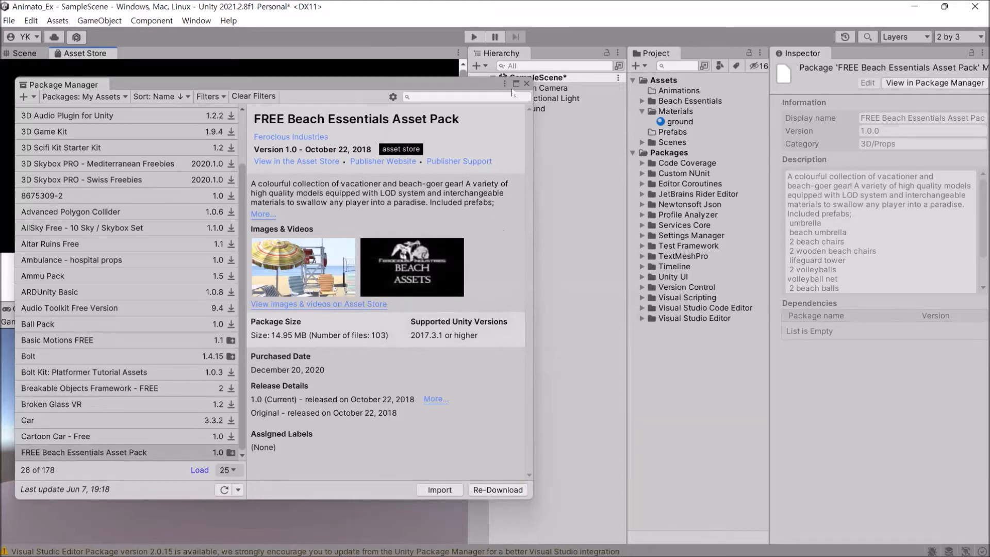
{"action": "left_click", "coordinate": [526, 84]}
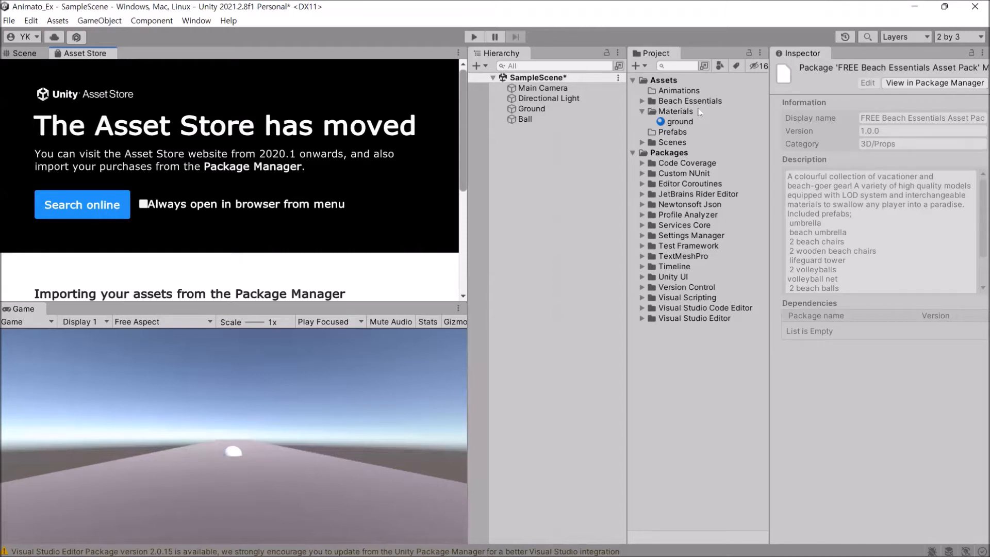
Duplicate the Animations folder in Assets and rename the copy to 3rdParty.
{"action": "left_click", "coordinate": [679, 91]}
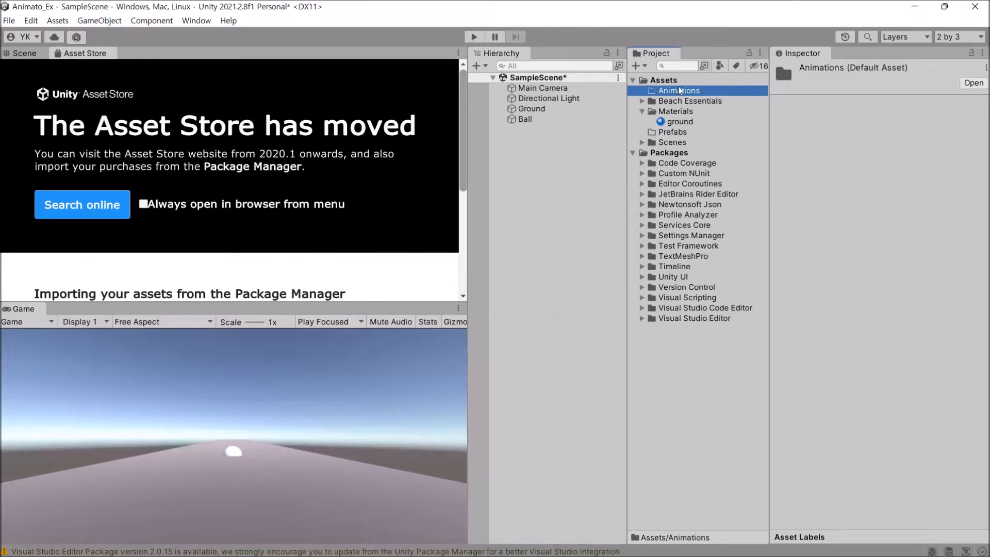
{"action": "key", "text": "ctrl+d"}
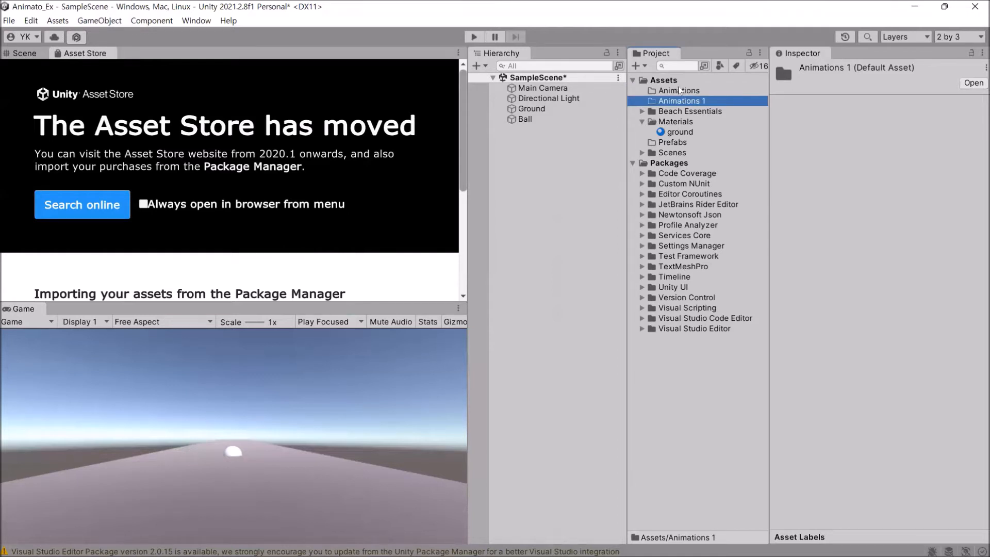
{"action": "left_click", "coordinate": [683, 101]}
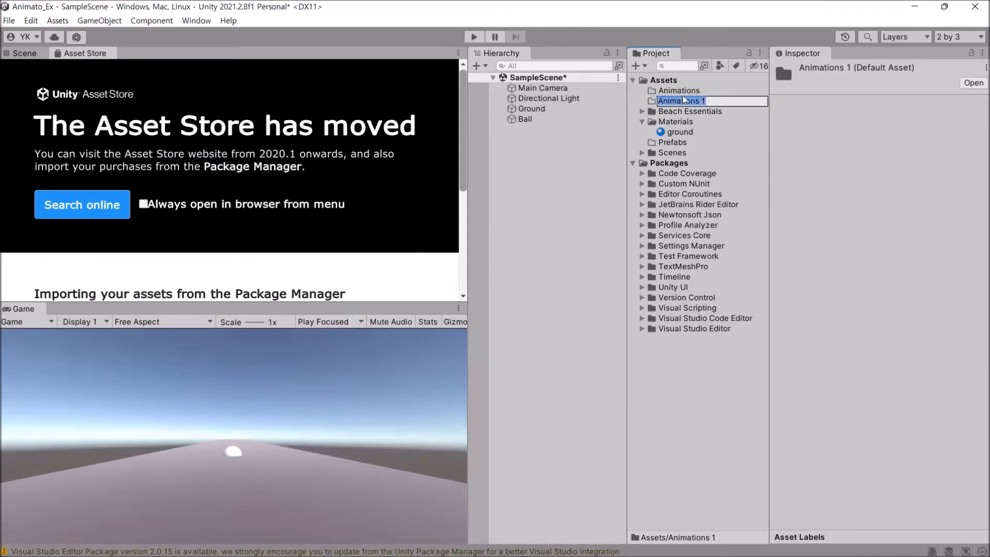
{"action": "type", "text": "3rdParty"}
{"action": "key", "text": "Return"}
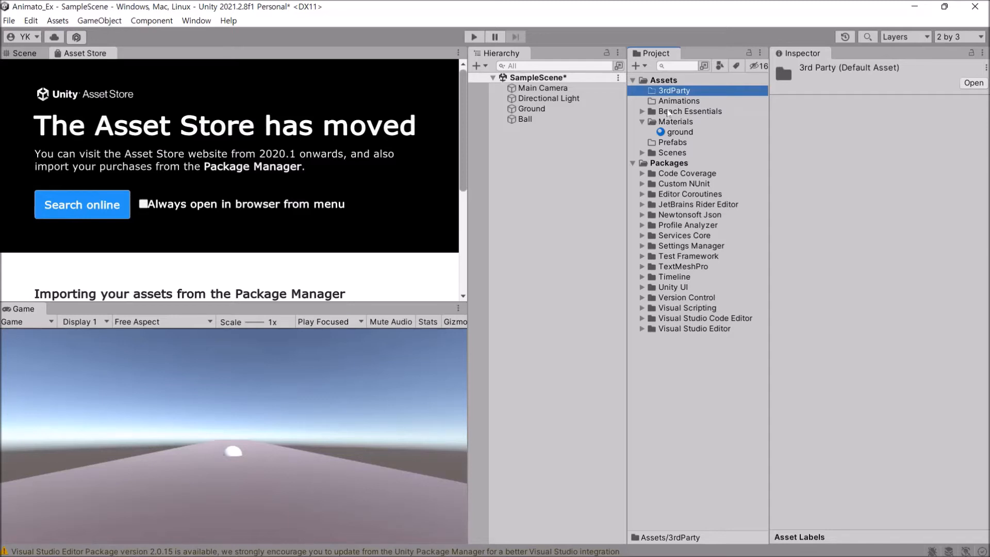
Move the Beach Essentials folder into the 3rdParty folder and expand 3rdParty to show it.
{"action": "left_click", "coordinate": [668, 114]}
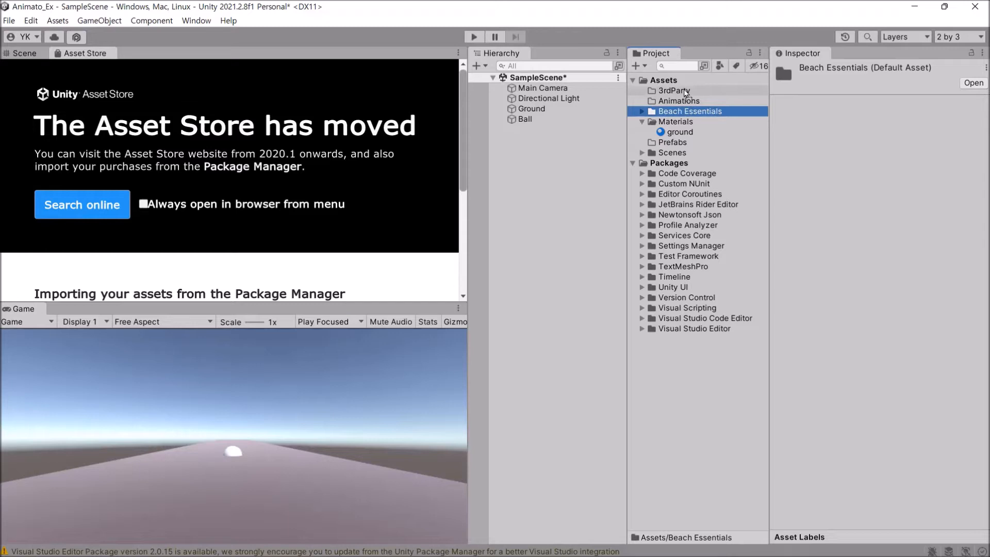
{"action": "left_click_drag", "start_coordinate": [685, 92], "coordinate": [684, 92]}
{"action": "left_click", "coordinate": [641, 91]}
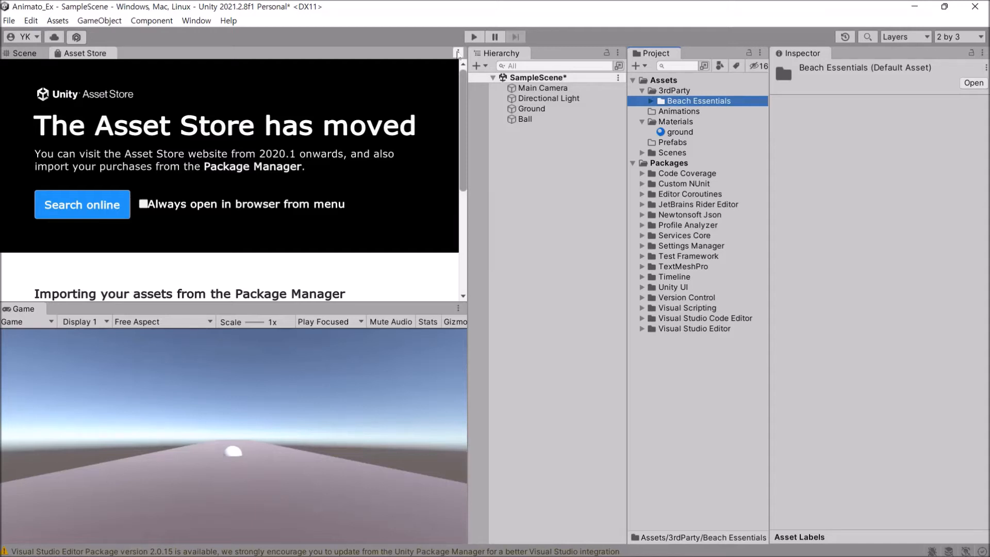
Close the Asset Store view and select the Ball object in the scene.
{"action": "left_click", "coordinate": [458, 53]}
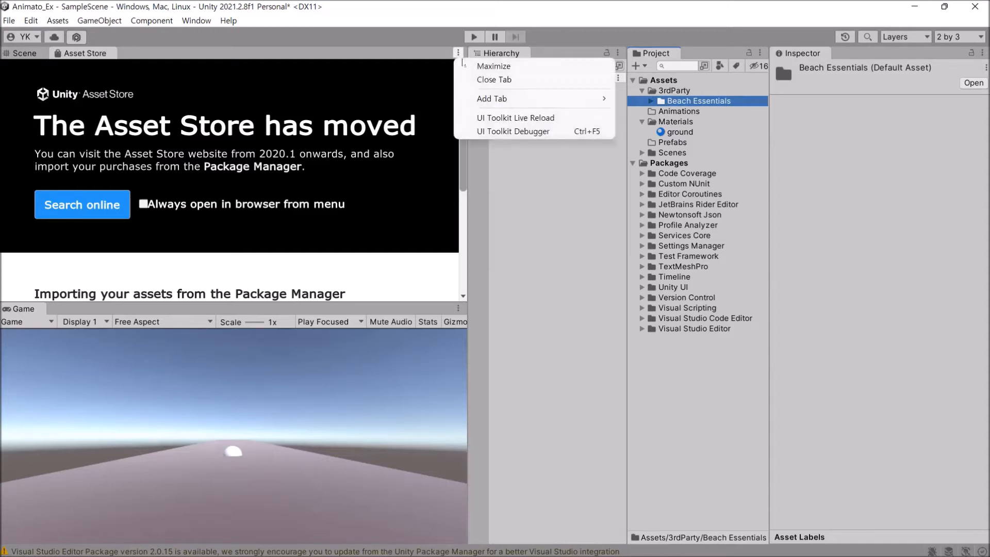
{"action": "left_click", "coordinate": [487, 81]}
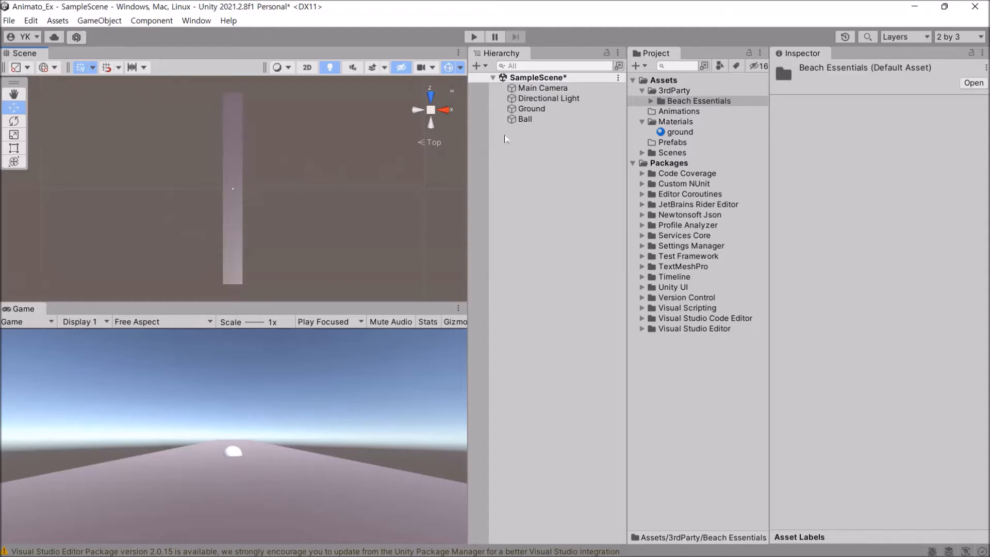
{"action": "left_click", "coordinate": [521, 120]}
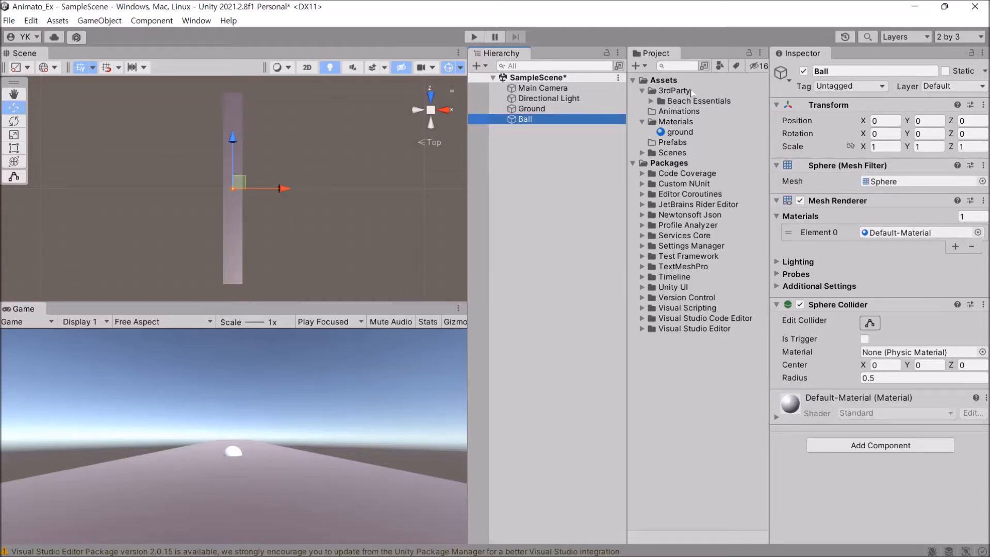
Expand the Beach Essentials materials and show an enlarged preview of the BeachBall1 material.
{"action": "left_click", "coordinate": [650, 102]}
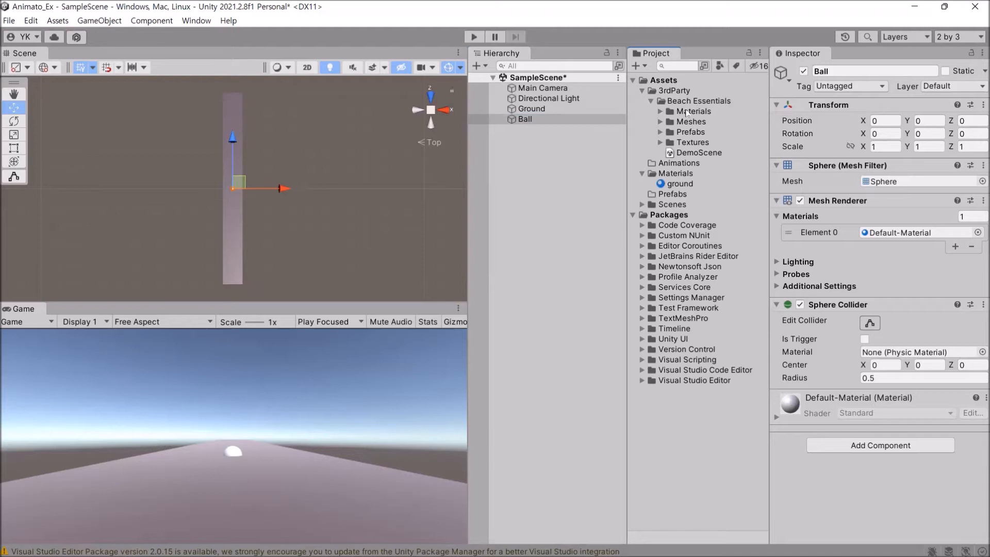
{"action": "left_click", "coordinate": [660, 112]}
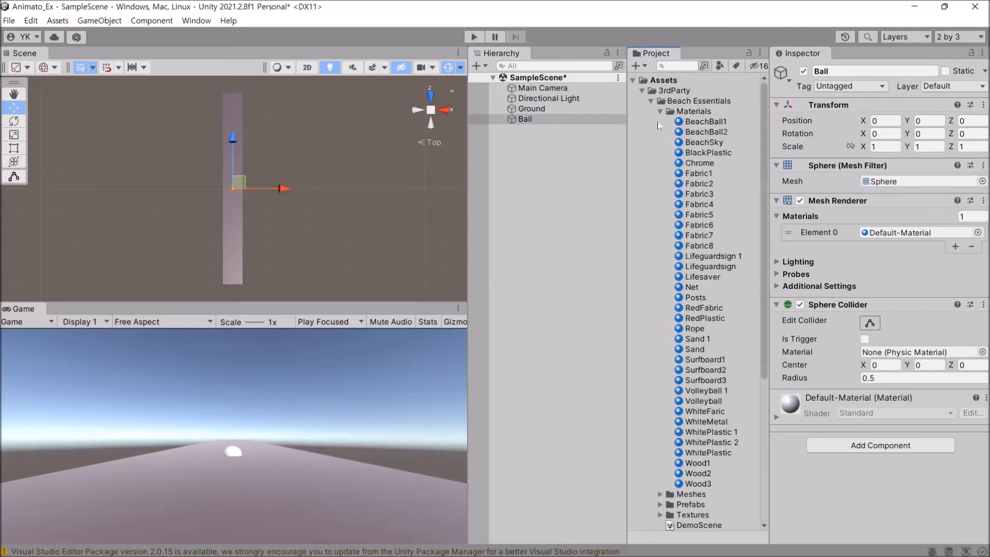
{"action": "left_click", "coordinate": [702, 123]}
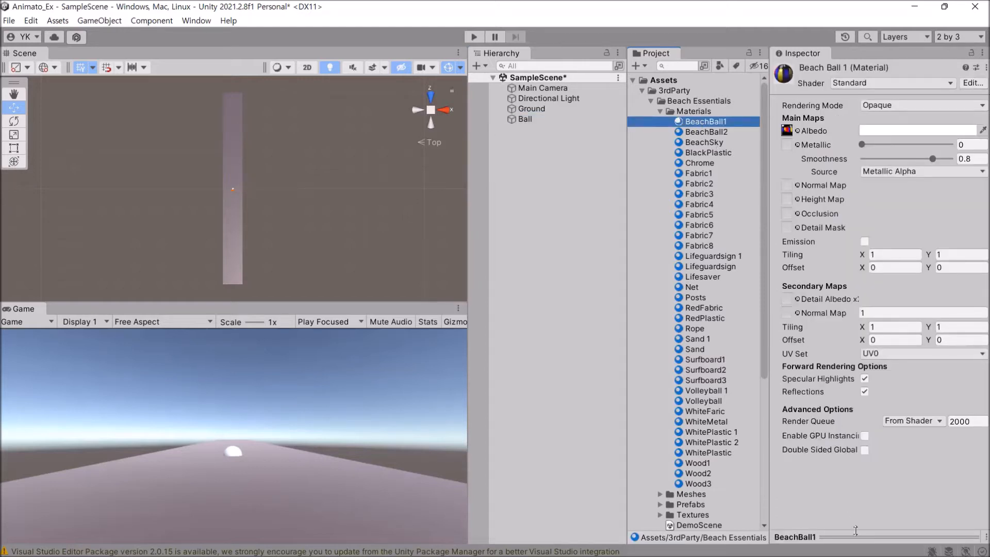
{"action": "left_click", "coordinate": [855, 531]}
{"action": "left_click", "coordinate": [856, 535]}
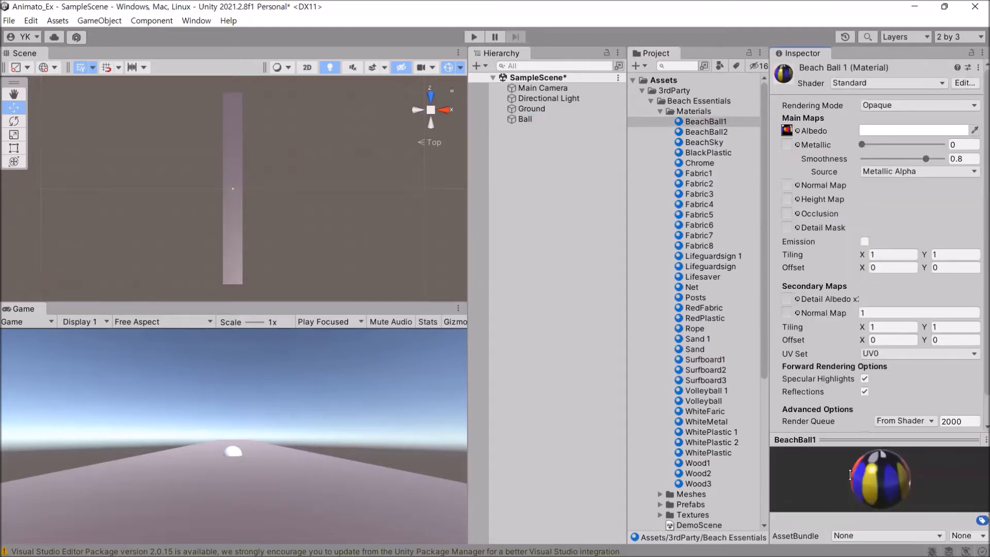
{"action": "left_click_drag", "start_coordinate": [835, 437], "coordinate": [825, 382]}
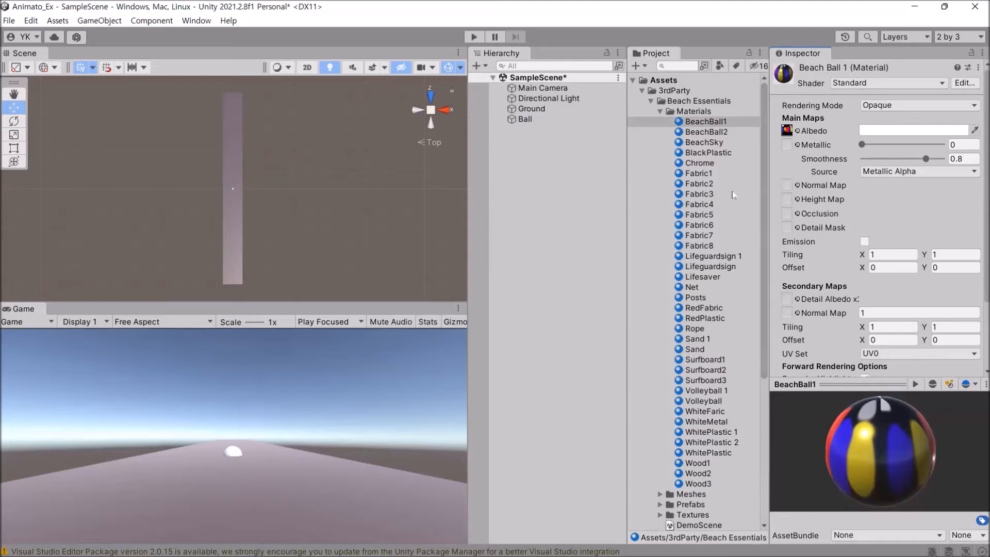
Preview the Beach Essentials materials one by one, from BeachBall2 through the fabrics to RedPlastic and Rope.
{"action": "left_click", "coordinate": [719, 134]}
{"action": "left_click", "coordinate": [713, 145]}
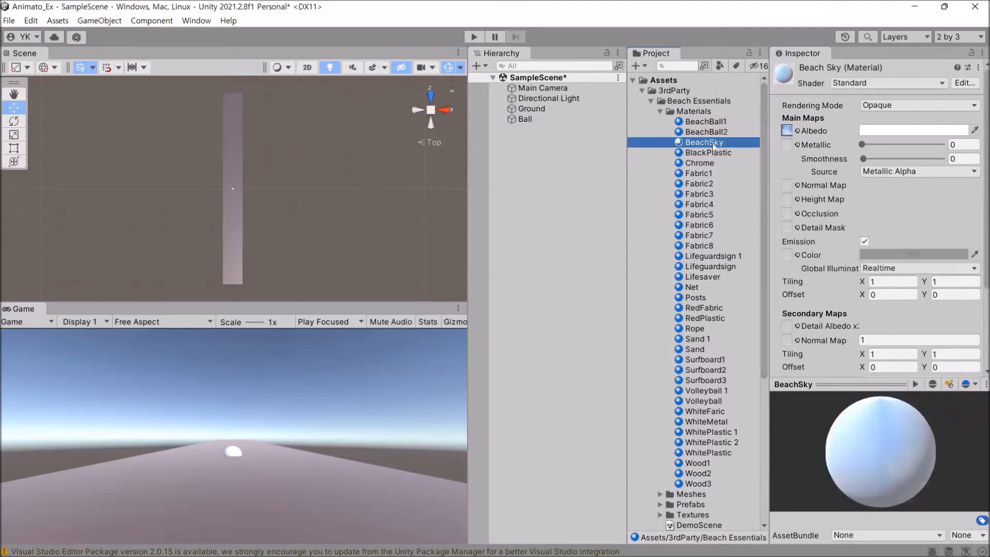
{"action": "left_click", "coordinate": [721, 153]}
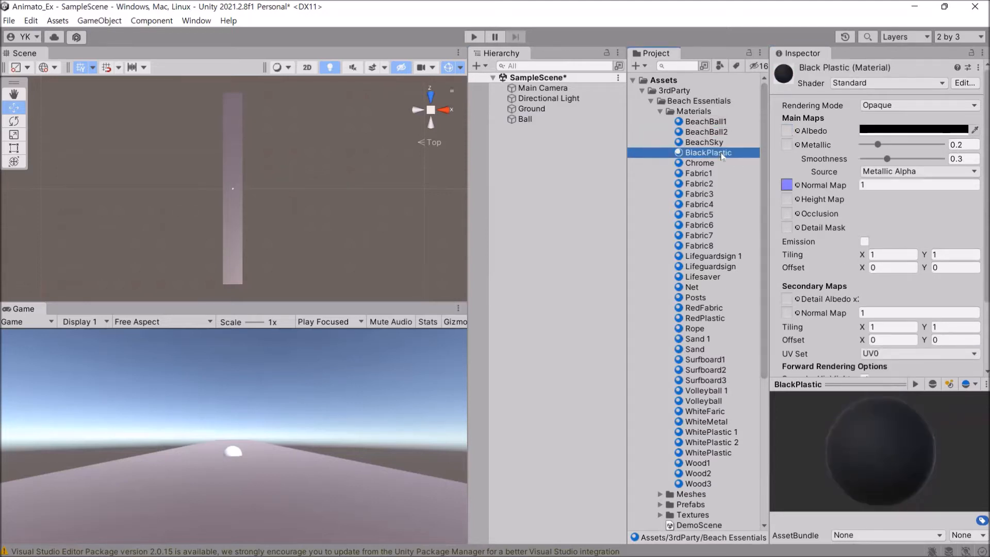
{"action": "left_click", "coordinate": [712, 165]}
{"action": "left_click", "coordinate": [706, 174]}
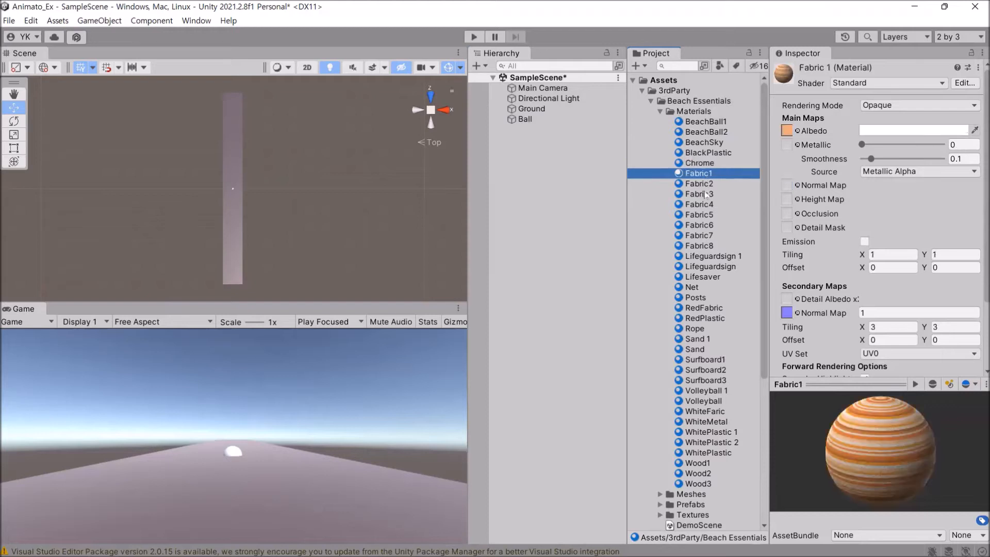
{"action": "left_click", "coordinate": [705, 194]}
{"action": "left_click", "coordinate": [708, 205]}
{"action": "left_click", "coordinate": [708, 195]}
{"action": "left_click", "coordinate": [708, 215]}
{"action": "left_click", "coordinate": [705, 226]}
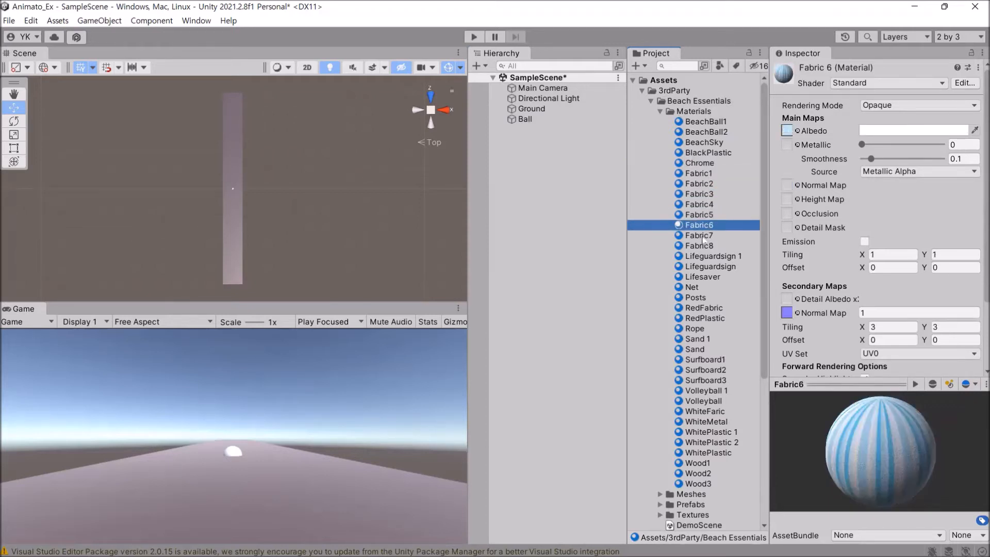
{"action": "left_click", "coordinate": [702, 236]}
{"action": "left_click", "coordinate": [703, 246]}
{"action": "left_click", "coordinate": [706, 286]}
{"action": "left_click", "coordinate": [703, 277]}
{"action": "left_click", "coordinate": [700, 298]}
{"action": "left_click", "coordinate": [701, 319]}
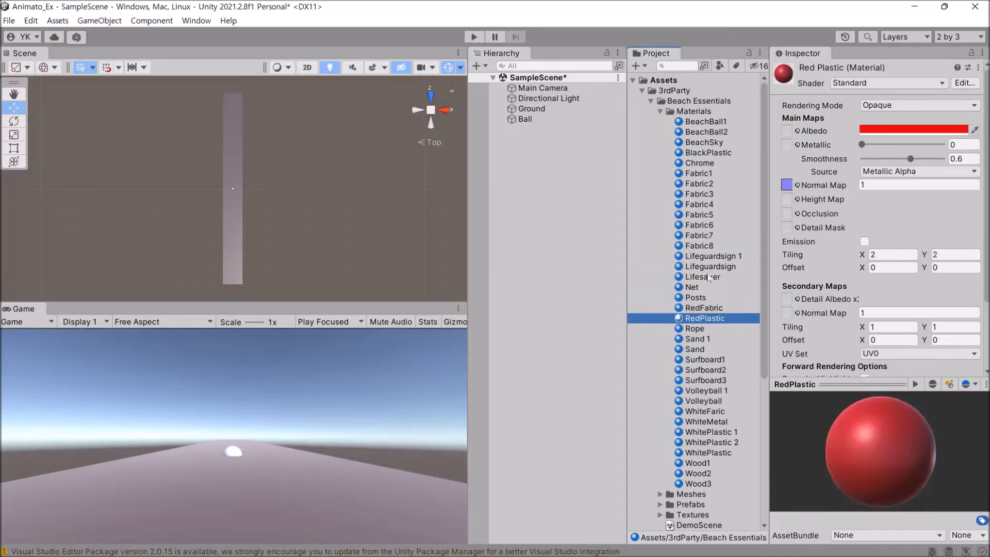
{"action": "left_click", "coordinate": [707, 330]}
{"action": "left_click", "coordinate": [708, 320]}
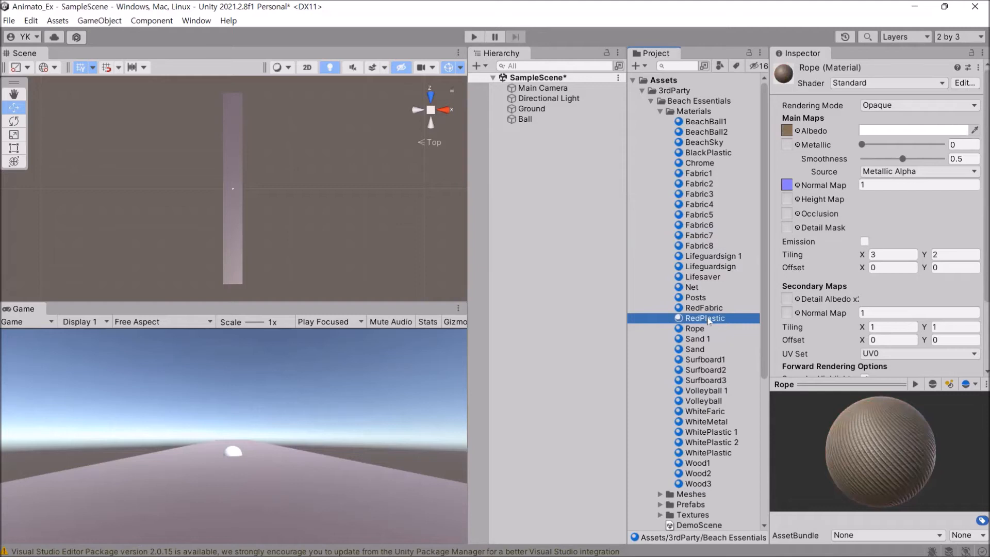
{"action": "left_click", "coordinate": [704, 329]}
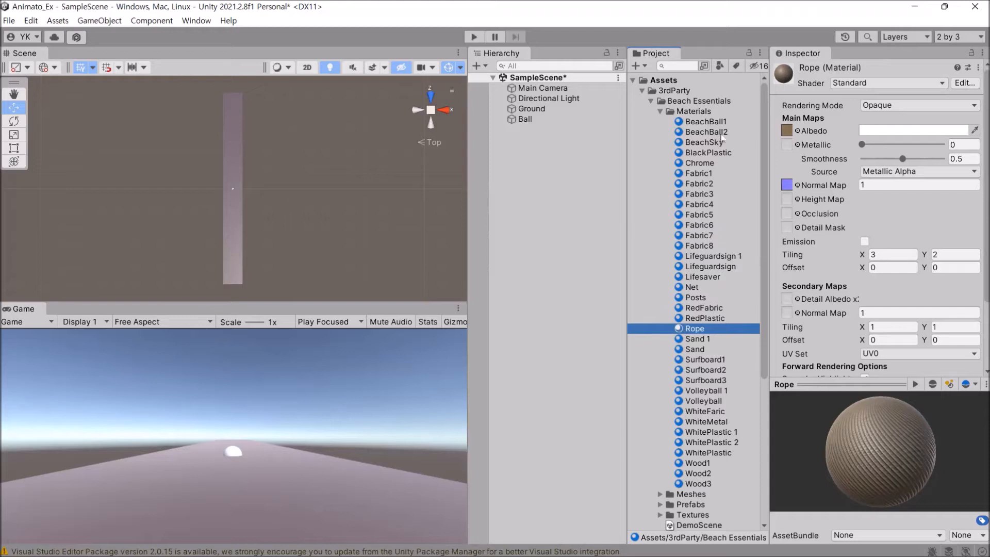
Locate the albedo texture of the BeachBall1 material in the project and apply that material to the Ball.
{"action": "left_click", "coordinate": [704, 122]}
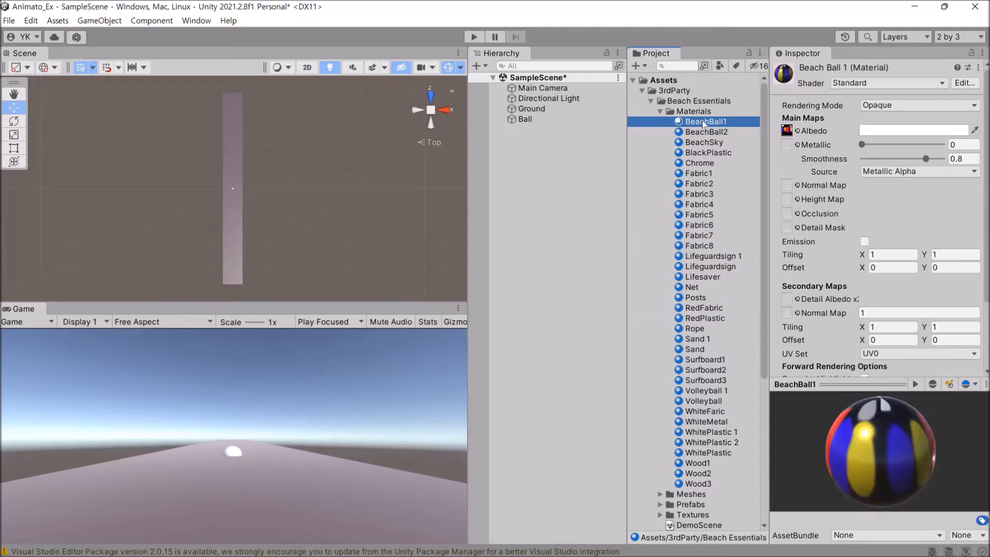
{"action": "left_click", "coordinate": [788, 131]}
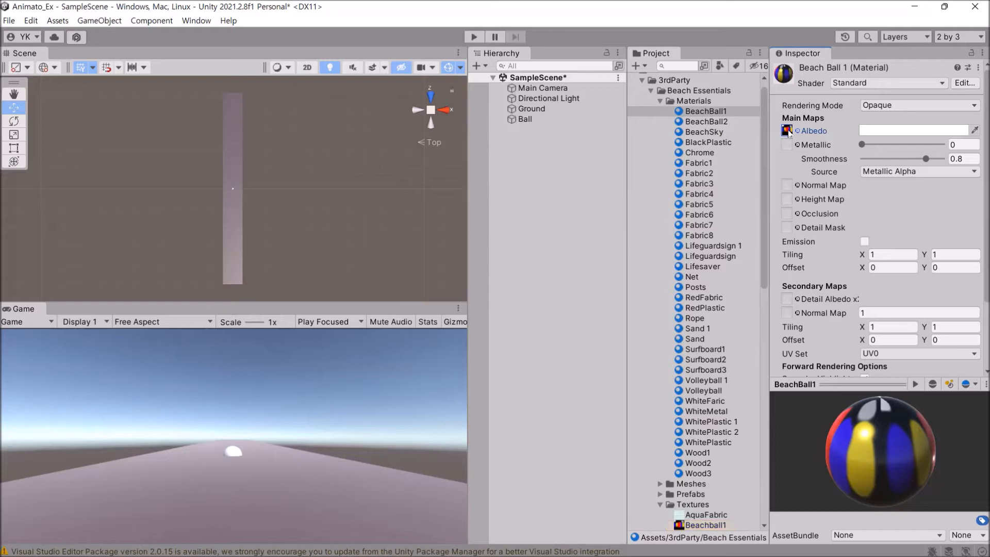
{"action": "left_click", "coordinate": [787, 132]}
{"action": "left_click", "coordinate": [705, 113]}
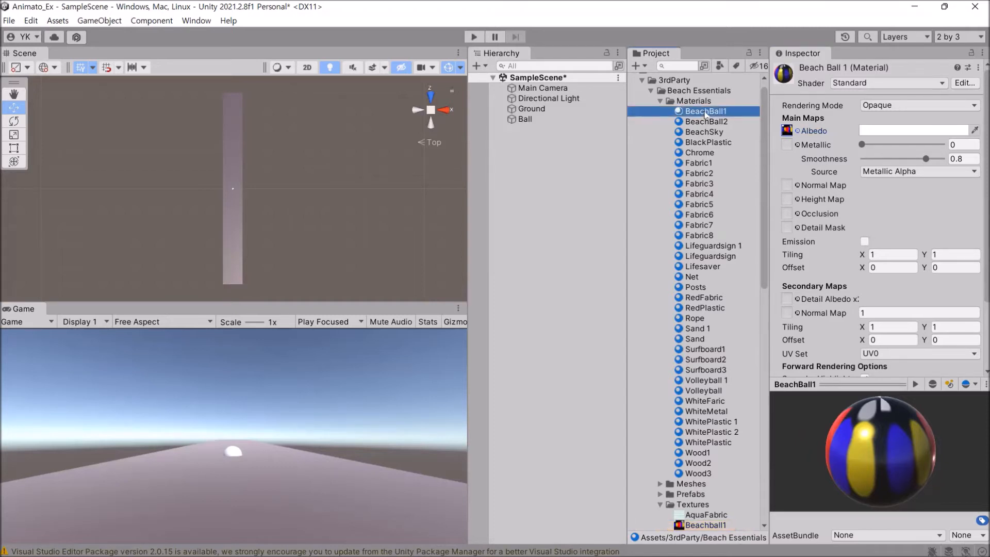
{"action": "left_click_drag", "start_coordinate": [705, 114], "coordinate": [526, 122]}
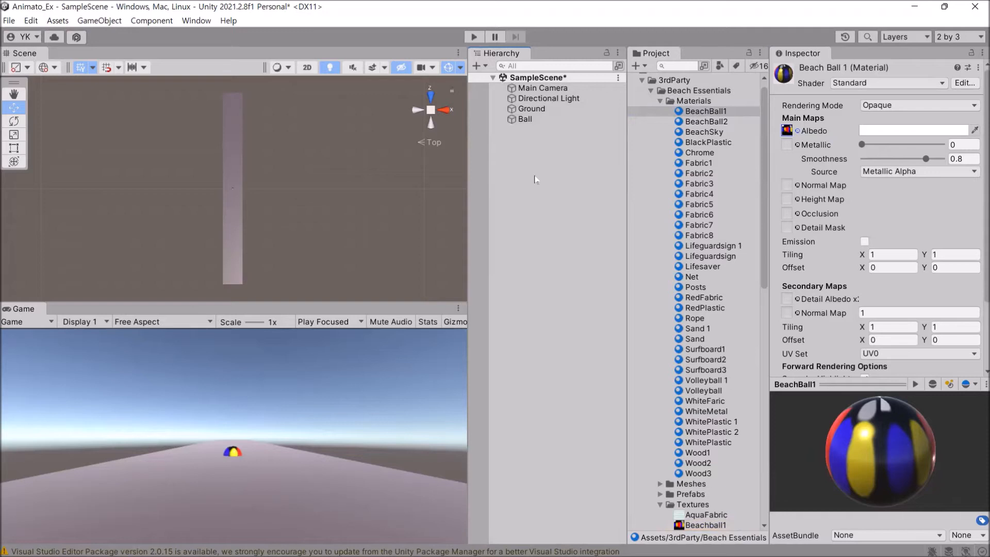
Frame the Ball in the scene and examine its new material from the side, top, front and an angled perspective.
{"action": "left_click", "coordinate": [523, 120]}
{"action": "key", "text": "f"}
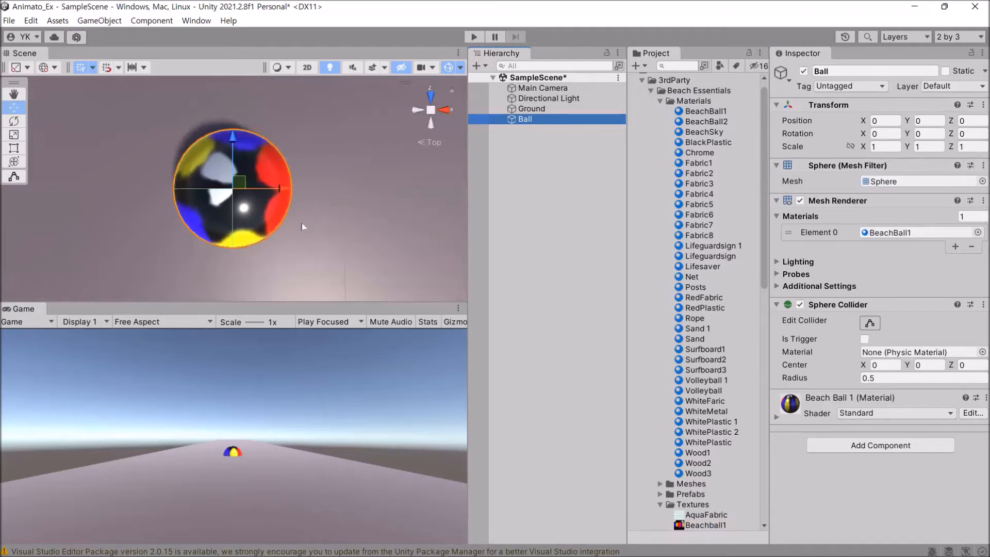
{"action": "mouse_move", "coordinate": [276, 250]}
{"action": "left_mouse_down", "text": "alt"}
{"action": "mouse_move", "coordinate": [279, 211]}
{"action": "mouse_move", "coordinate": [335, 170]}
{"action": "mouse_move", "coordinate": [125, 178]}
{"action": "mouse_move", "coordinate": [309, 186]}
{"action": "mouse_move", "coordinate": [256, 193]}
{"action": "mouse_move", "coordinate": [346, 173]}
{"action": "mouse_move", "coordinate": [221, 183]}
{"action": "mouse_move", "coordinate": [263, 197]}
{"action": "mouse_move", "coordinate": [281, 192]}
{"action": "left_mouse_up", "text": "alt"}
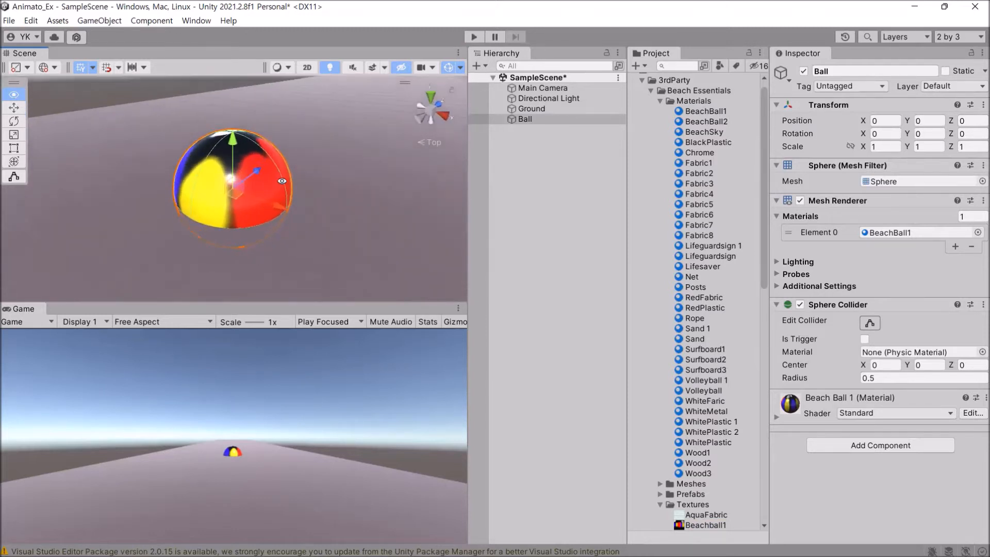
{"action": "left_click", "coordinate": [448, 114]}
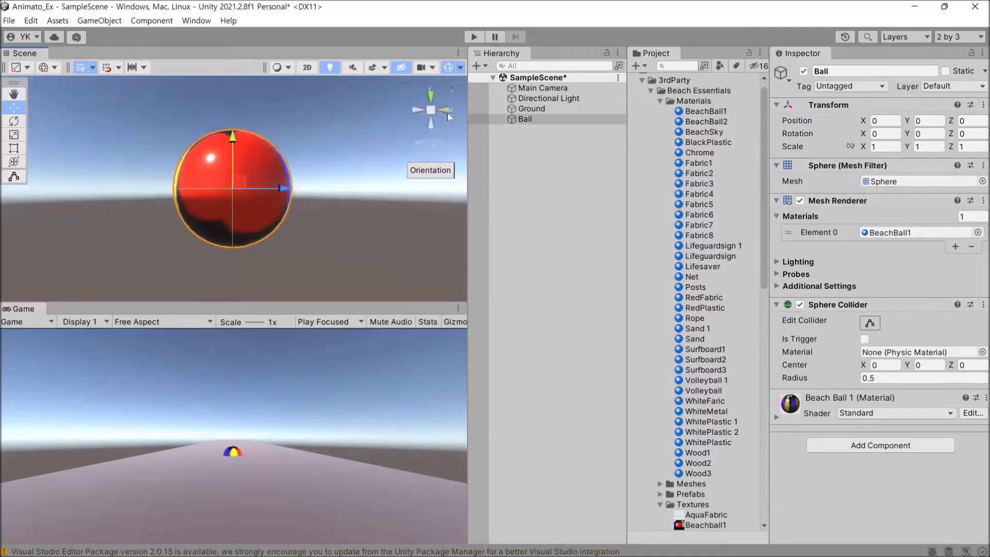
{"action": "left_click", "coordinate": [432, 97]}
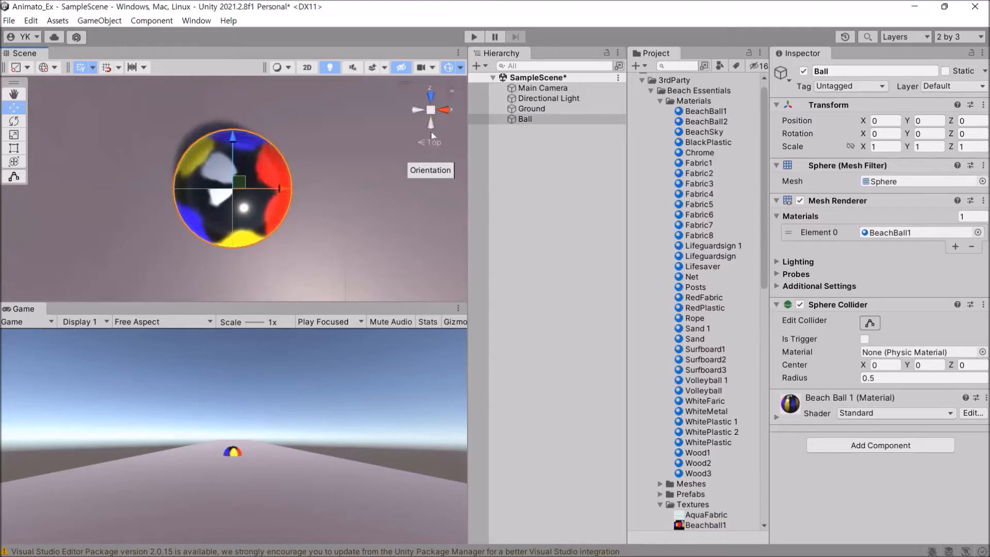
{"action": "left_click", "coordinate": [432, 97]}
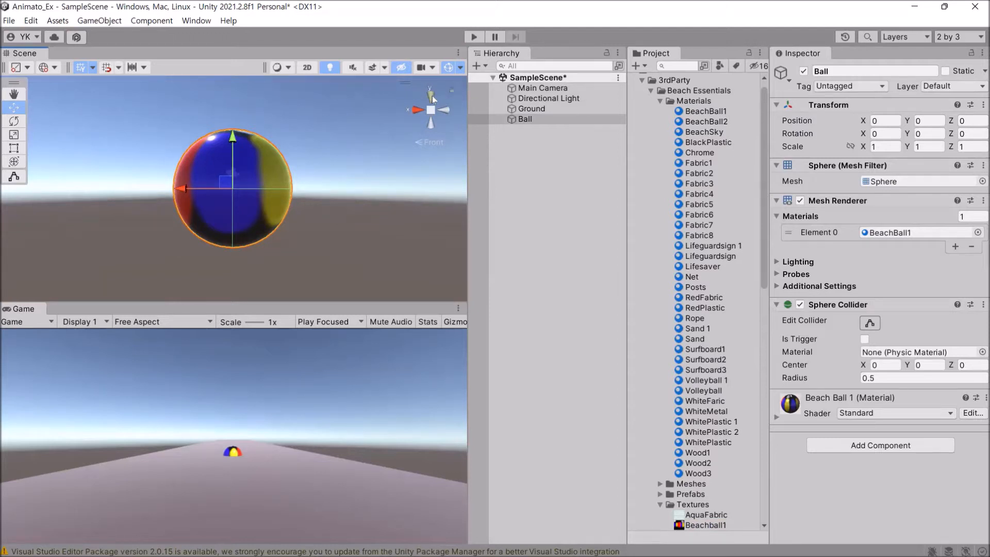
{"action": "left_click_drag", "start_coordinate": [326, 172], "coordinate": [258, 253], "text": "alt"}
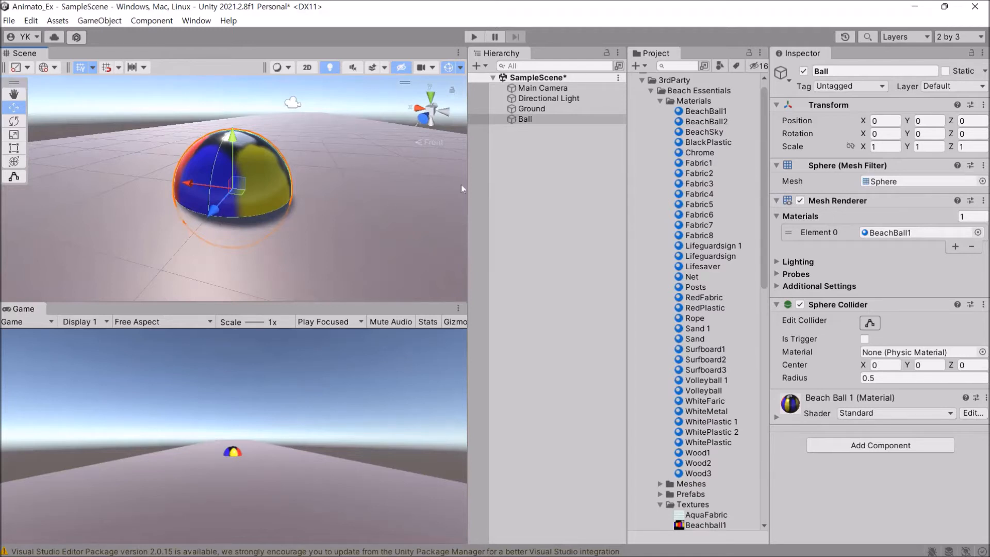
Set the Ball's Y position to 0.5 and check how it sits on the ground.
{"action": "left_click", "coordinate": [534, 122]}
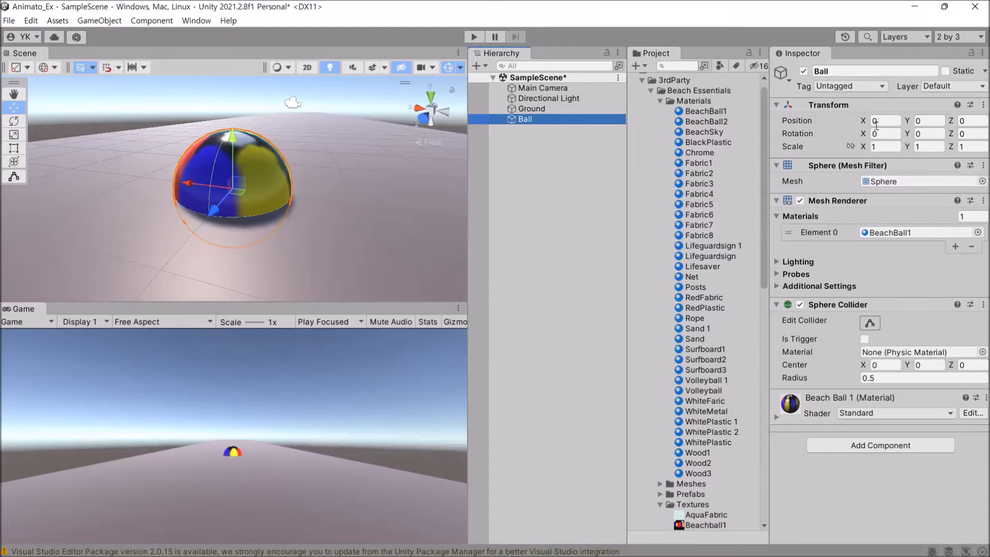
{"action": "left_click", "coordinate": [925, 122]}
{"action": "double_click", "coordinate": [924, 121]}
{"action": "type", "text": "0.5"}
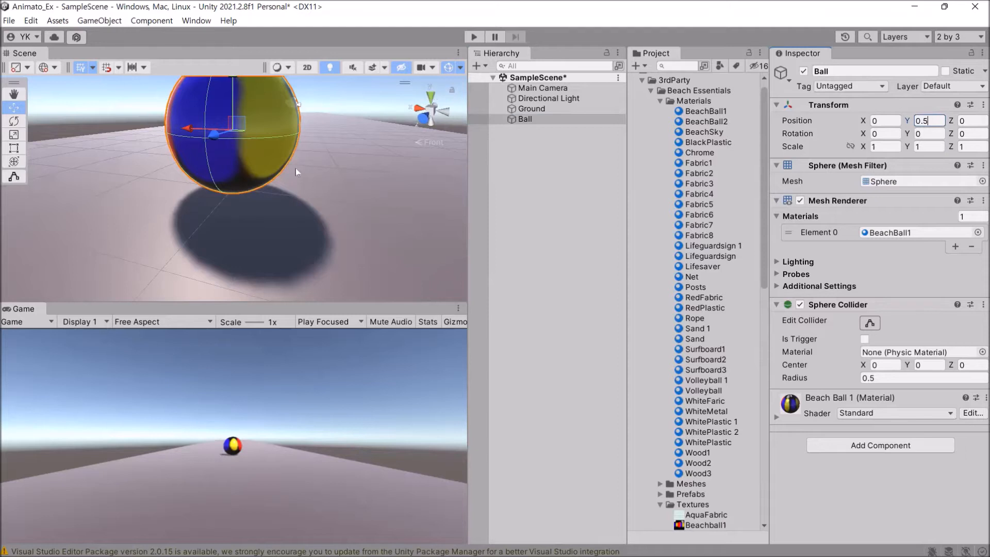
{"action": "scroll", "coordinate": [293, 170], "scroll_direction": "down", "scroll_amount": 5}
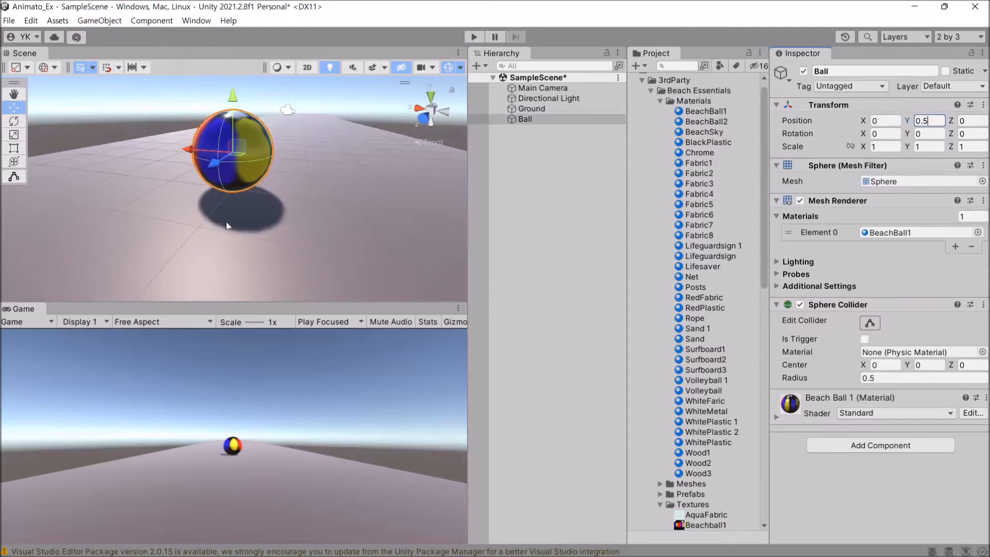
{"action": "scroll", "coordinate": [227, 225], "scroll_direction": "down", "scroll_amount": 3}
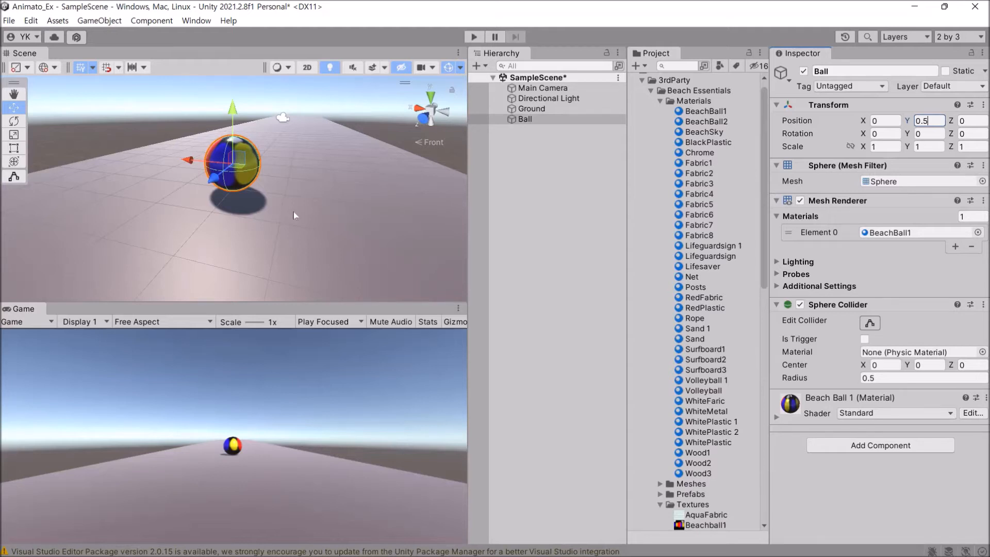
Try the Ball at Z position -5 and check its placement on the ground in the top view.
{"action": "left_click", "coordinate": [973, 120]}
{"action": "type", "text": "-5"}
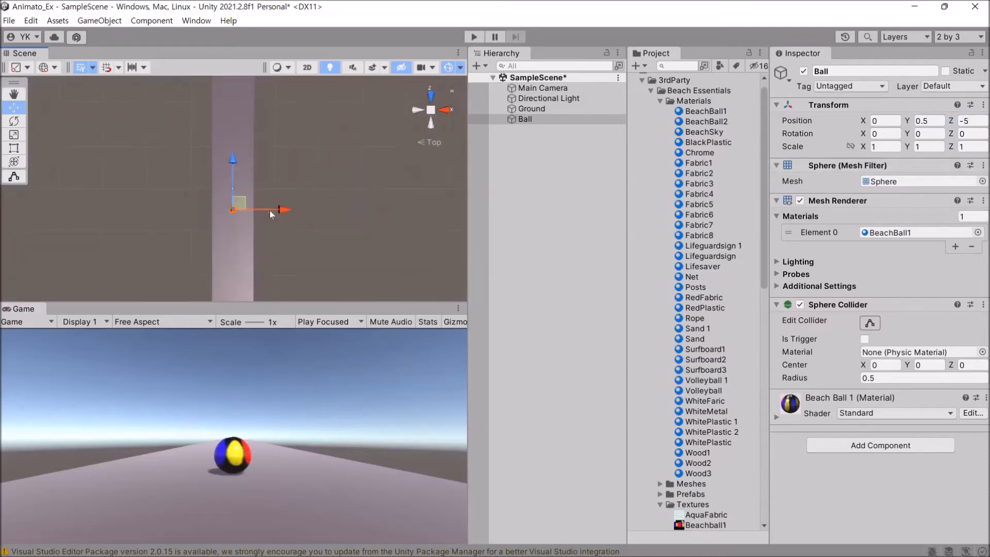
{"action": "scroll", "coordinate": [271, 215], "scroll_direction": "down", "scroll_amount": 2}
{"action": "scroll", "coordinate": [254, 213], "scroll_direction": "up", "scroll_amount": 5}
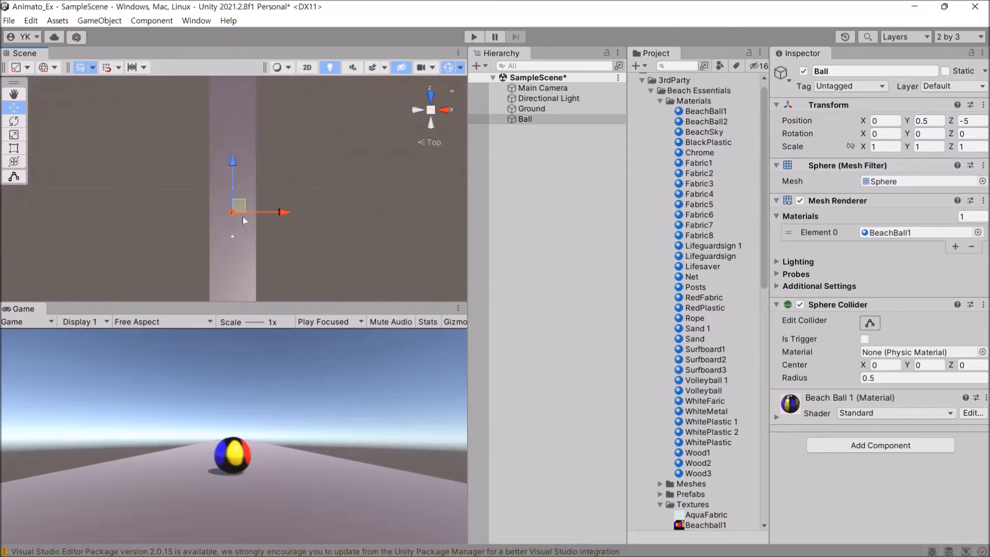
{"action": "scroll", "coordinate": [245, 225], "scroll_direction": "up", "scroll_amount": 1}
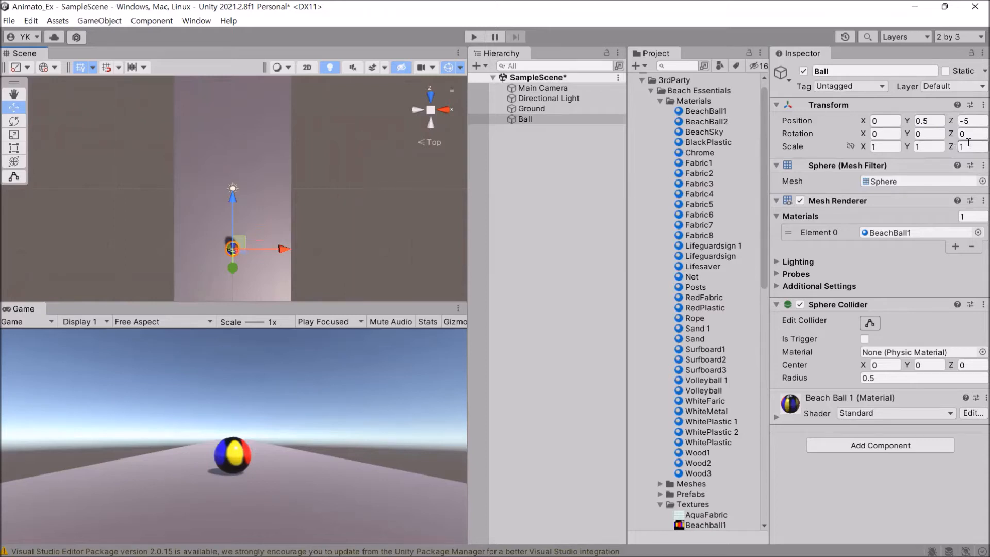
Set the Ball's Z position to -50 and frame the Ball in the scene.
{"action": "left_click", "coordinate": [976, 120]}
{"action": "double_click", "coordinate": [979, 120]}
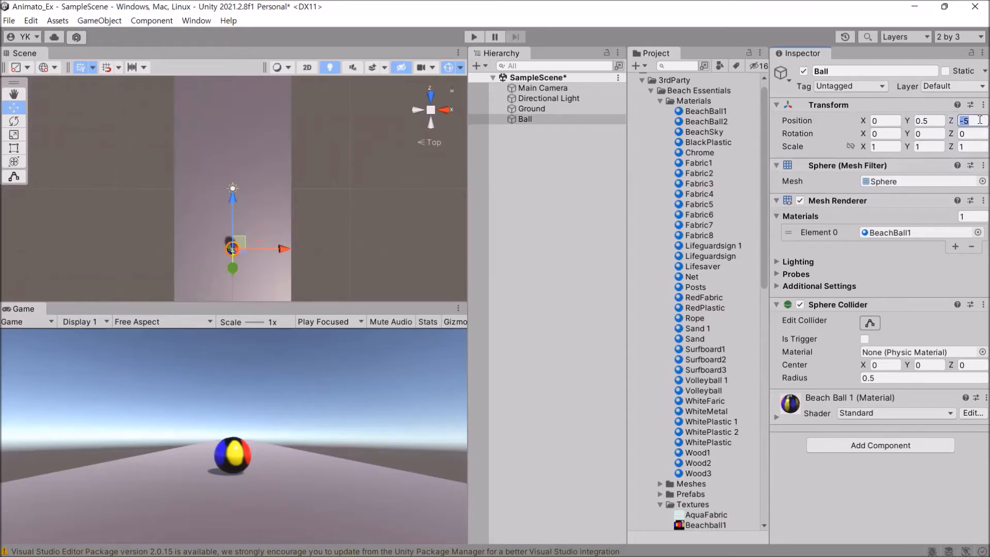
{"action": "type", "text": "-50"}
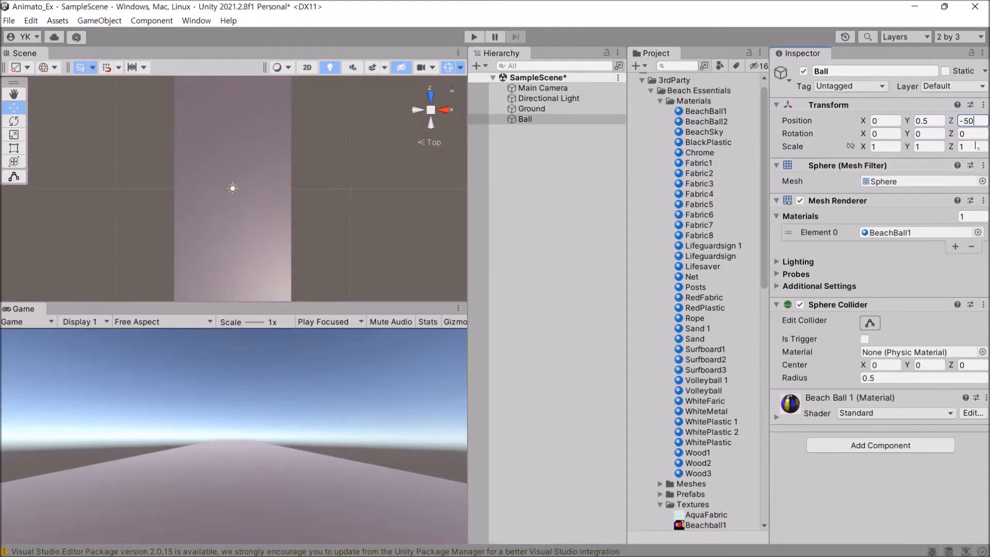
{"action": "left_click", "coordinate": [559, 149]}
{"action": "double_click", "coordinate": [526, 120]}
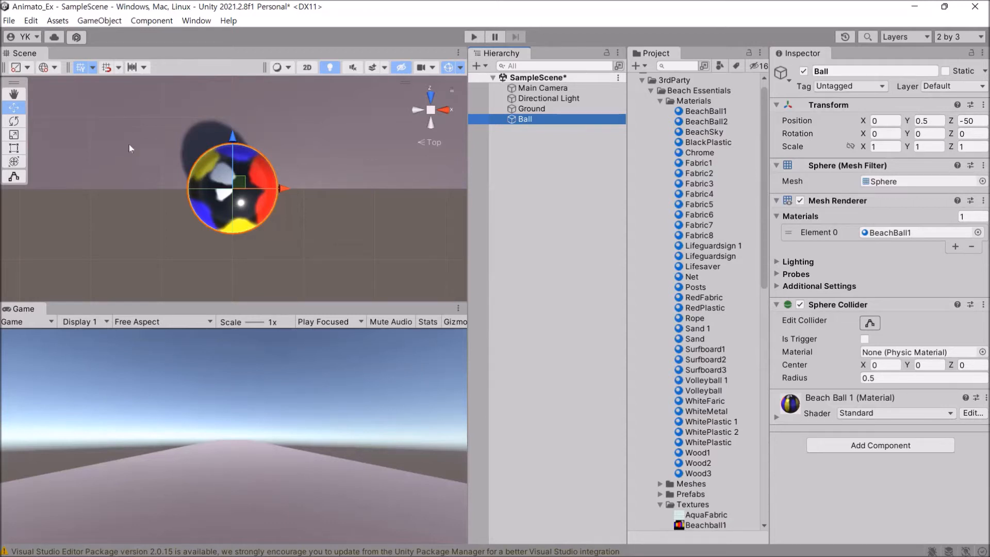
Open the Animation window for the Ball and create an animation clip named BallMove in the project's Animations folder.
{"action": "left_click", "coordinate": [195, 22]}
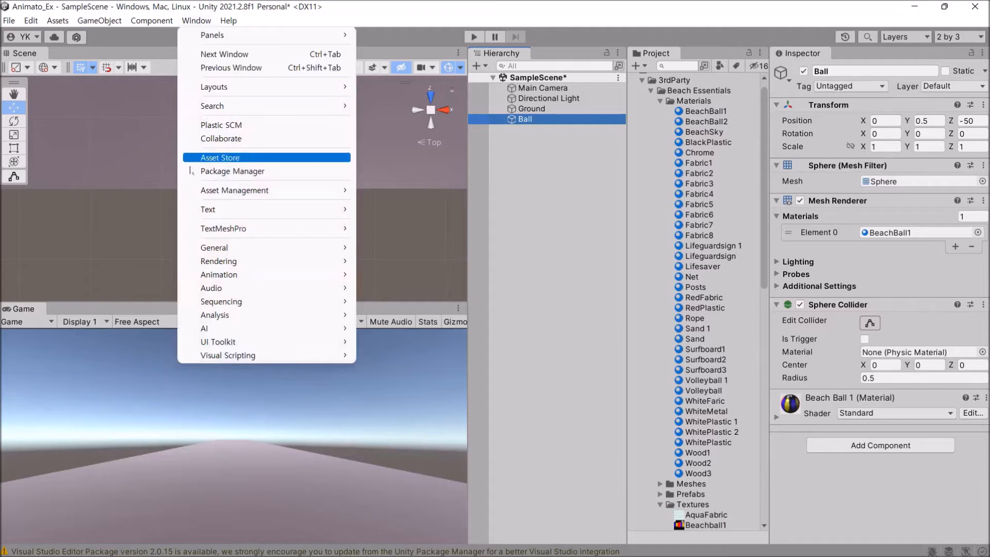
{"action": "mouse_move", "coordinate": [295, 278]}
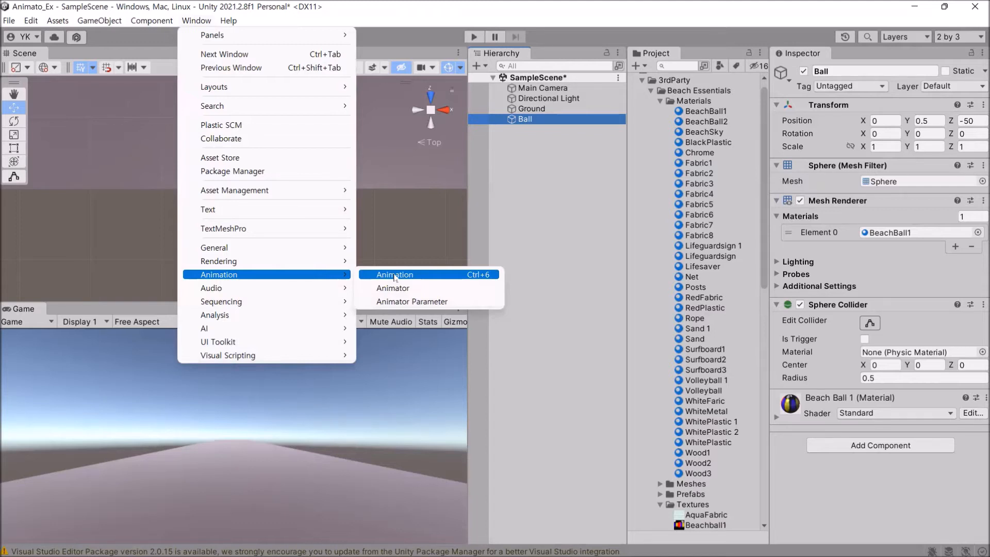
{"action": "left_click", "coordinate": [395, 276]}
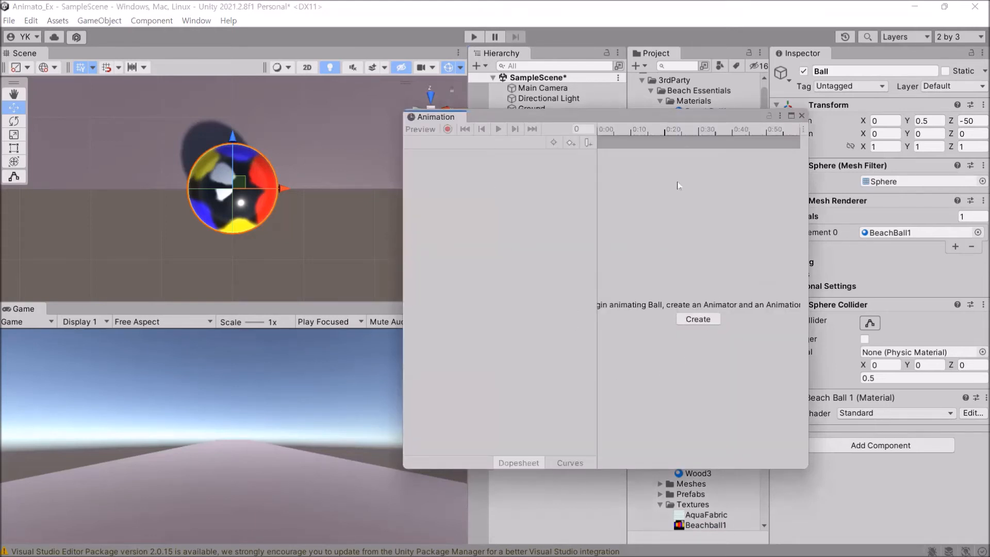
{"action": "left_click", "coordinate": [703, 322]}
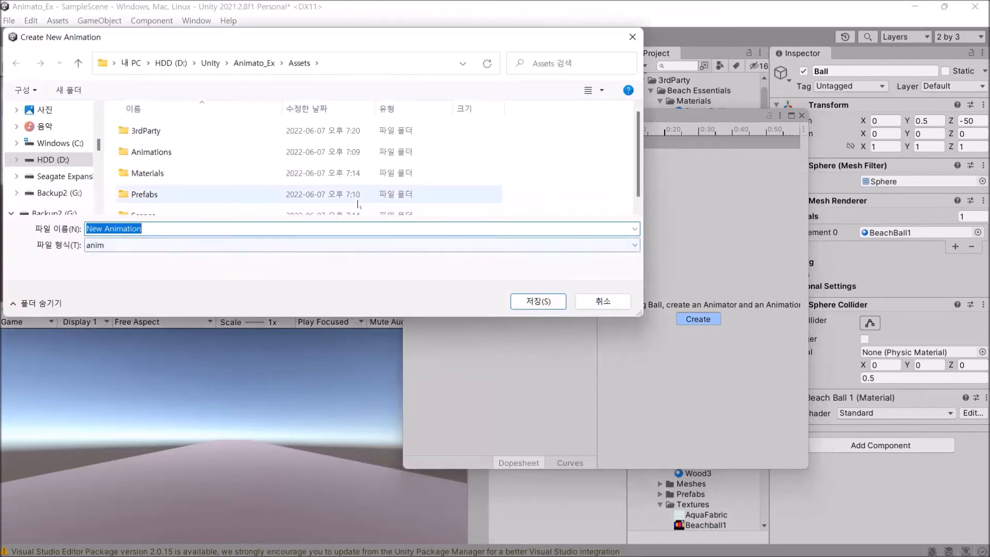
{"action": "double_click", "coordinate": [157, 152]}
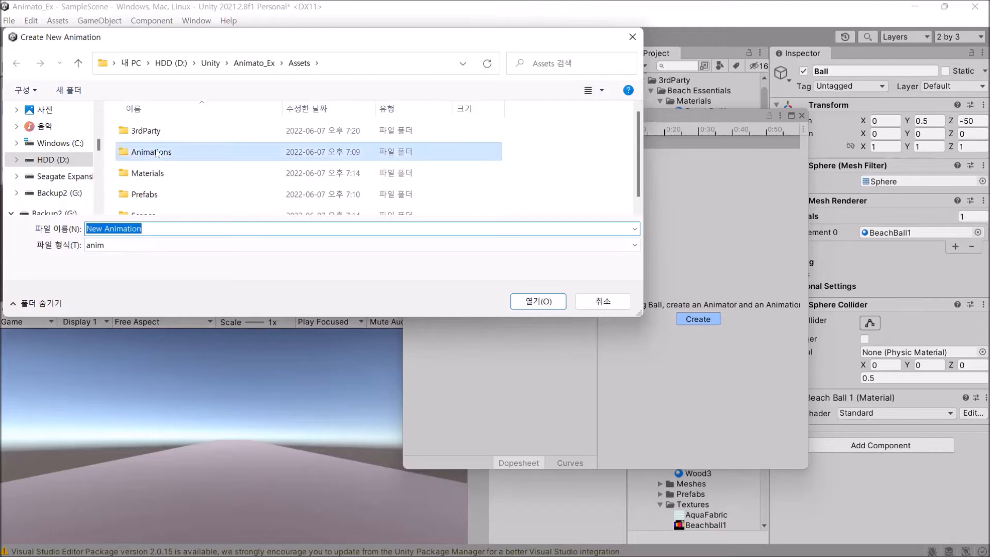
{"action": "left_click", "coordinate": [151, 230]}
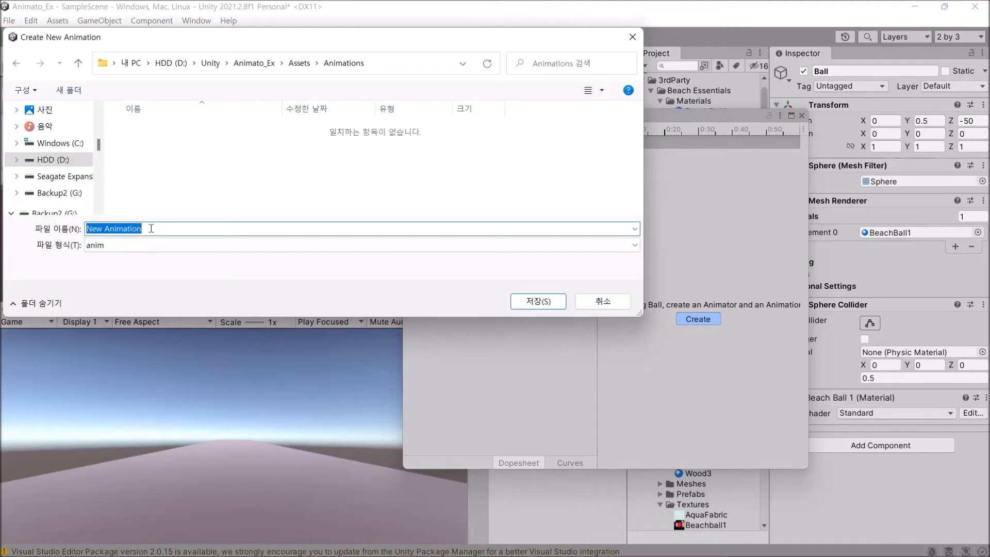
{"action": "type", "text": "Ball"}
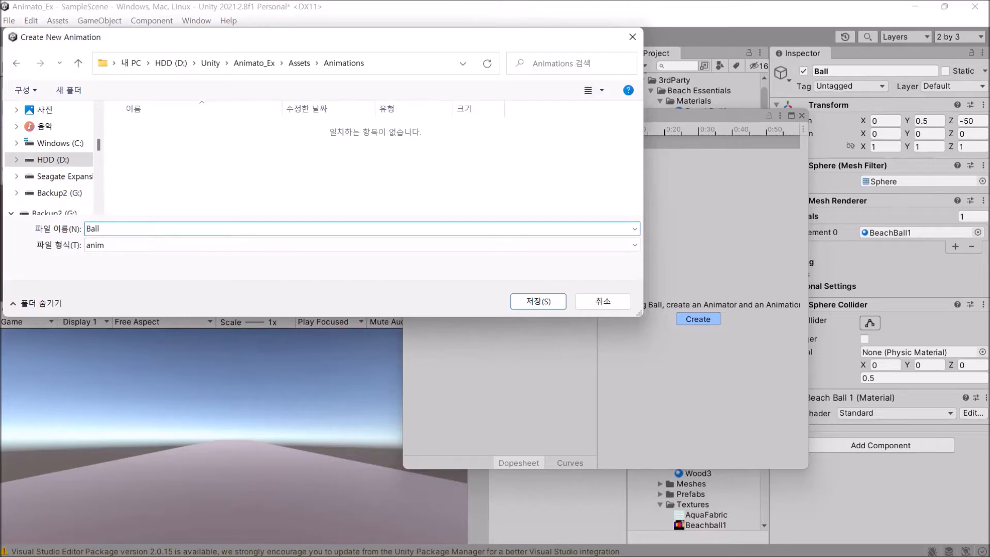
{"action": "type", "text": "Move"}
{"action": "left_click", "coordinate": [536, 301]}
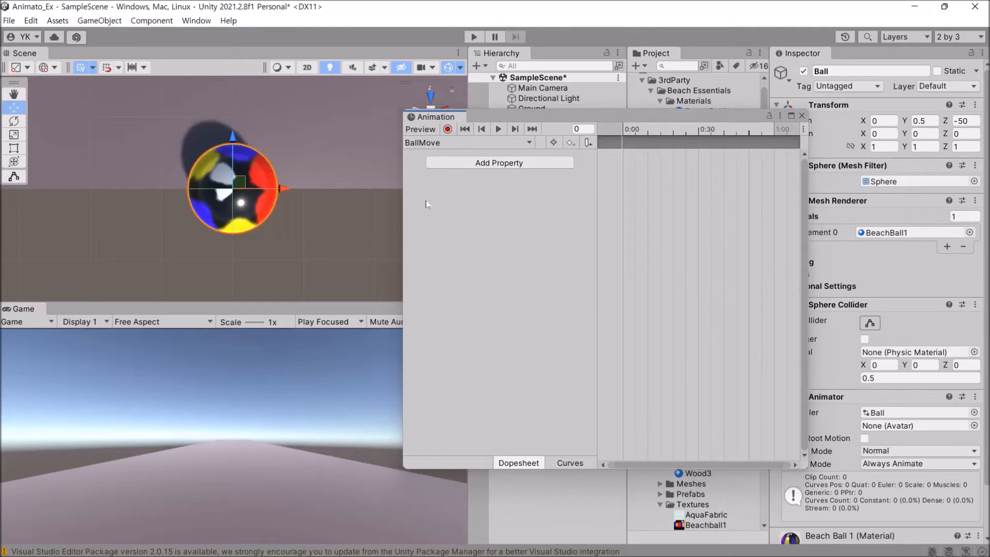
Start recording the BallMove clip, widen the Animation window, and set the playhead to frame 180.
{"action": "left_click", "coordinate": [448, 130]}
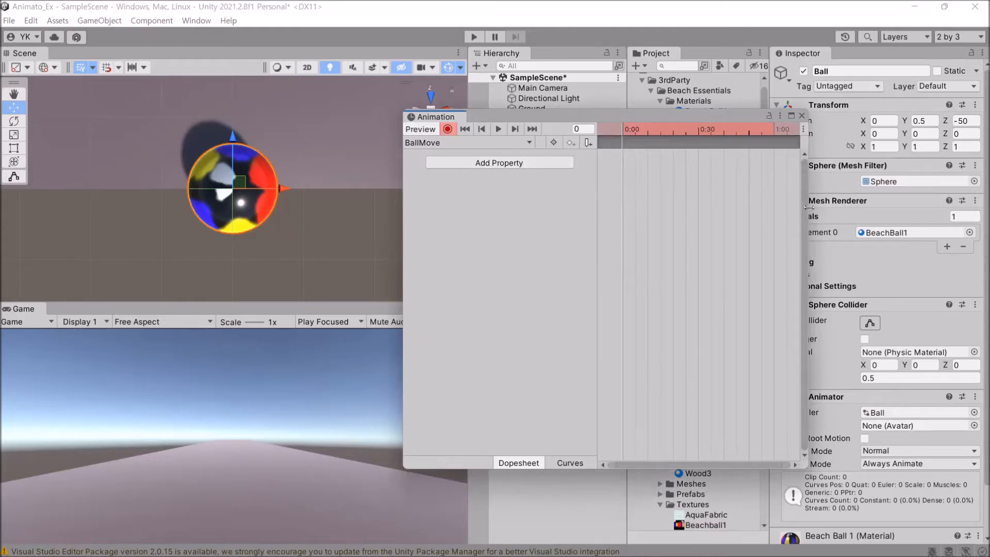
{"action": "left_click_drag", "start_coordinate": [805, 213], "coordinate": [915, 214]}
{"action": "scroll", "coordinate": [744, 210], "scroll_direction": "down", "scroll_amount": 5}
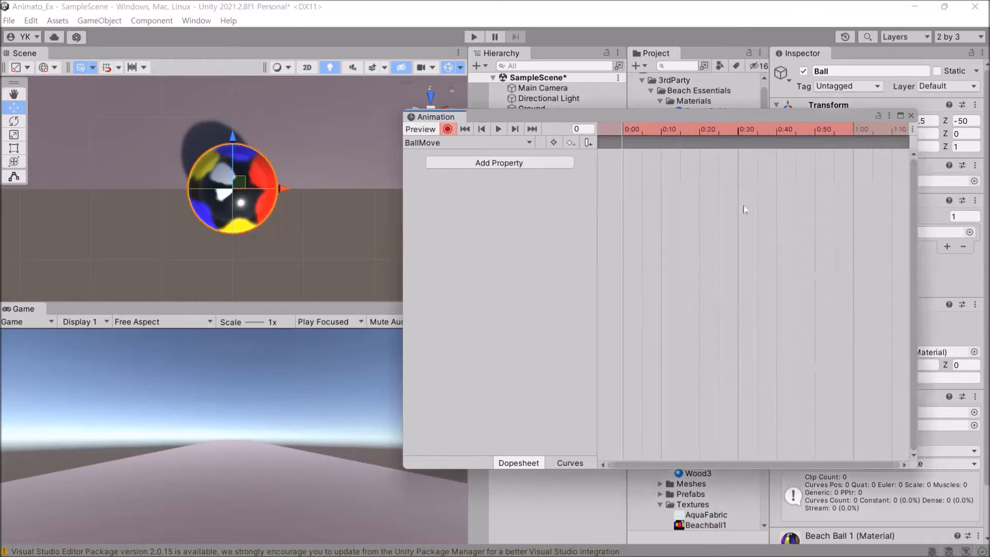
{"action": "scroll", "coordinate": [735, 200], "scroll_direction": "down", "scroll_amount": 5}
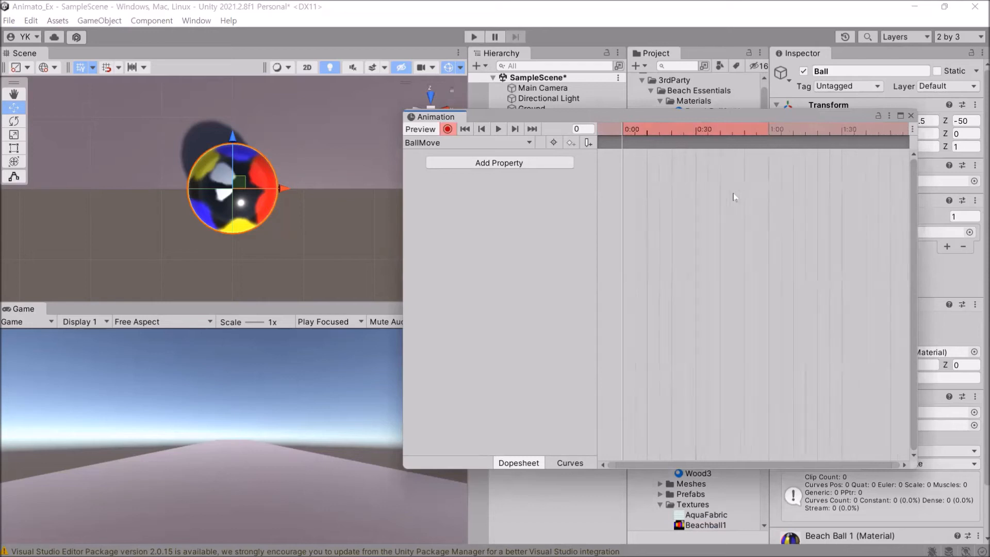
{"action": "scroll", "coordinate": [734, 197], "scroll_direction": "down", "scroll_amount": 2}
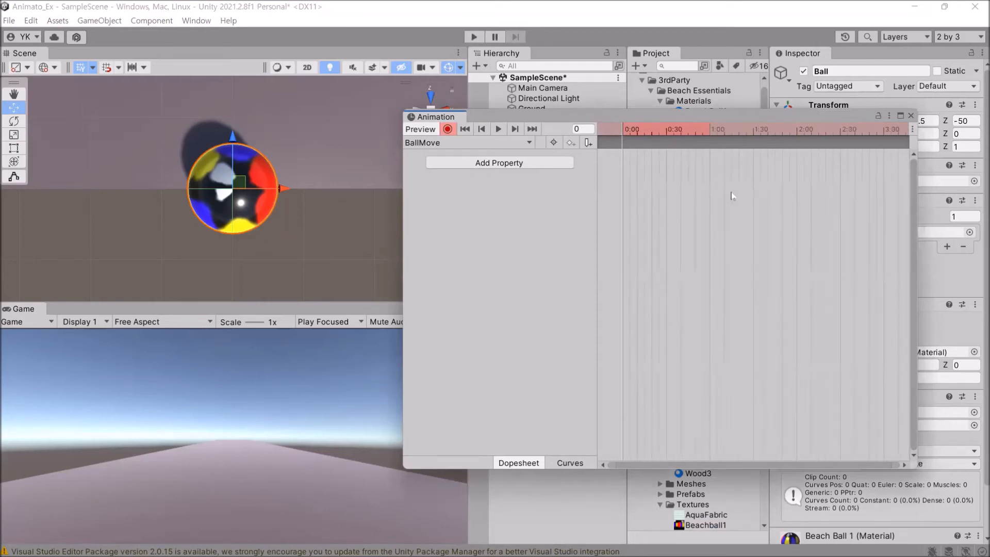
{"action": "scroll", "coordinate": [732, 196], "scroll_direction": "down", "scroll_amount": 1}
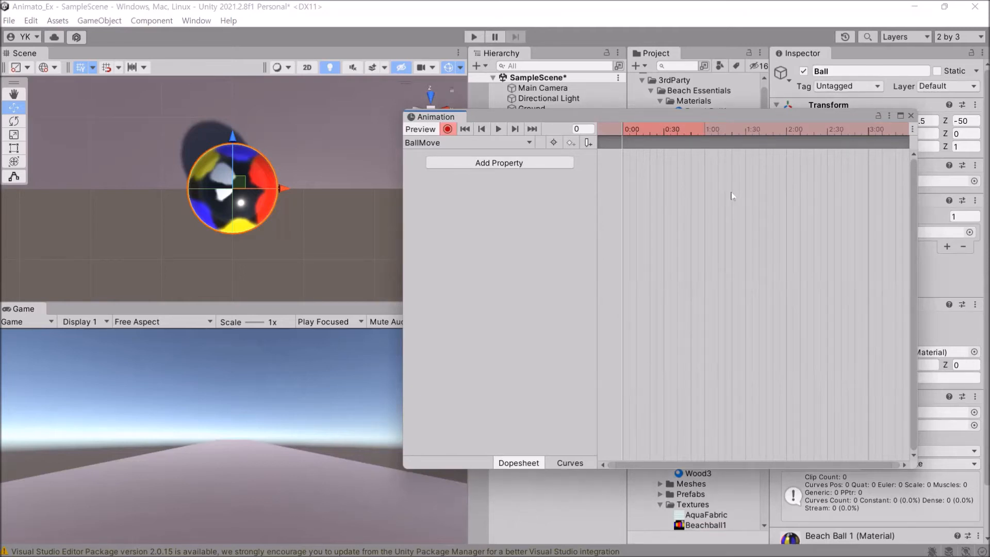
{"action": "scroll", "coordinate": [726, 194], "scroll_direction": "down", "scroll_amount": 4}
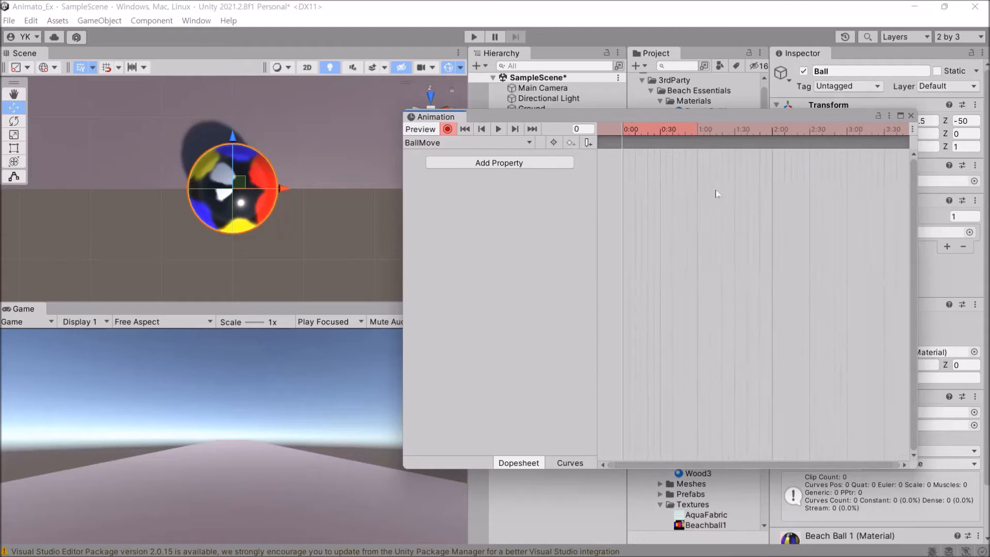
{"action": "scroll", "coordinate": [693, 181], "scroll_direction": "down", "scroll_amount": 3}
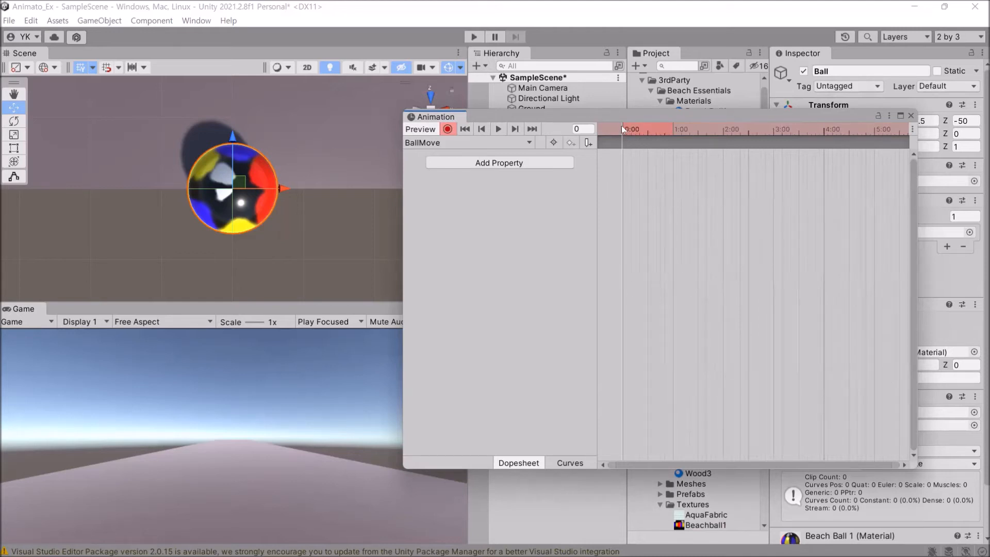
{"action": "left_click_drag", "start_coordinate": [622, 128], "coordinate": [773, 134]}
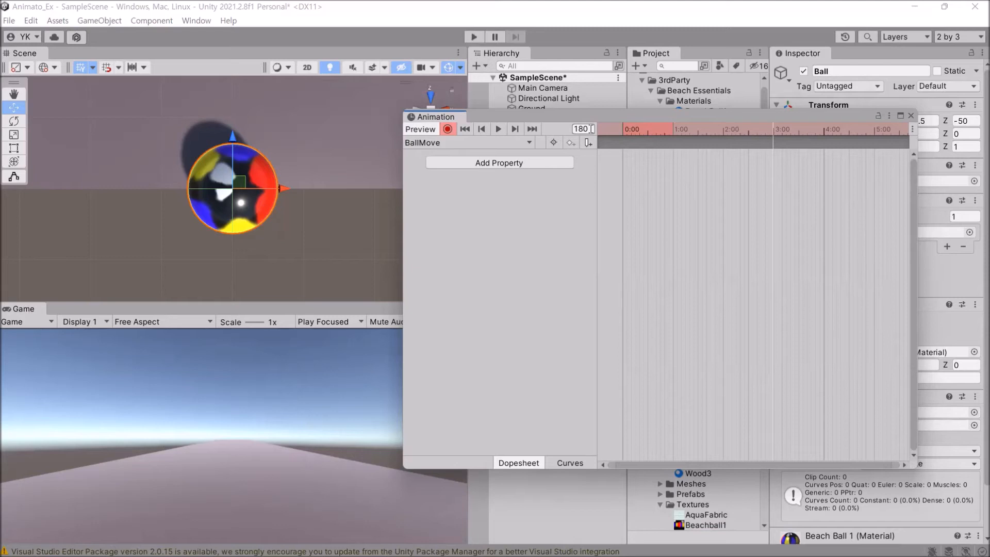
{"action": "key", "text": "Return"}
Uncover the Ball's Transform values and record a Z position of 50 at frame 180.
{"action": "left_click_drag", "start_coordinate": [564, 122], "coordinate": [439, 211]}
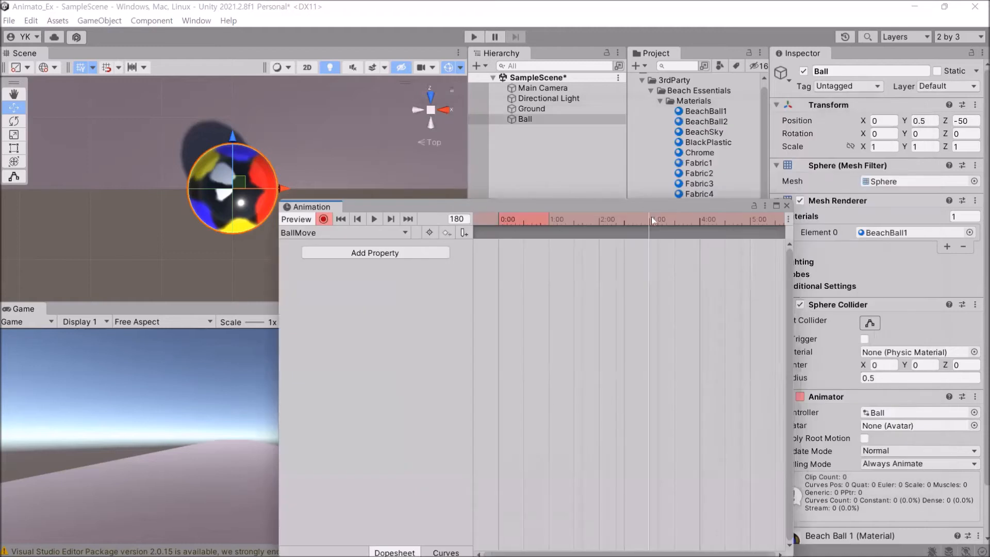
{"action": "left_click", "coordinate": [540, 121]}
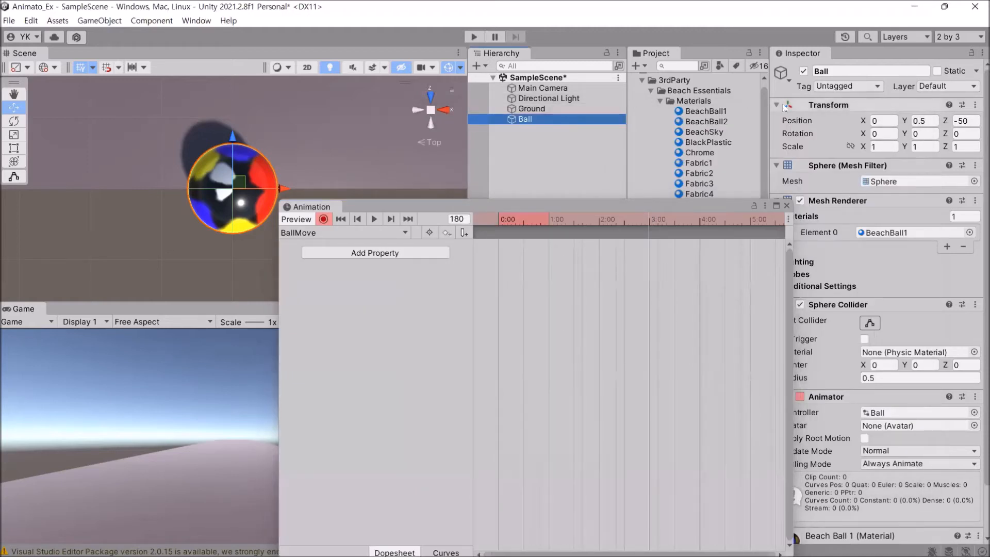
{"action": "left_click", "coordinate": [977, 120]}
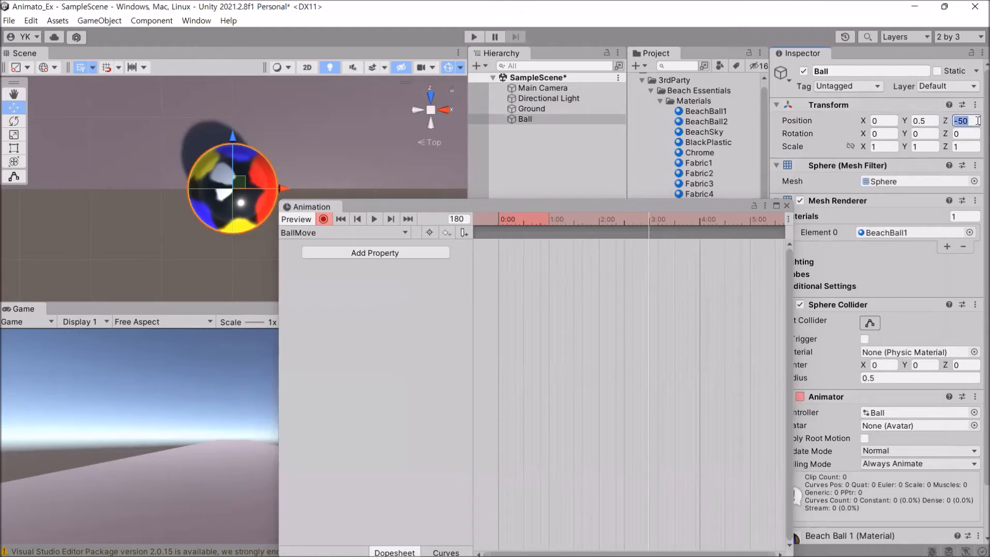
{"action": "left_click", "coordinate": [955, 120]}
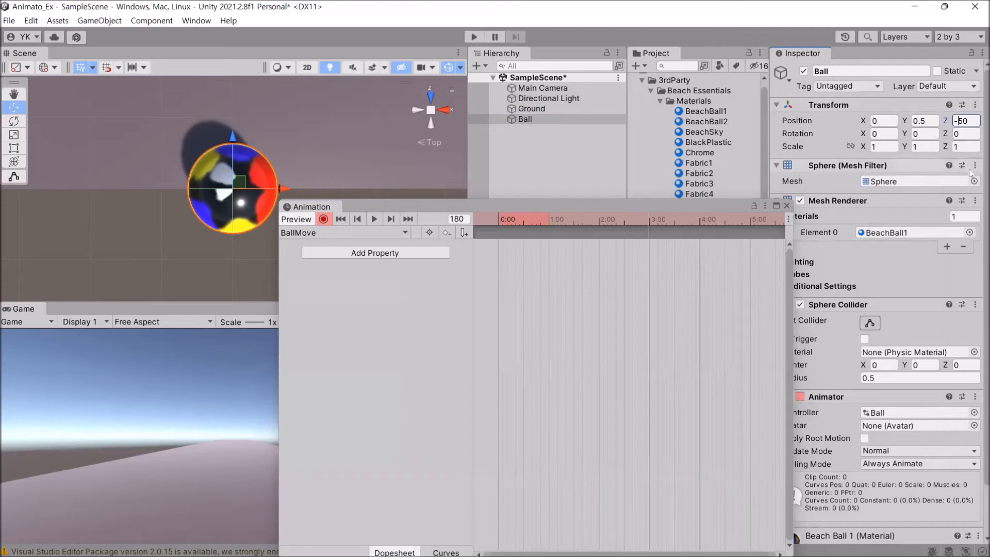
{"action": "key", "text": "BackSpace"}
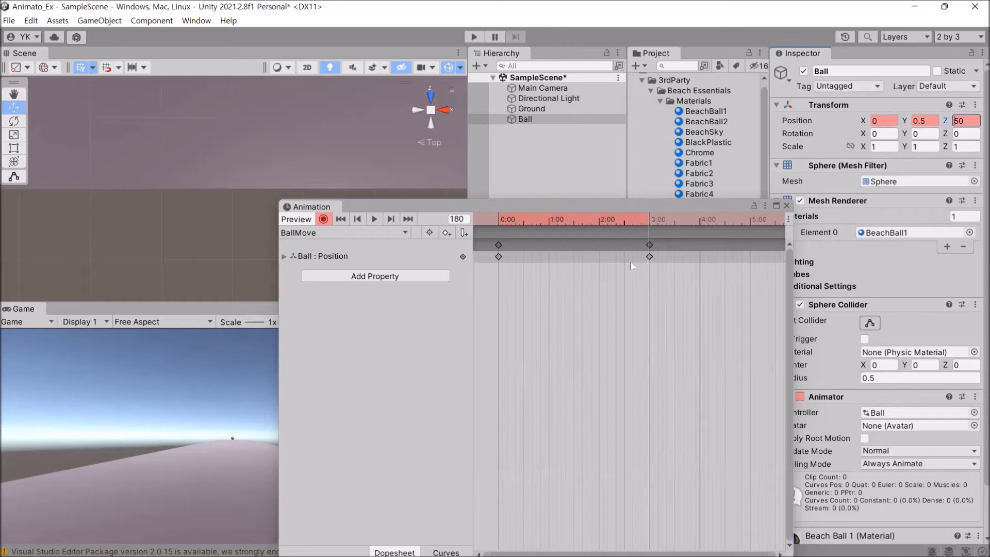
Stop recording and preview the BallMove clip before closing the Animation window.
{"action": "left_click", "coordinate": [324, 219]}
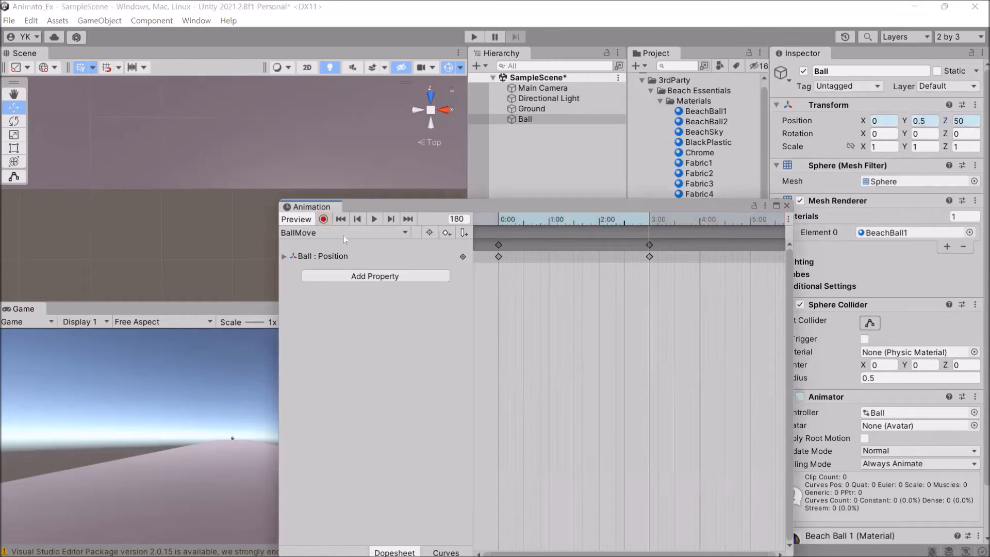
{"action": "left_click", "coordinate": [375, 219]}
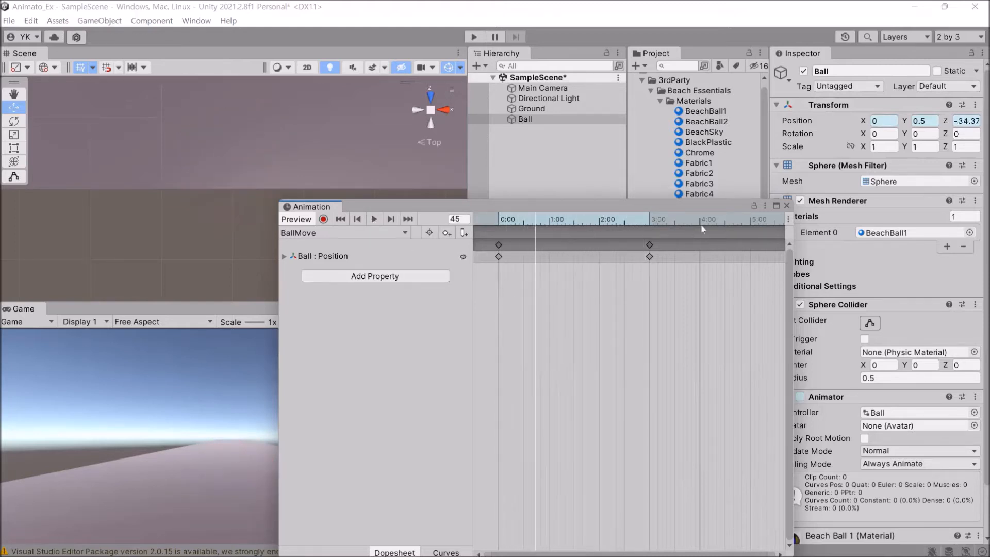
{"action": "left_click", "coordinate": [786, 205]}
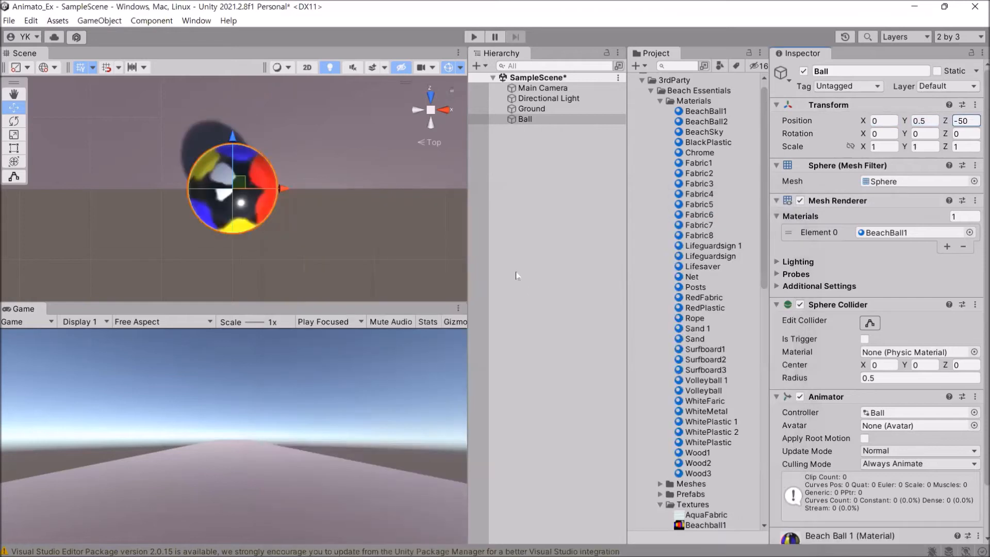
Collapse the Ball's Transform, Mesh Filter, Mesh Renderer and Sphere Collider components, keeping only the Animator expanded.
{"action": "left_click", "coordinate": [526, 122]}
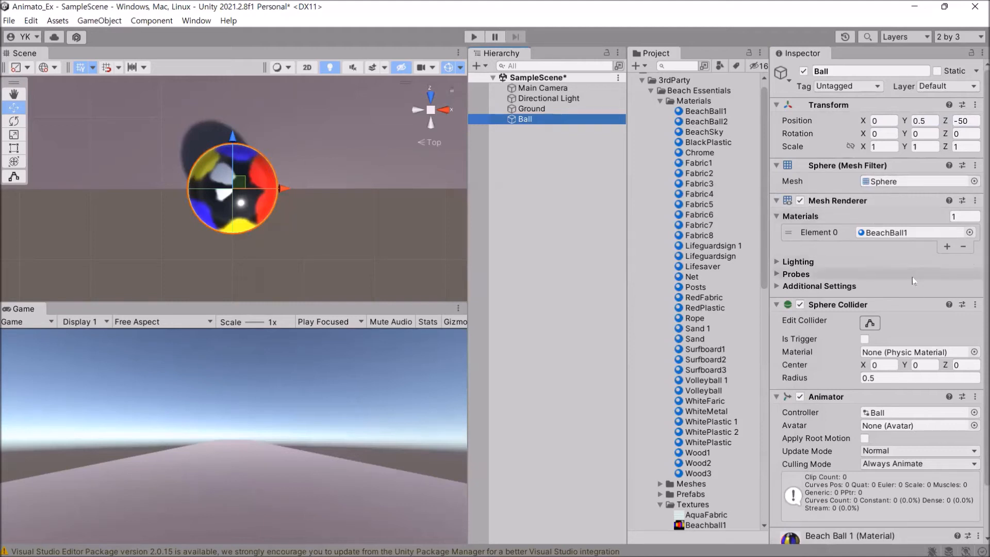
{"action": "left_click", "coordinate": [776, 105]}
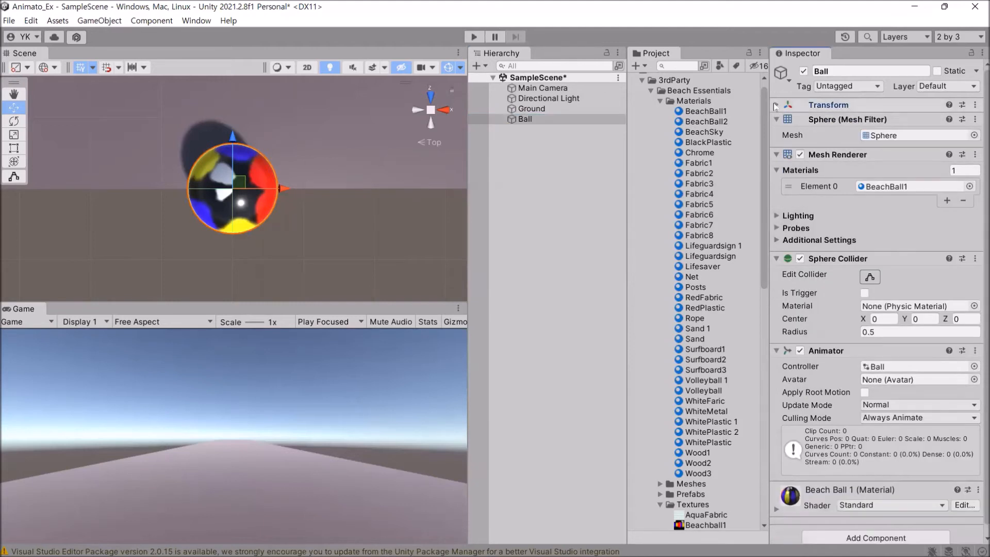
{"action": "left_click", "coordinate": [775, 119]}
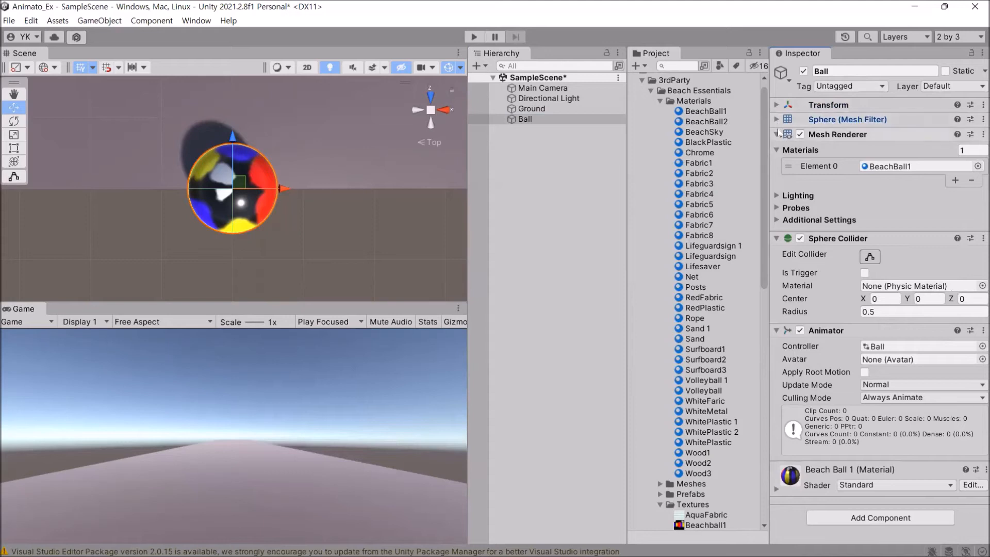
{"action": "left_click", "coordinate": [776, 134]}
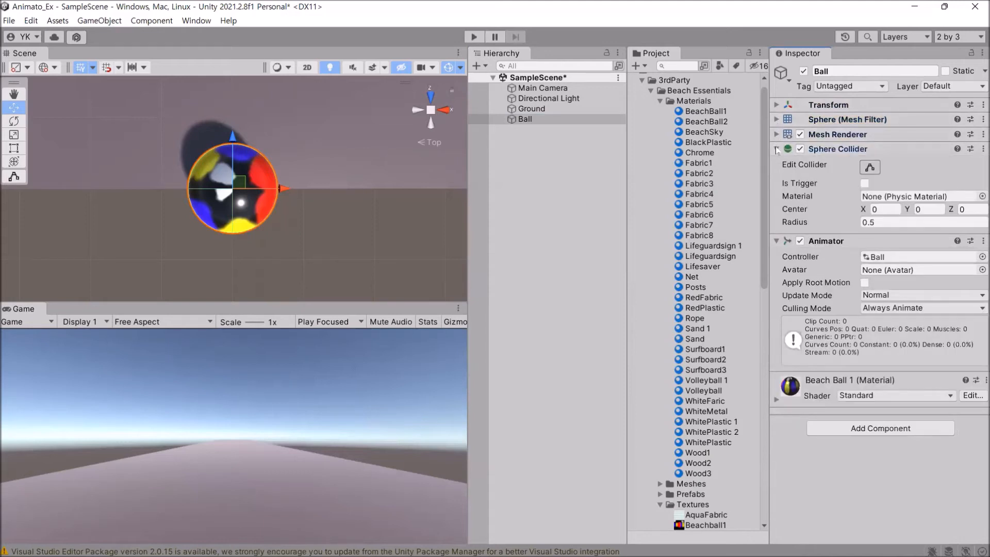
{"action": "left_click", "coordinate": [776, 148]}
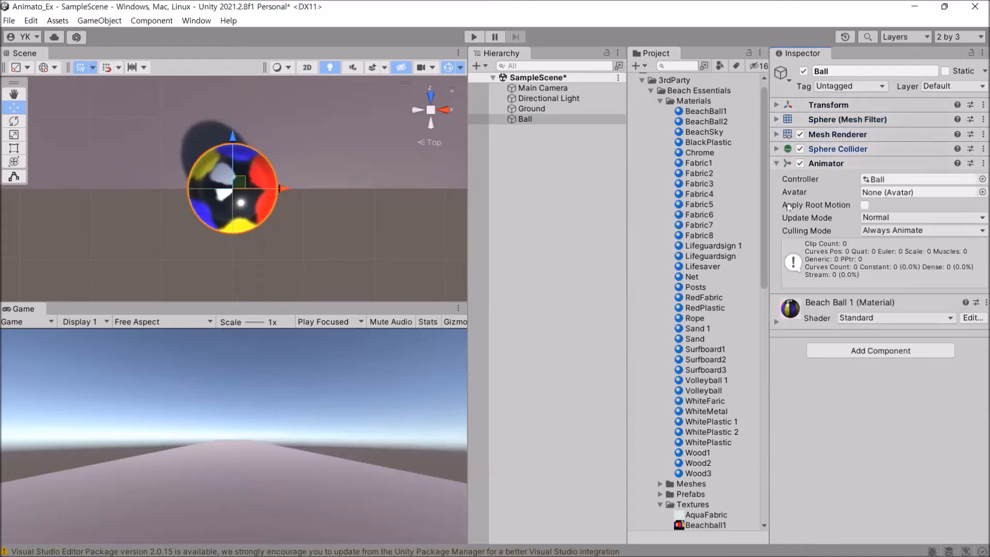
{"action": "left_click", "coordinate": [776, 164]}
{"action": "left_click", "coordinate": [776, 163]}
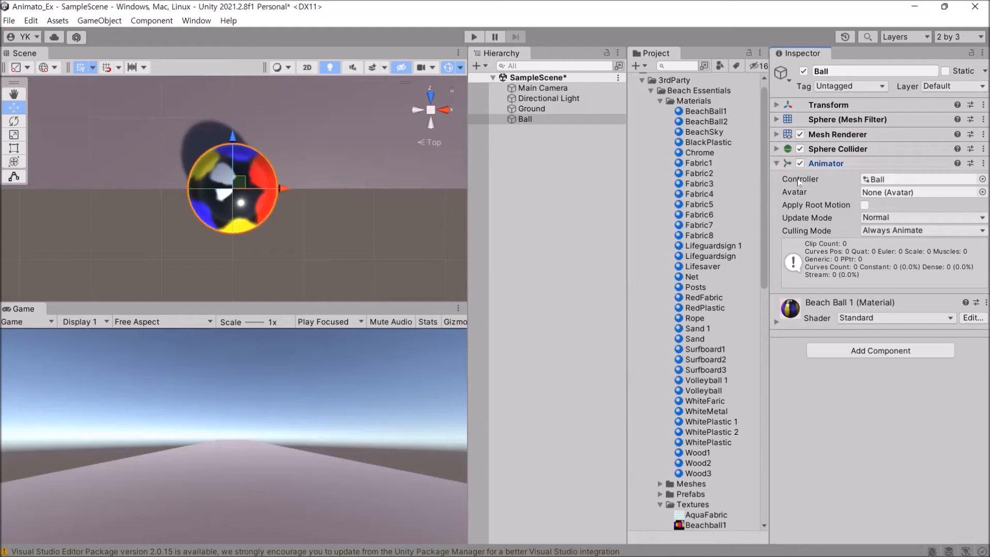
Locate the Ball controller assigned to the Animator in the project assets and collapse the Beach Essentials folder.
{"action": "left_click", "coordinate": [883, 180]}
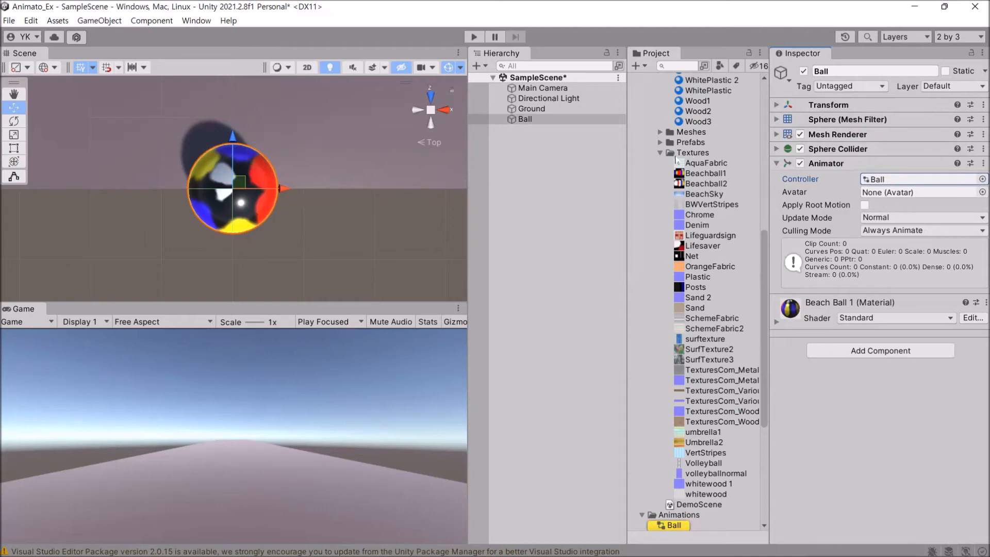
{"action": "scroll", "coordinate": [675, 160], "scroll_direction": "up", "scroll_amount": 10}
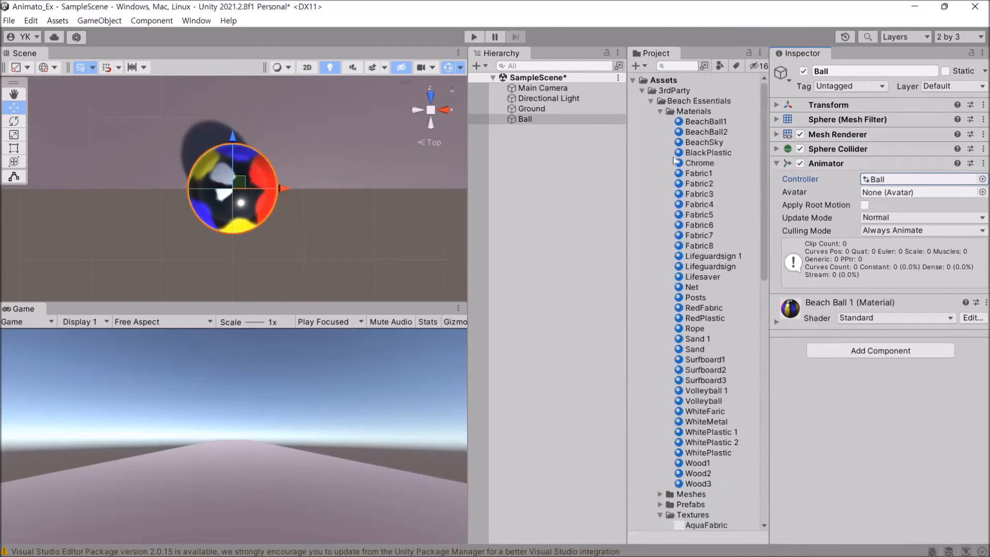
{"action": "left_click", "coordinate": [650, 101]}
{"action": "left_click", "coordinate": [875, 180]}
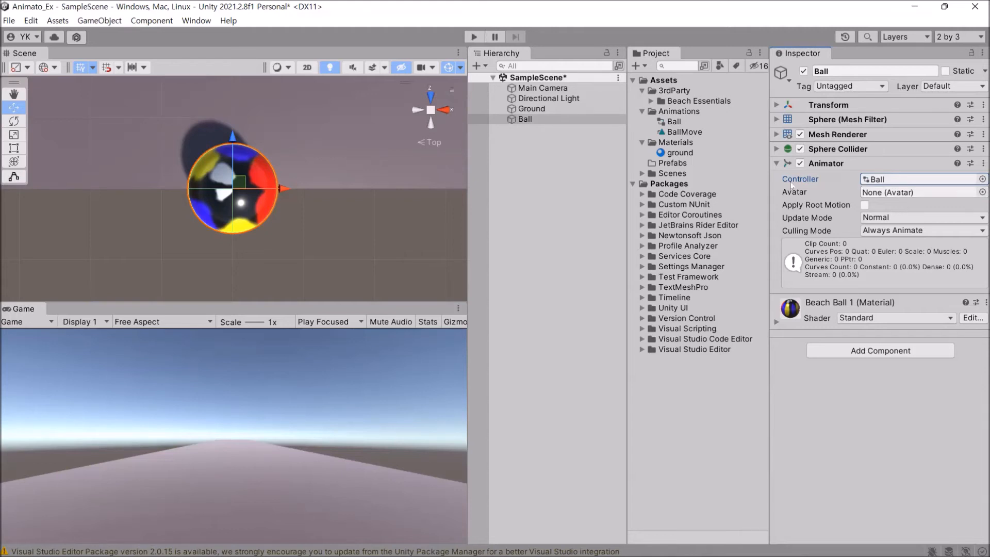
Open the Ball animator controller, align the BallMove state beside the Entry node, and locate the clip used as its motion.
{"action": "double_click", "coordinate": [674, 121]}
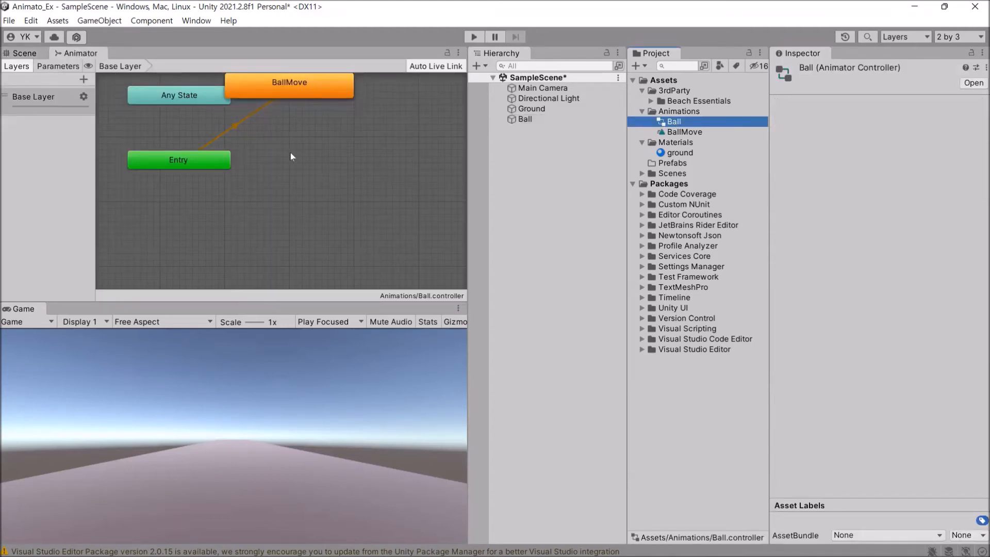
{"action": "middle_click_drag", "start_coordinate": [295, 169], "coordinate": [304, 201]}
{"action": "left_click_drag", "start_coordinate": [304, 143], "coordinate": [349, 220]}
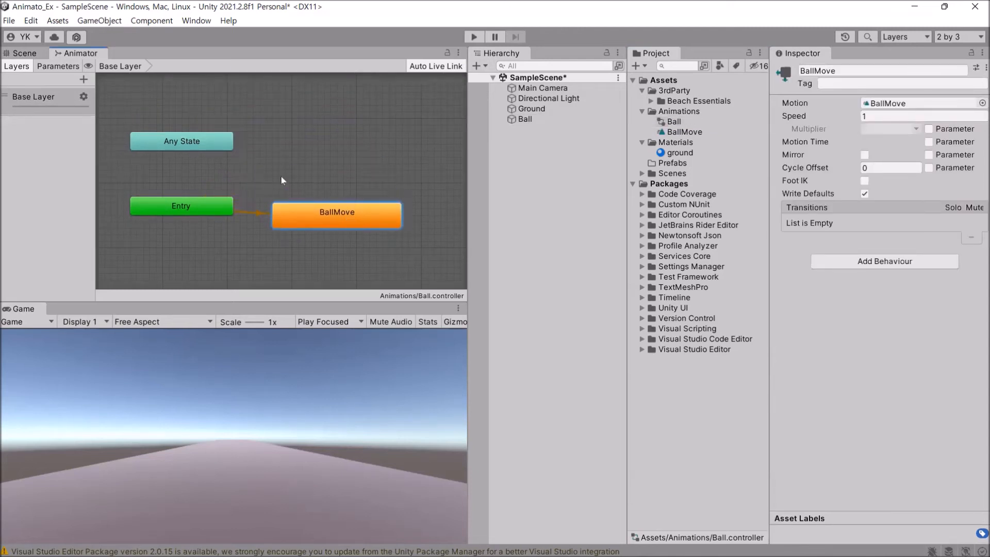
{"action": "left_click", "coordinate": [205, 137]}
{"action": "left_click", "coordinate": [188, 202]}
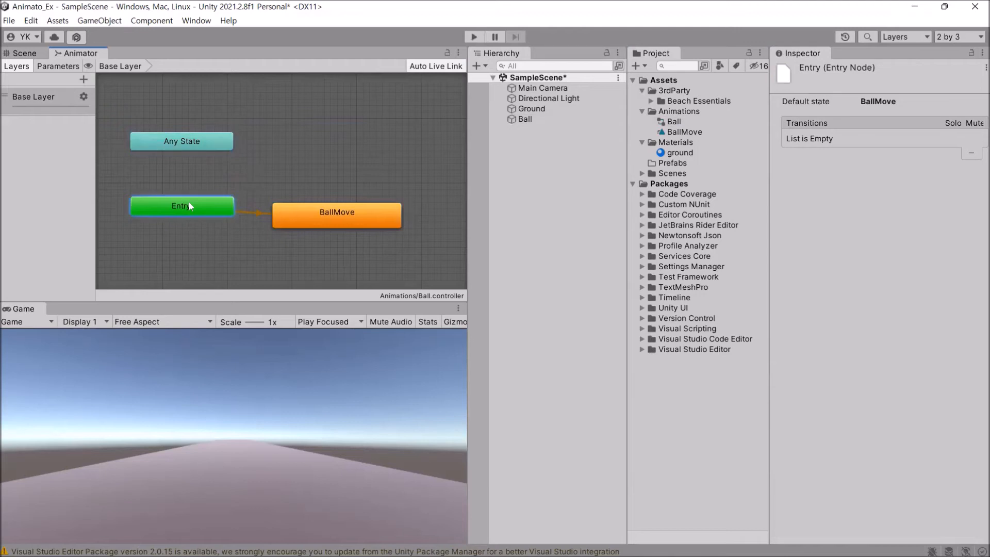
{"action": "left_click_drag", "start_coordinate": [319, 214], "coordinate": [320, 206]}
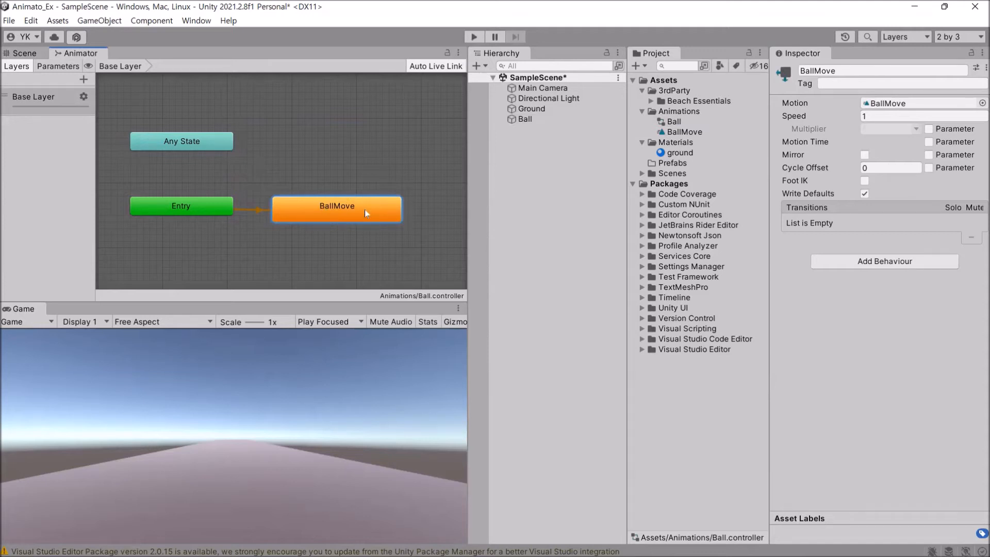
{"action": "left_click", "coordinate": [915, 108]}
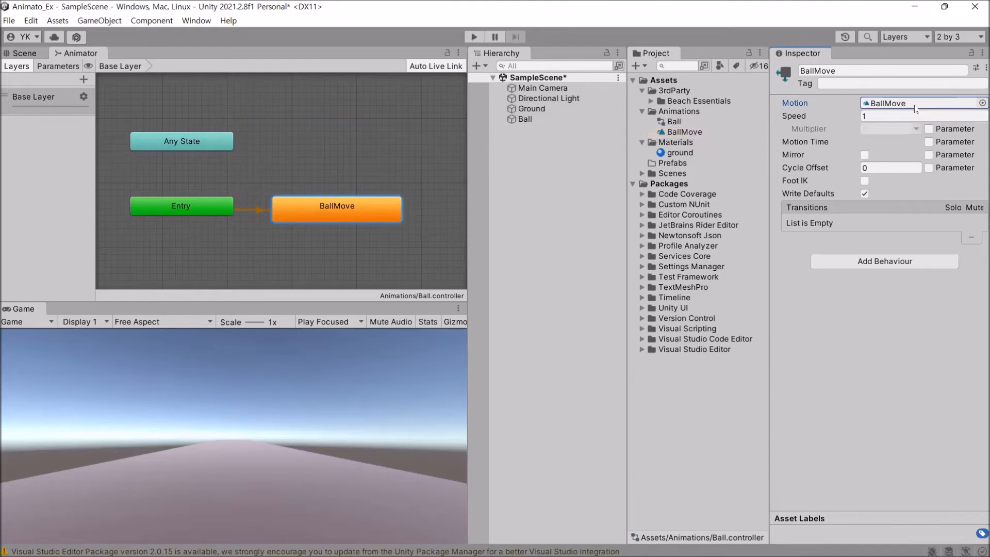
Move the Exit node directly above Any State in the Animator graph and select the BallMove state.
{"action": "scroll", "coordinate": [390, 188], "scroll_direction": "down", "scroll_amount": 5}
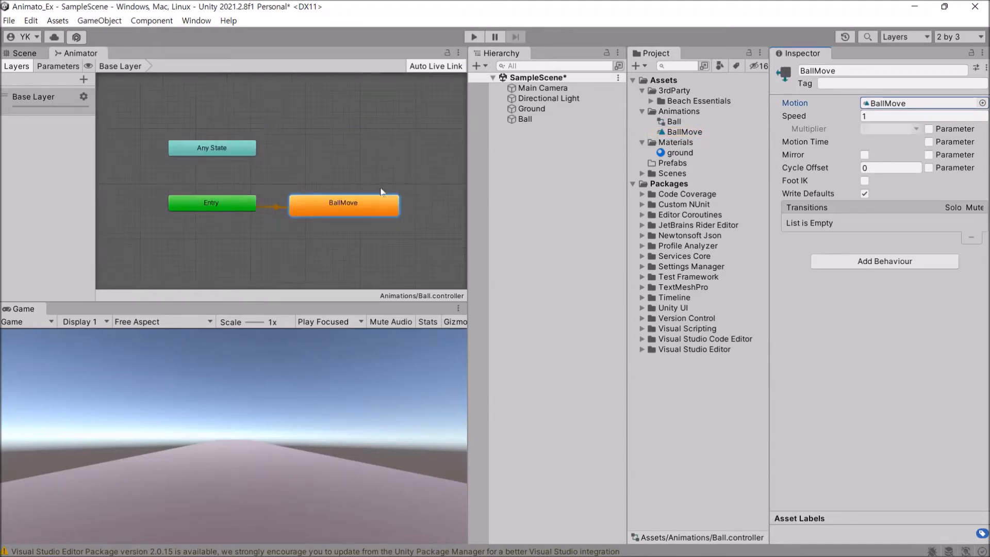
{"action": "scroll", "coordinate": [389, 179], "scroll_direction": "down", "scroll_amount": 3}
{"action": "middle_click_drag", "start_coordinate": [389, 175], "coordinate": [291, 176]}
{"action": "scroll", "coordinate": [330, 174], "scroll_direction": "up", "scroll_amount": 5}
{"action": "scroll", "coordinate": [331, 175], "scroll_direction": "down", "scroll_amount": 3}
{"action": "left_click_drag", "start_coordinate": [392, 195], "coordinate": [332, 179]}
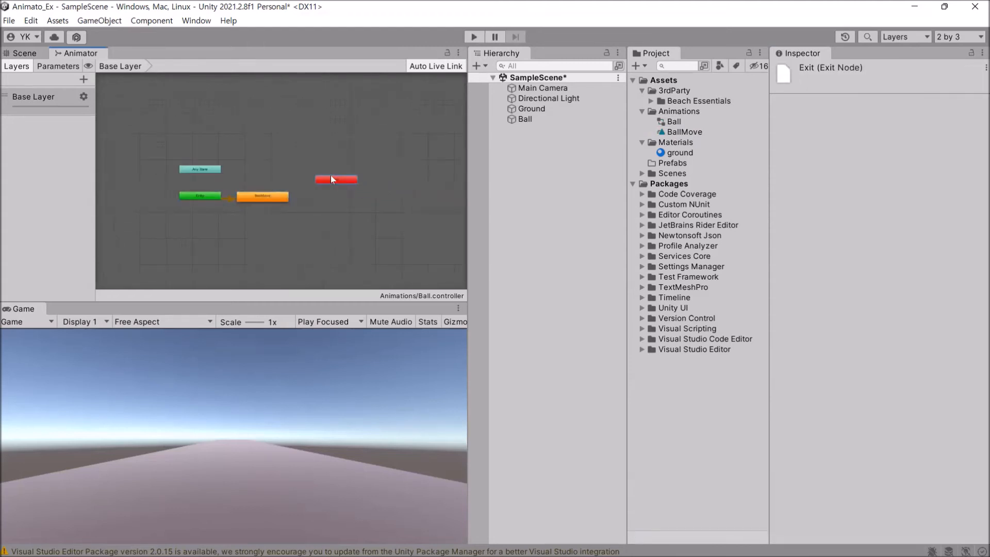
{"action": "left_click_drag", "start_coordinate": [272, 157], "coordinate": [230, 146]}
{"action": "scroll", "coordinate": [201, 149], "scroll_direction": "up", "scroll_amount": 5}
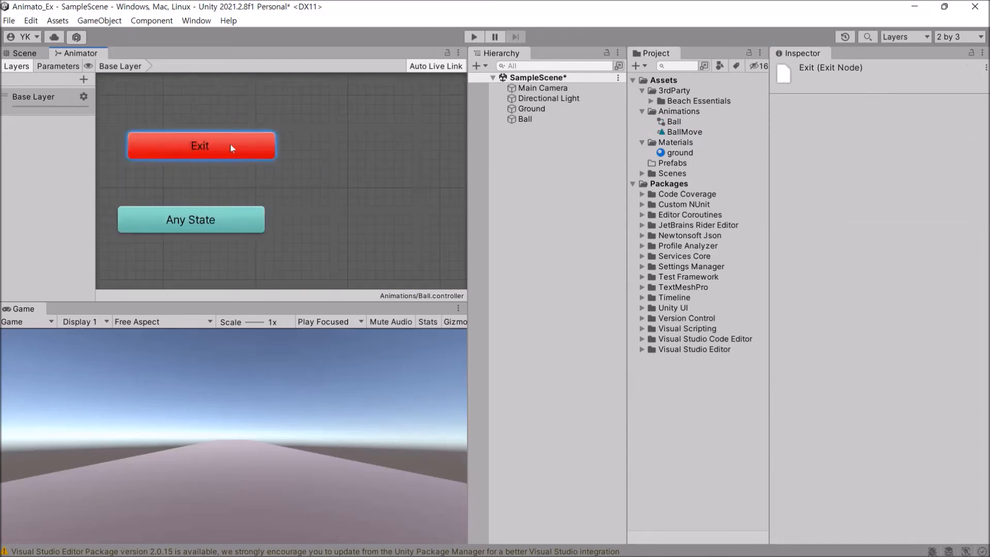
{"action": "scroll", "coordinate": [230, 146], "scroll_direction": "down", "scroll_amount": 4}
{"action": "left_click_drag", "start_coordinate": [223, 120], "coordinate": [209, 118]}
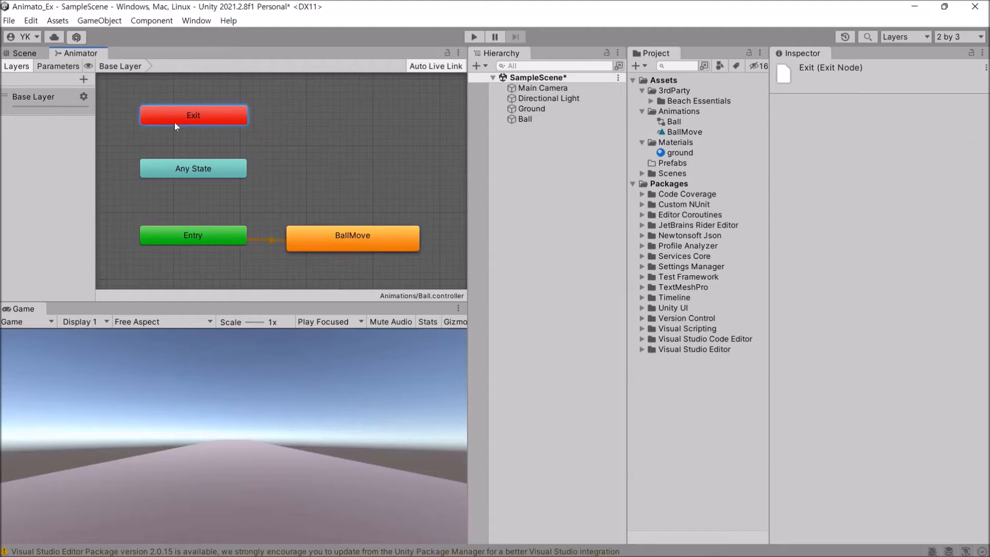
{"action": "left_click", "coordinate": [363, 238]}
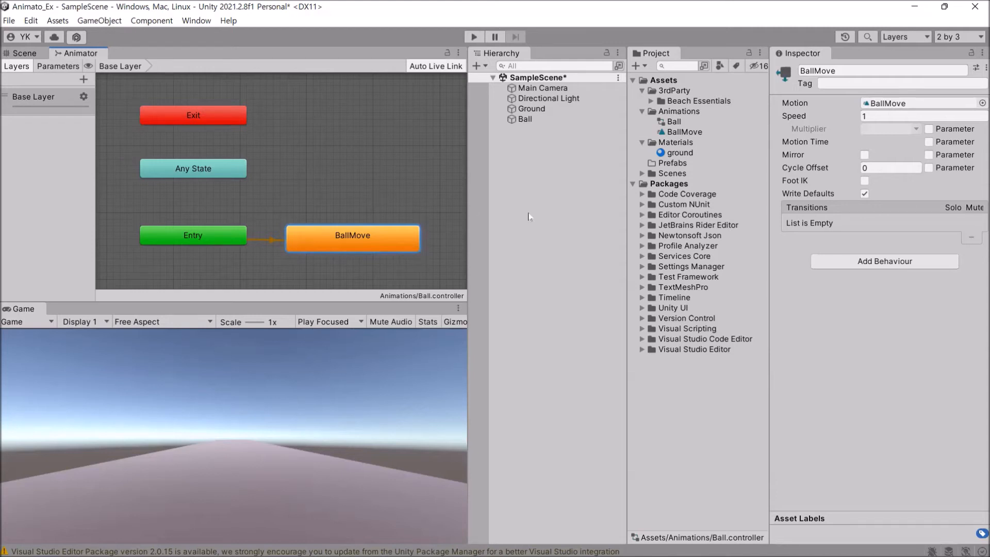
Set the BallMove state's speed to 0.5 and test the ball's movement in Play mode from the Scene view.
{"action": "left_click", "coordinate": [884, 116]}
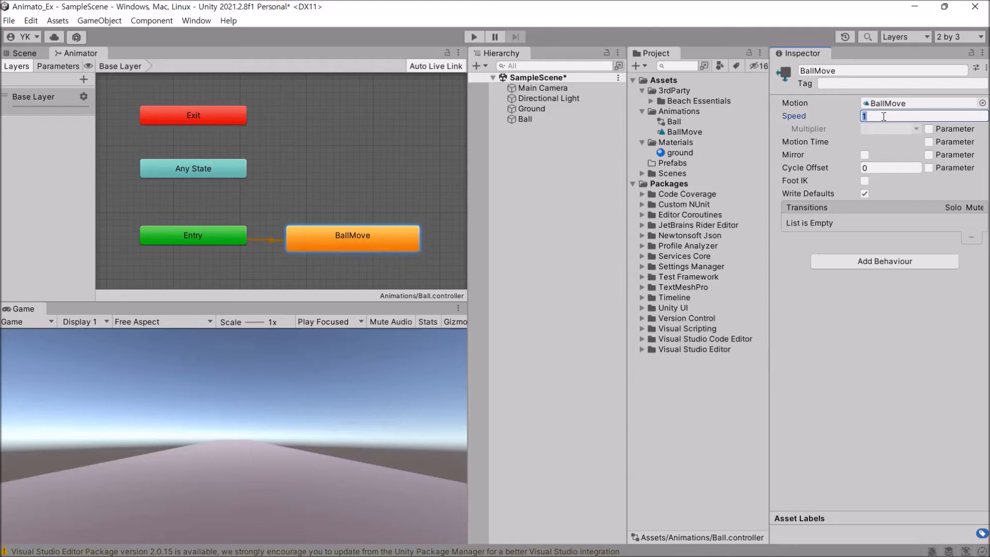
{"action": "type", "text": "0.5"}
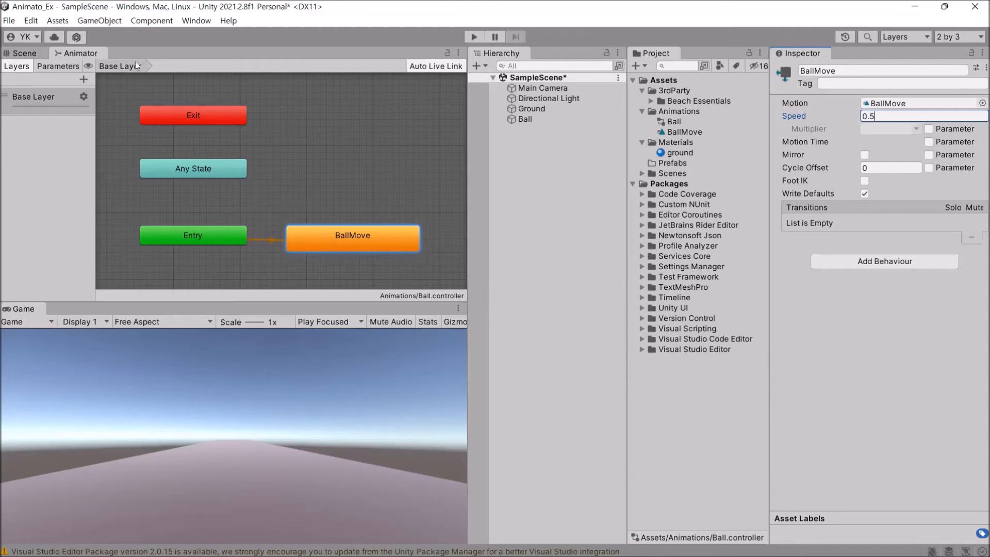
{"action": "left_click", "coordinate": [24, 54]}
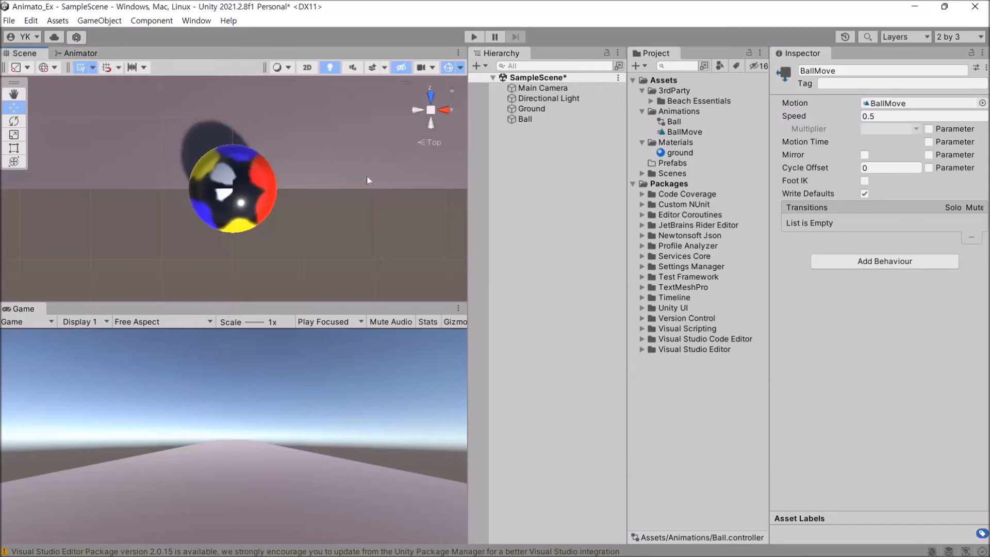
{"action": "left_click", "coordinate": [474, 36]}
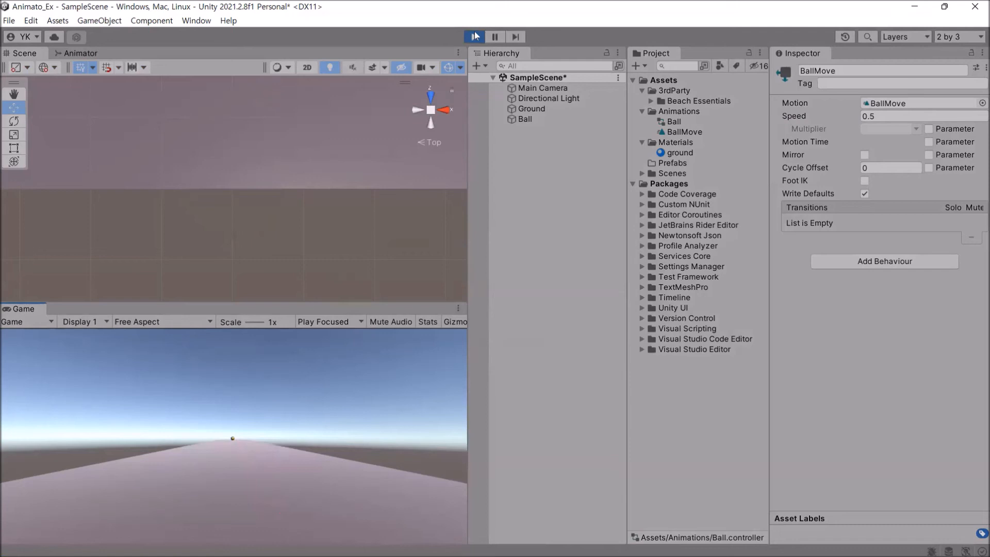
{"action": "left_click", "coordinate": [475, 36]}
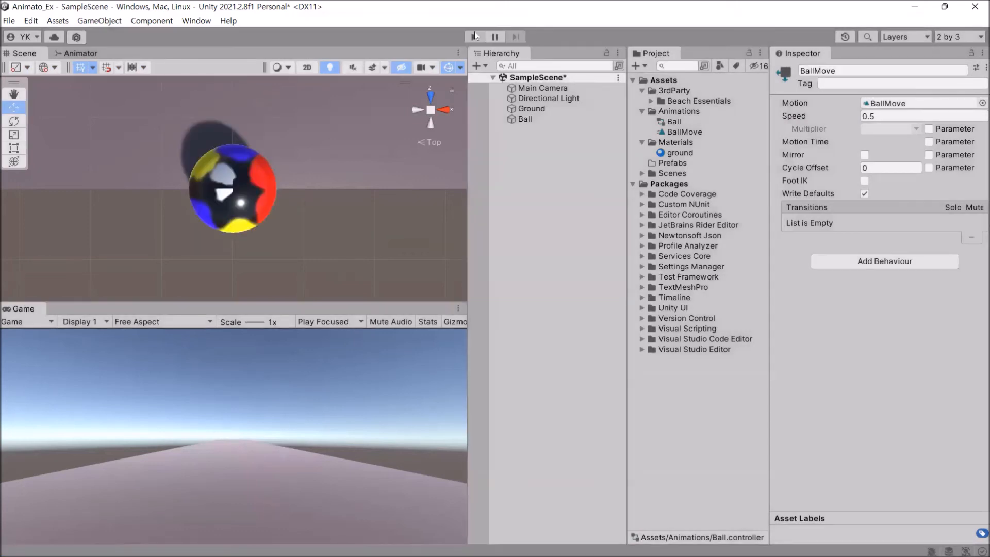
Frame the Main Camera in the Scene view and switch the top view to orthographic projection, showing the whole ground strip.
{"action": "left_click", "coordinate": [544, 89]}
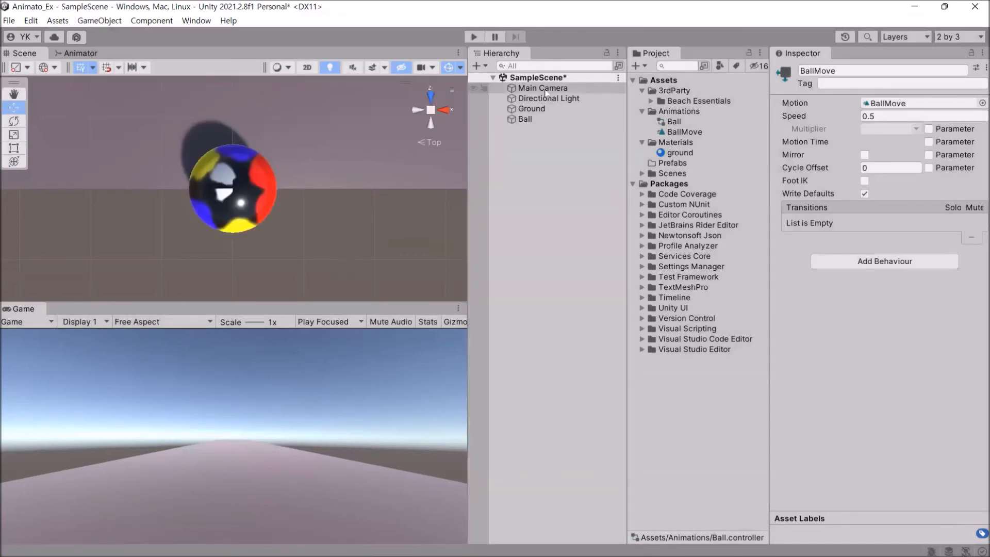
{"action": "double_click", "coordinate": [545, 92]}
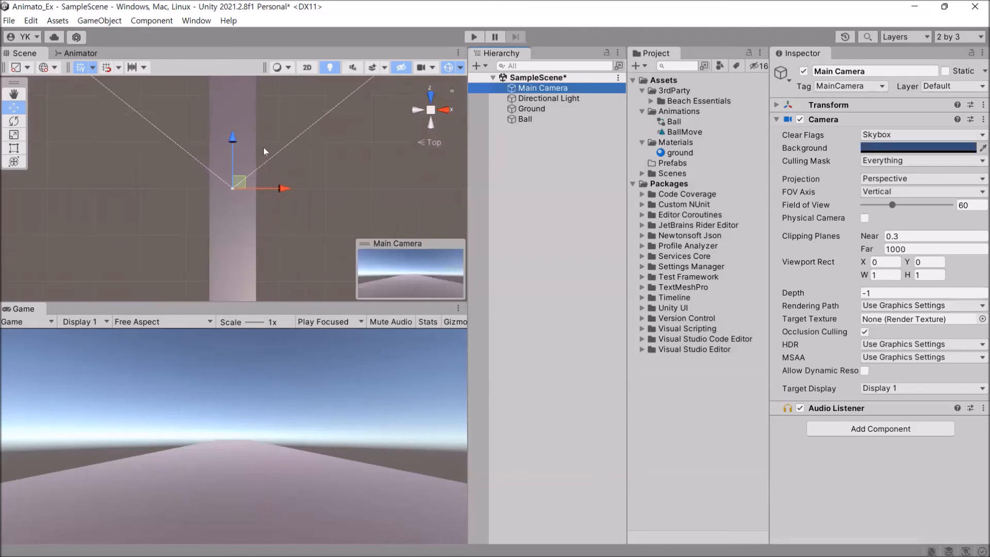
{"action": "scroll", "coordinate": [243, 169], "scroll_direction": "down", "scroll_amount": 4}
{"action": "middle_click_drag", "start_coordinate": [250, 155], "coordinate": [264, 119]}
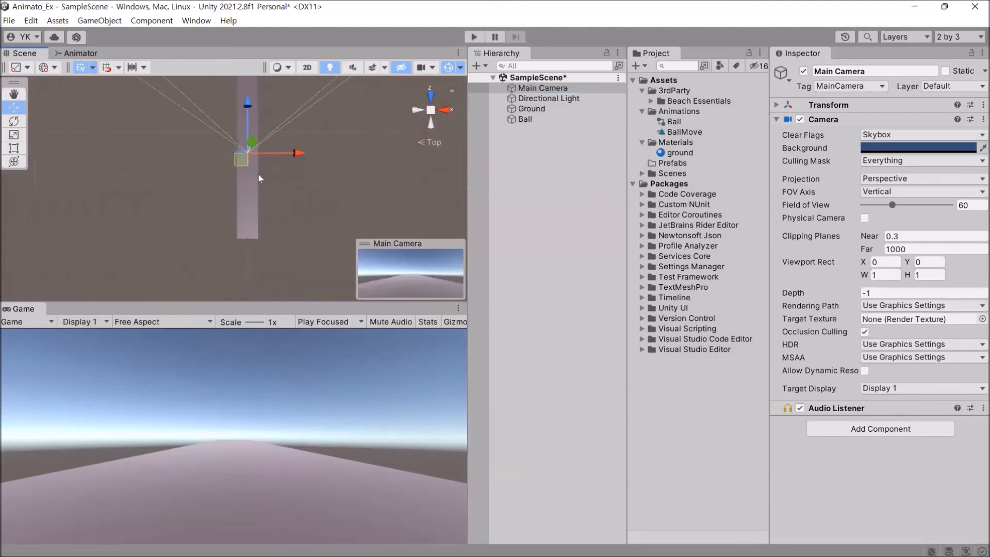
{"action": "scroll", "coordinate": [257, 192], "scroll_direction": "up", "scroll_amount": 5}
{"action": "scroll", "coordinate": [258, 202], "scroll_direction": "up", "scroll_amount": 1}
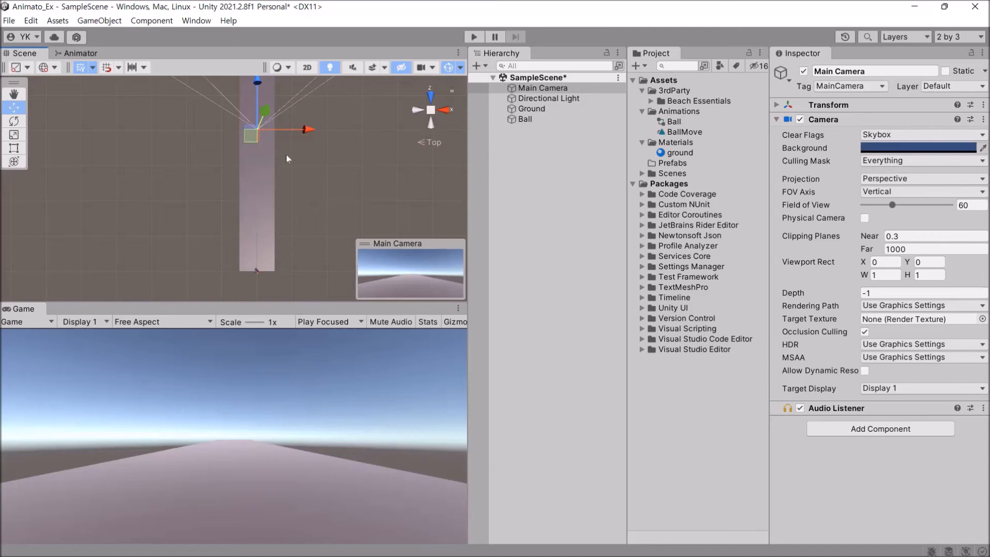
{"action": "left_click", "coordinate": [431, 111]}
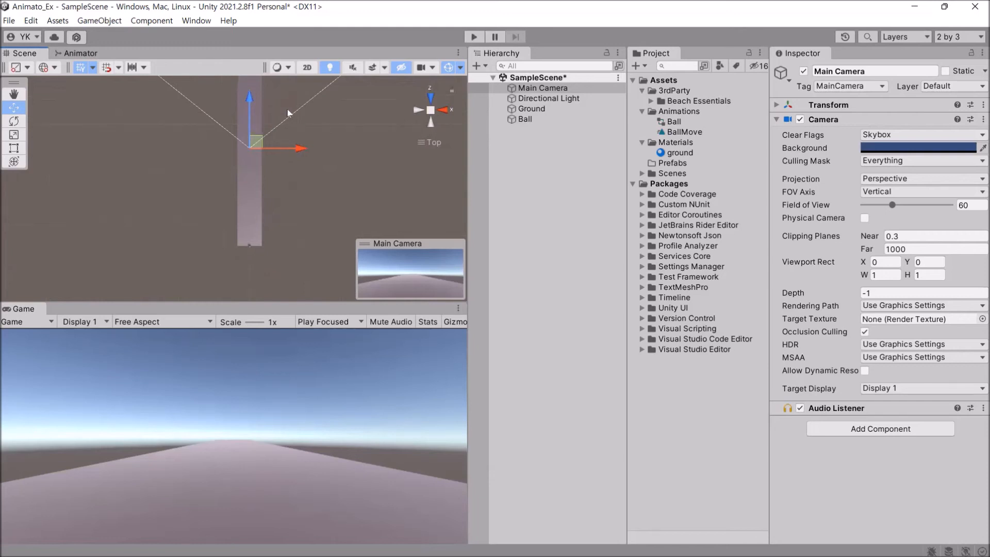
{"action": "scroll", "coordinate": [287, 110], "scroll_direction": "down", "scroll_amount": 5}
{"action": "scroll", "coordinate": [286, 113], "scroll_direction": "down", "scroll_amount": 3}
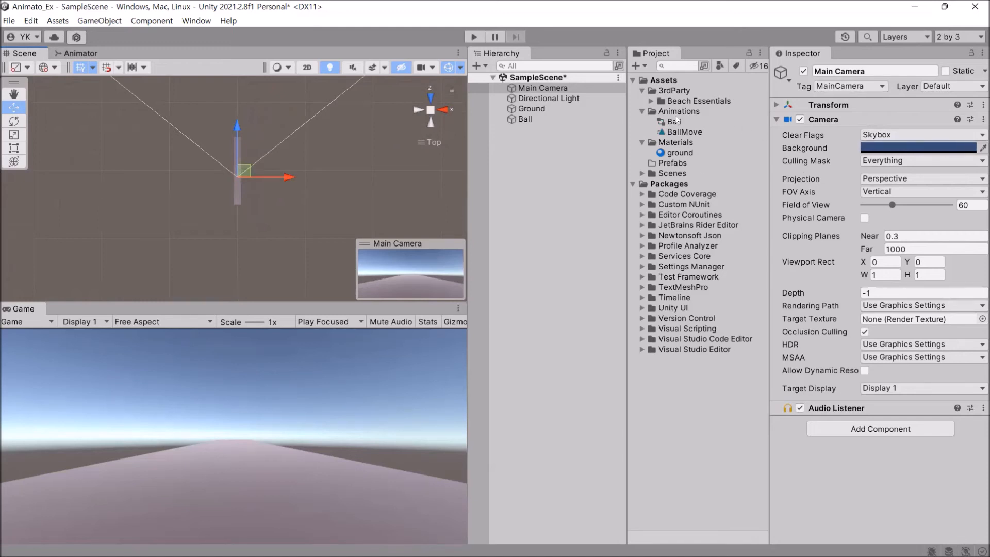
Set the Main Camera's Z position to 50 and Y rotation to 180, and test the view in Play mode.
{"action": "left_click", "coordinate": [555, 89]}
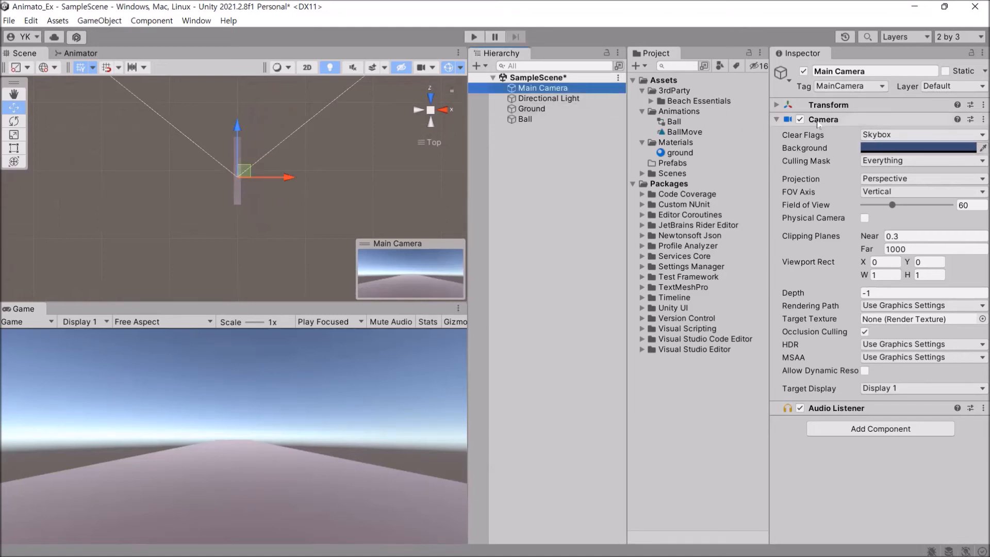
{"action": "left_click", "coordinate": [777, 105]}
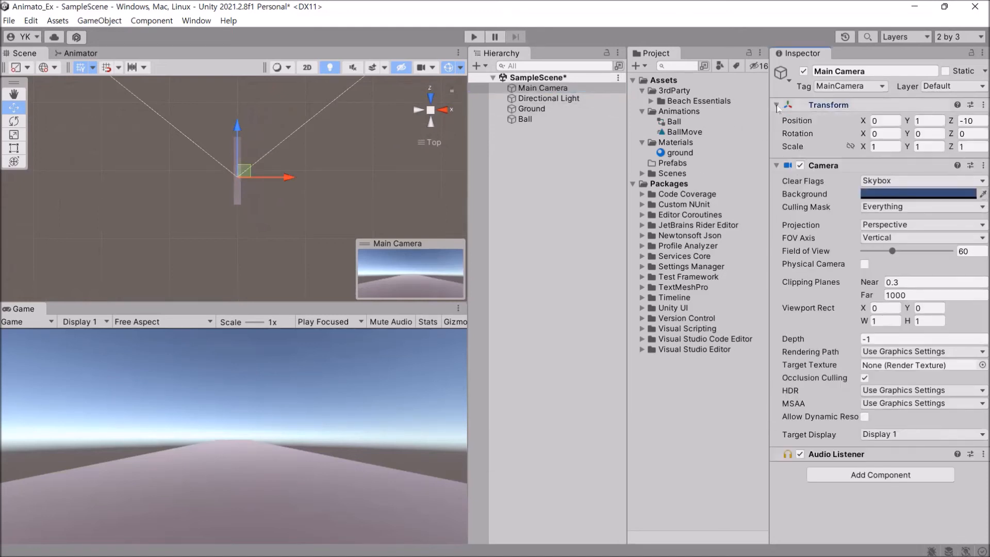
{"action": "left_click", "coordinate": [979, 123]}
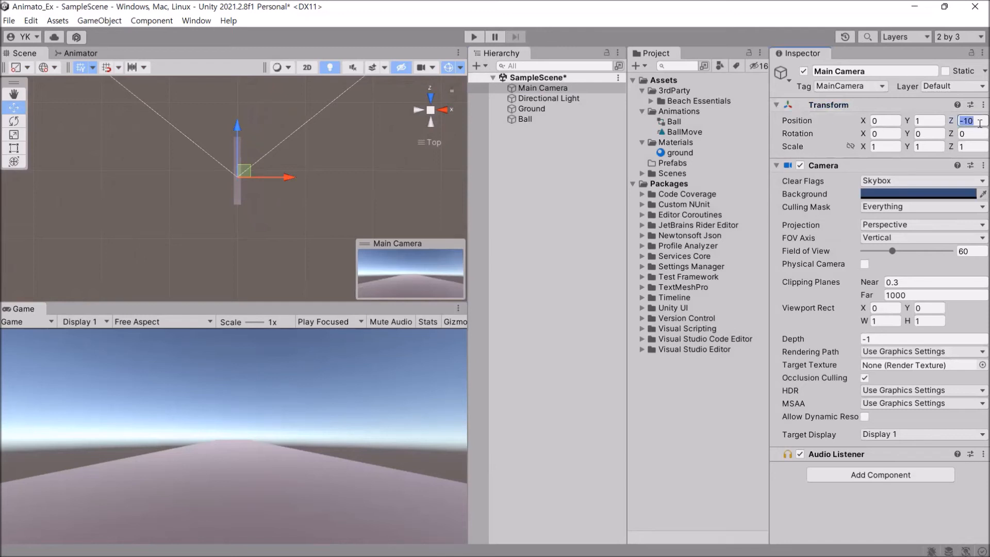
{"action": "type", "text": "5"}
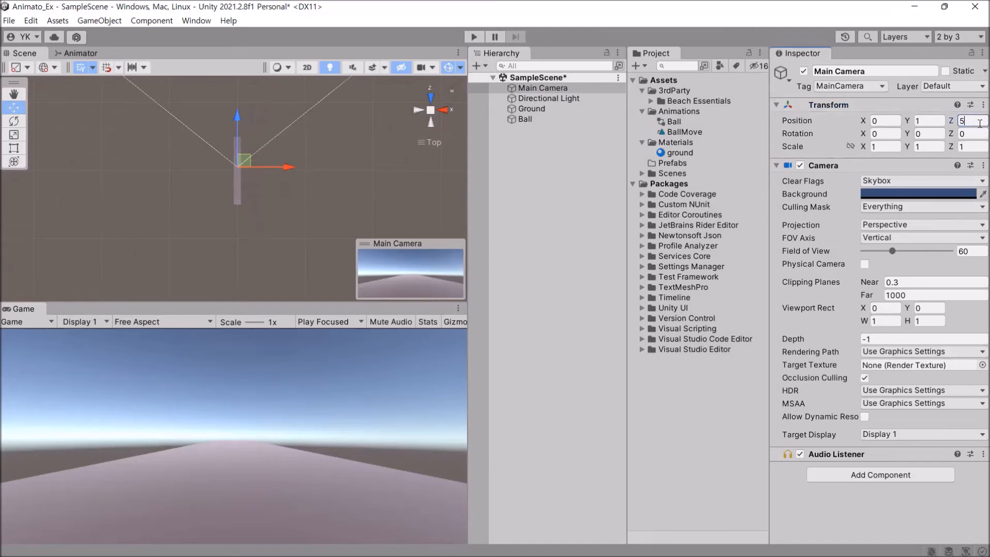
{"action": "type", "text": "0"}
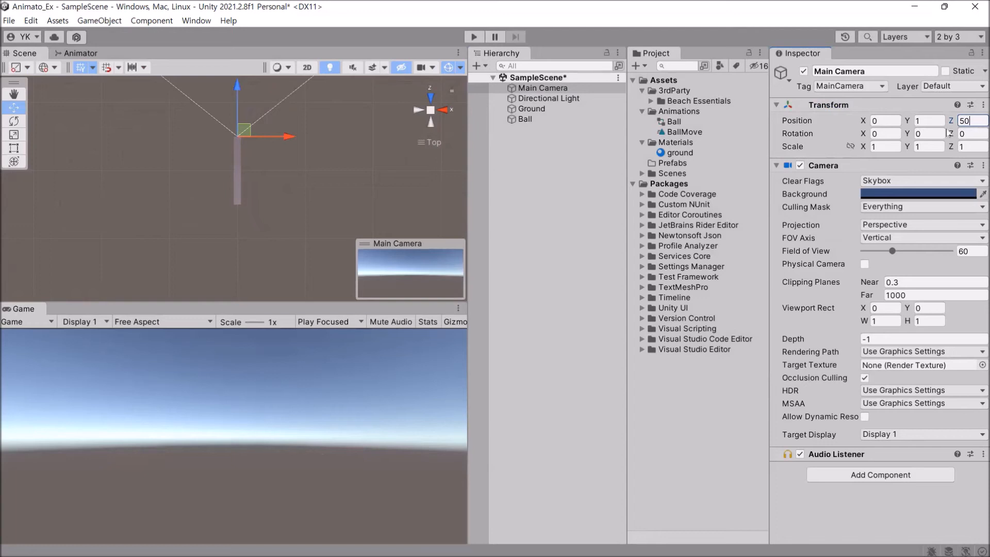
{"action": "left_click", "coordinate": [924, 133]}
{"action": "type", "text": "18"}
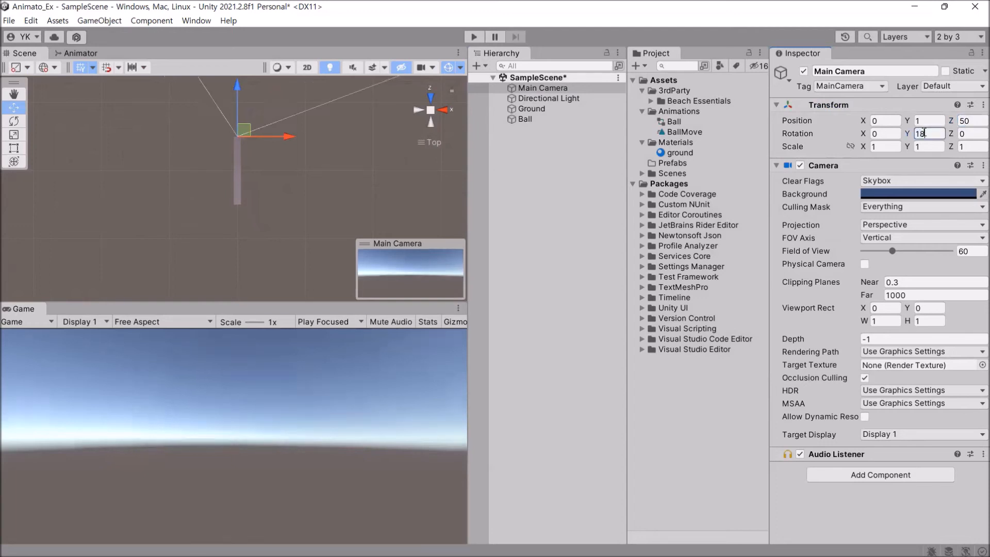
{"action": "type", "text": "0"}
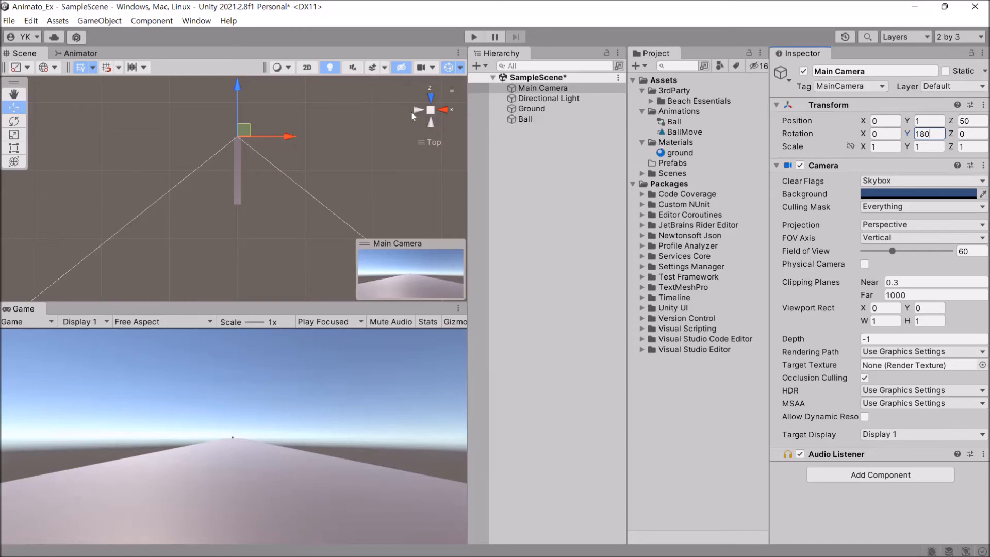
{"action": "left_click", "coordinate": [474, 37]}
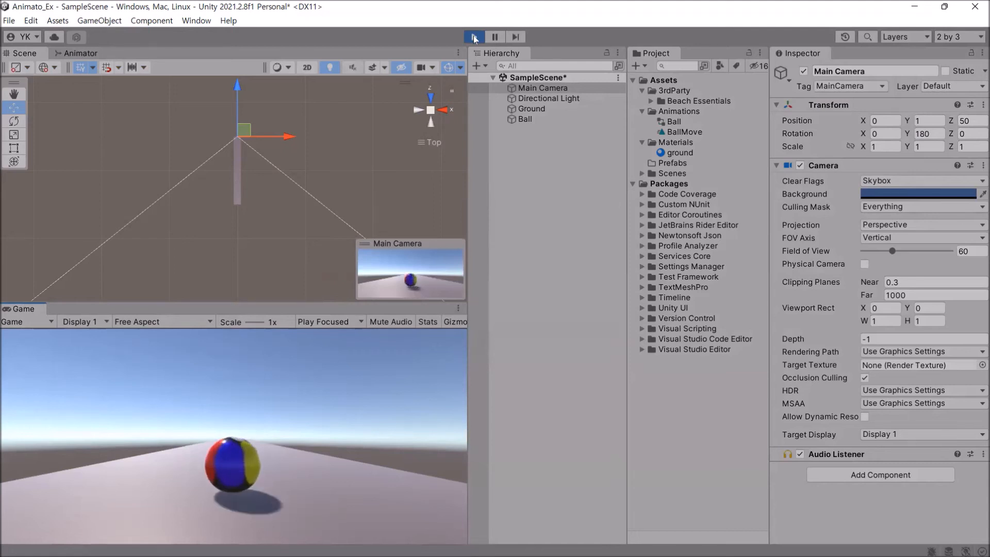
{"action": "left_click", "coordinate": [474, 37]}
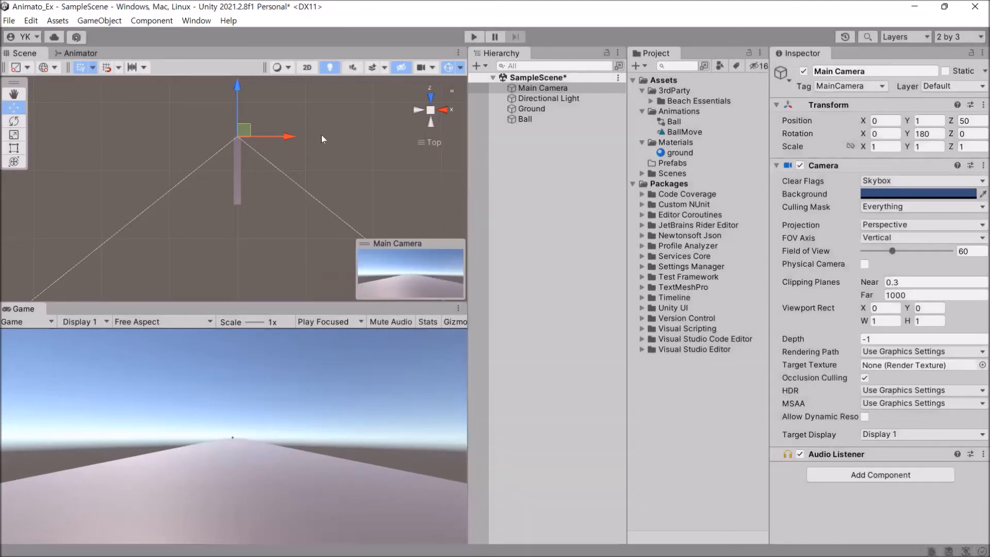
Adjust the Main Camera's Z position to 51 and run the scene to check the ball's approach.
{"action": "left_click_drag", "start_coordinate": [238, 93], "coordinate": [238, 88]}
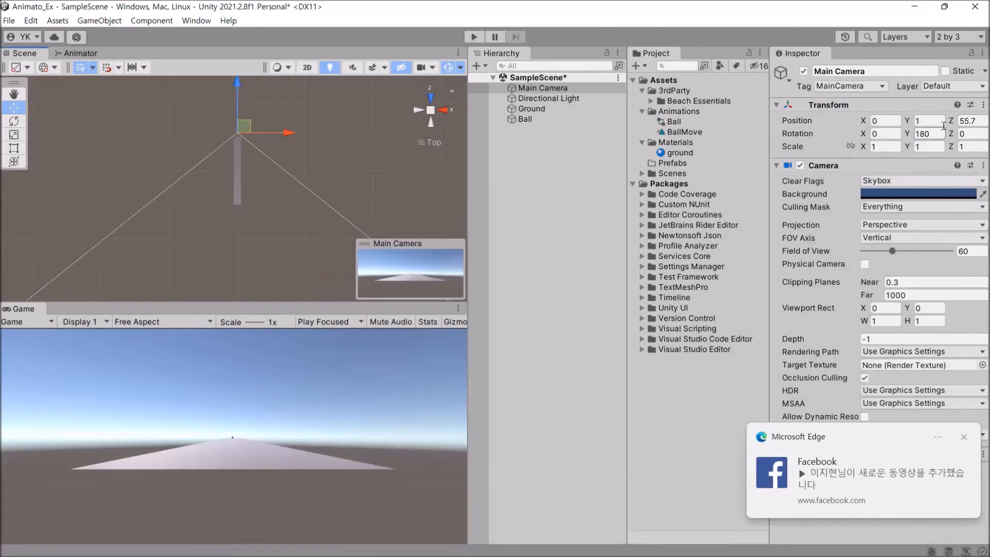
{"action": "left_click", "coordinate": [971, 121]}
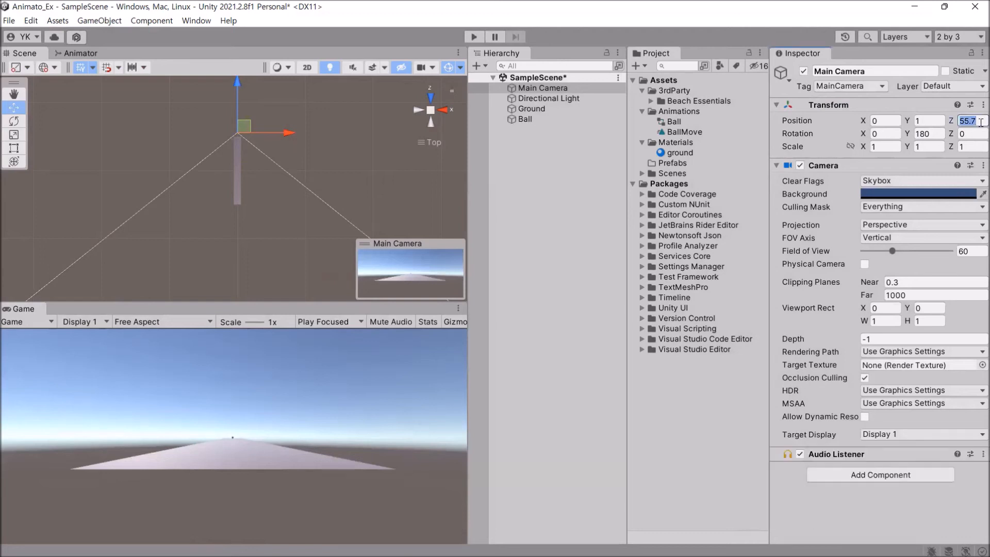
{"action": "type", "text": "53"}
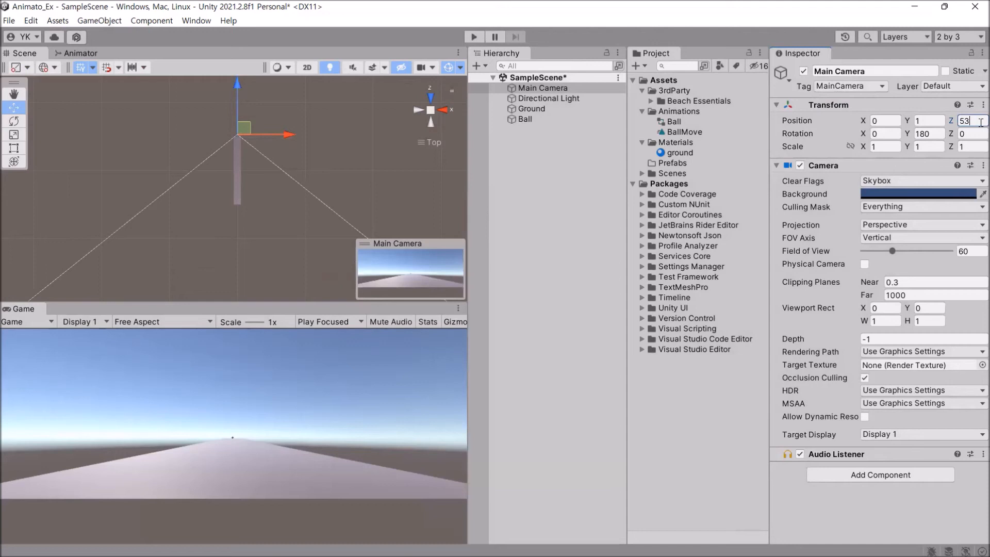
{"action": "key", "text": "BackSpace"}
{"action": "type", "text": "1"}
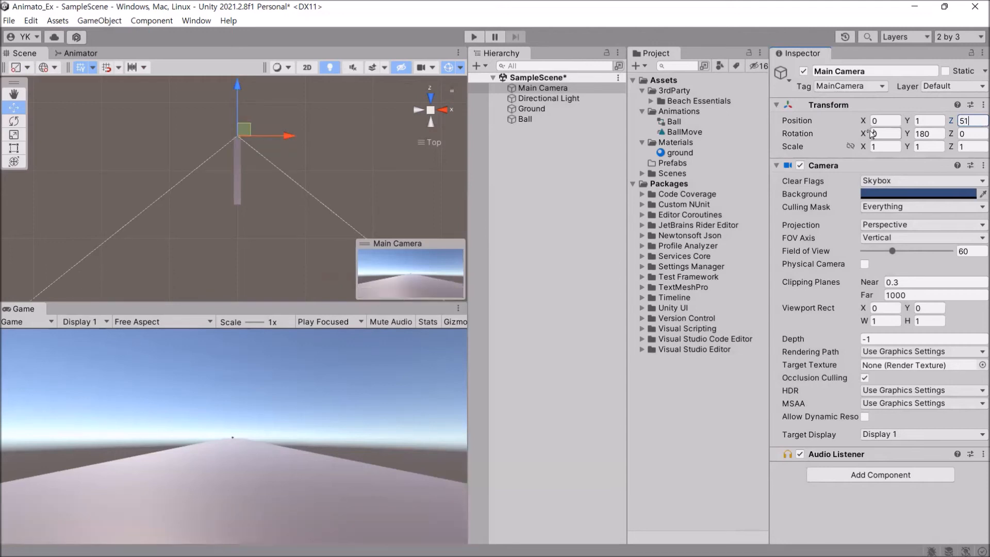
{"action": "left_click", "coordinate": [471, 37]}
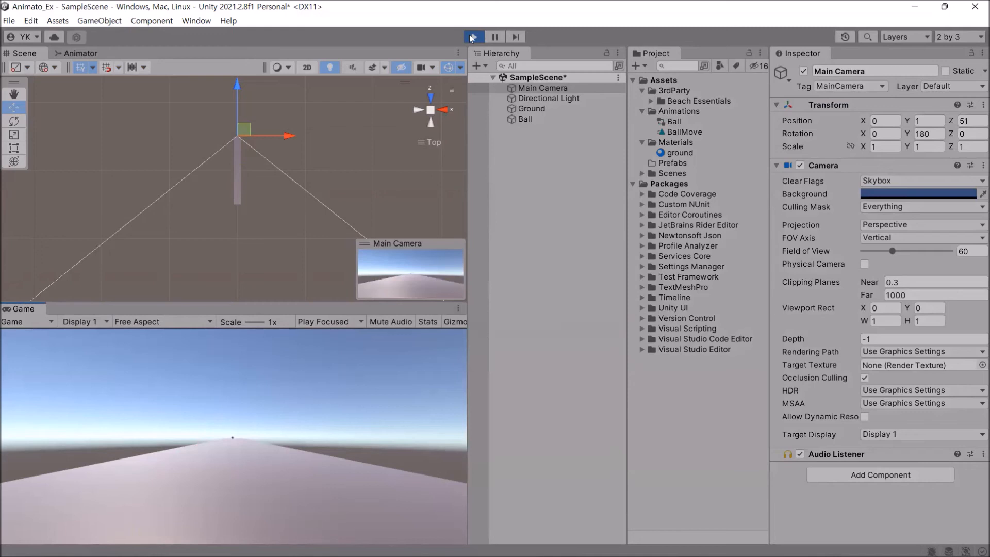
{"action": "left_click", "coordinate": [472, 37]}
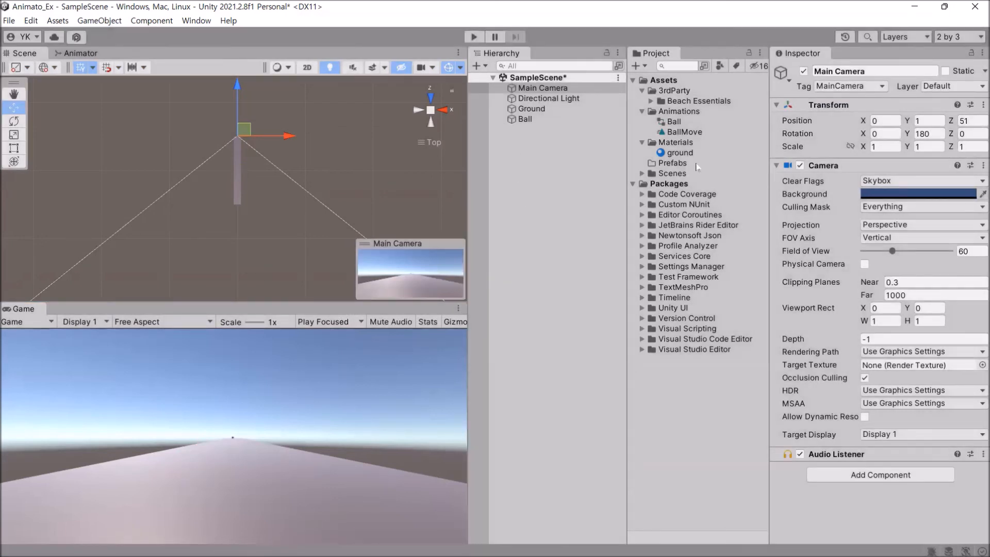
Disable Loop Time on the BallMove animation clip and test the ball's roll in Play mode.
{"action": "left_click", "coordinate": [677, 133]}
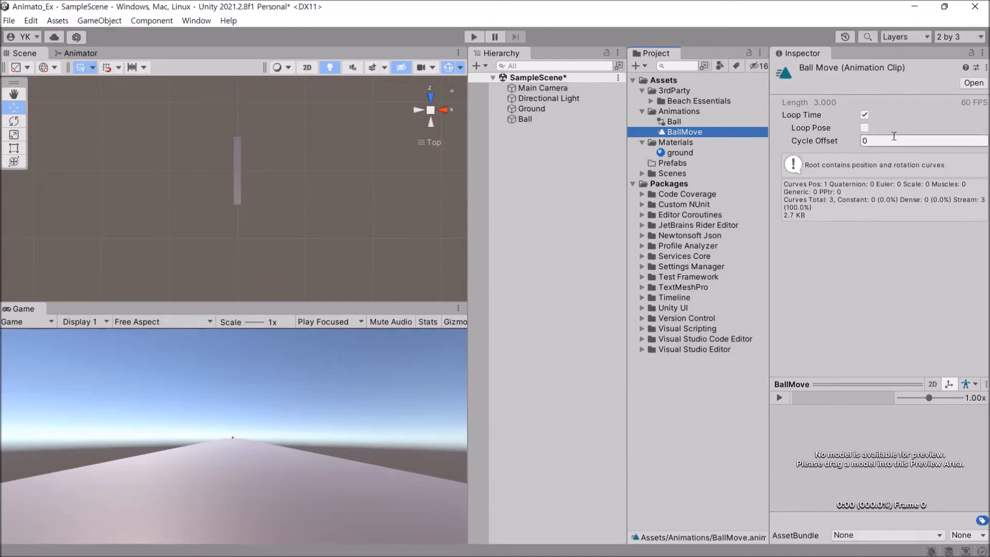
{"action": "left_click", "coordinate": [863, 115]}
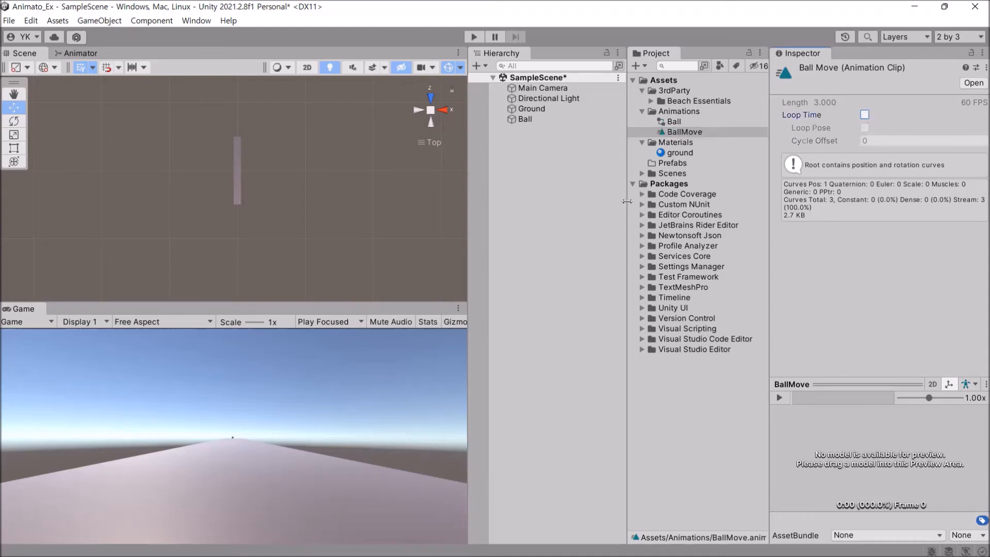
{"action": "left_click", "coordinate": [473, 36]}
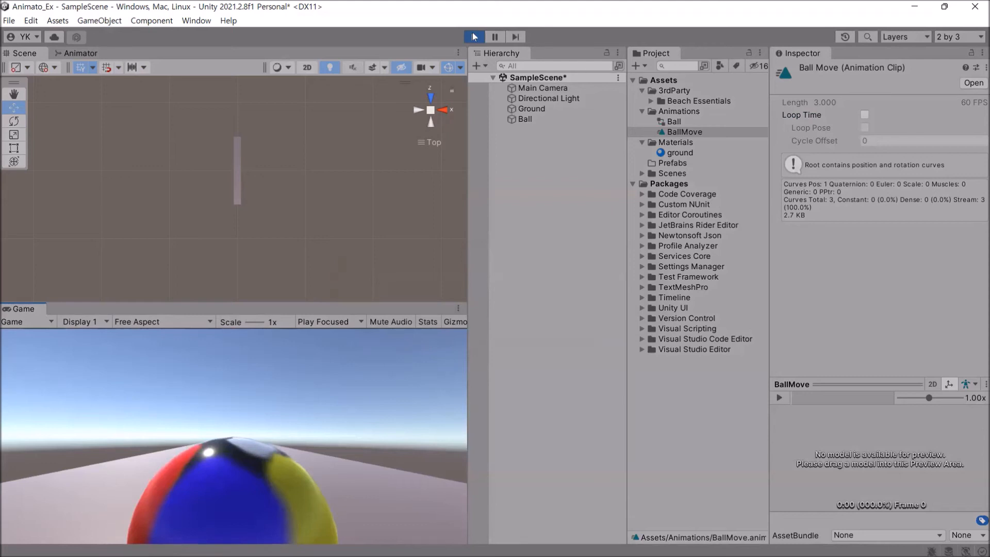
{"action": "left_click", "coordinate": [474, 36]}
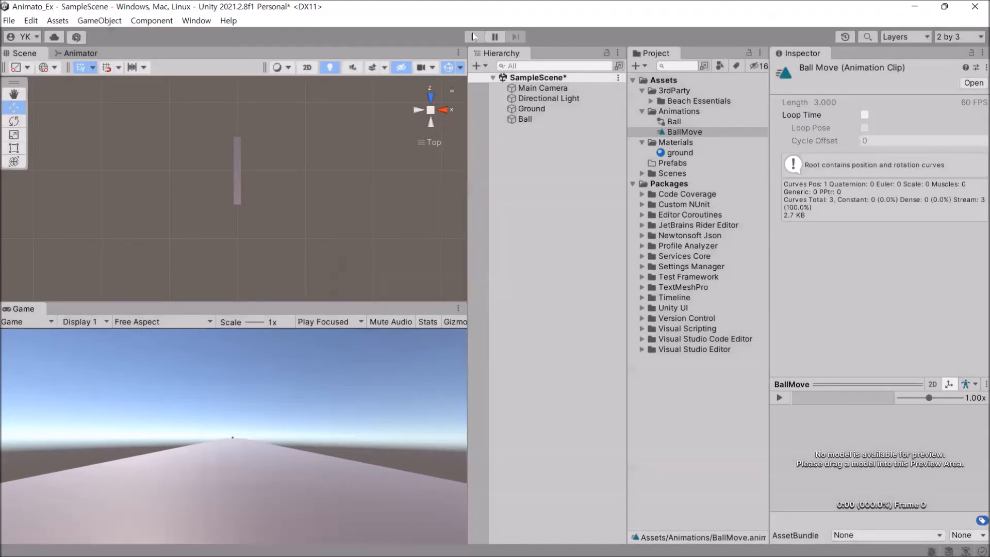
Frame the Ball in the Scene view and open its BallMove clip in the Animation window.
{"action": "left_click", "coordinate": [526, 119]}
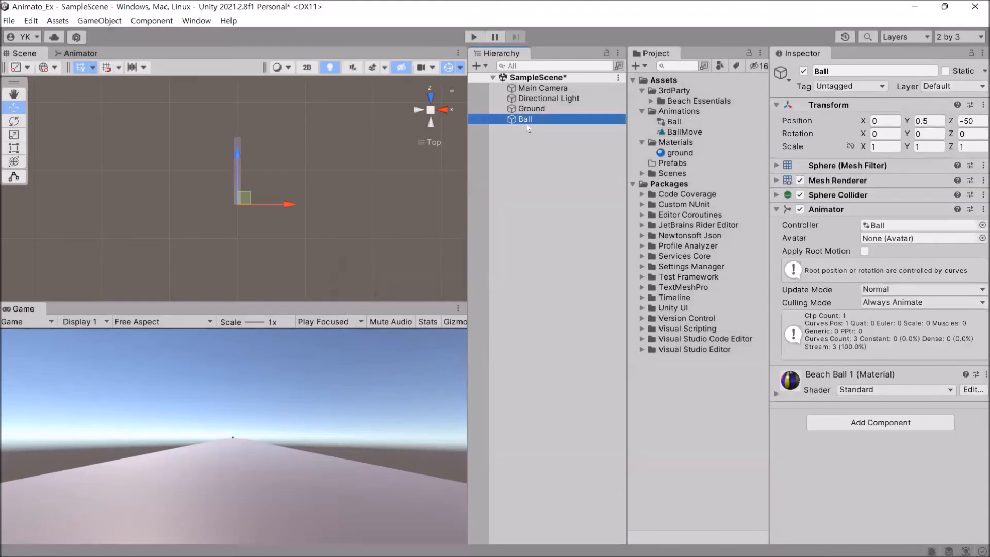
{"action": "double_click", "coordinate": [526, 119]}
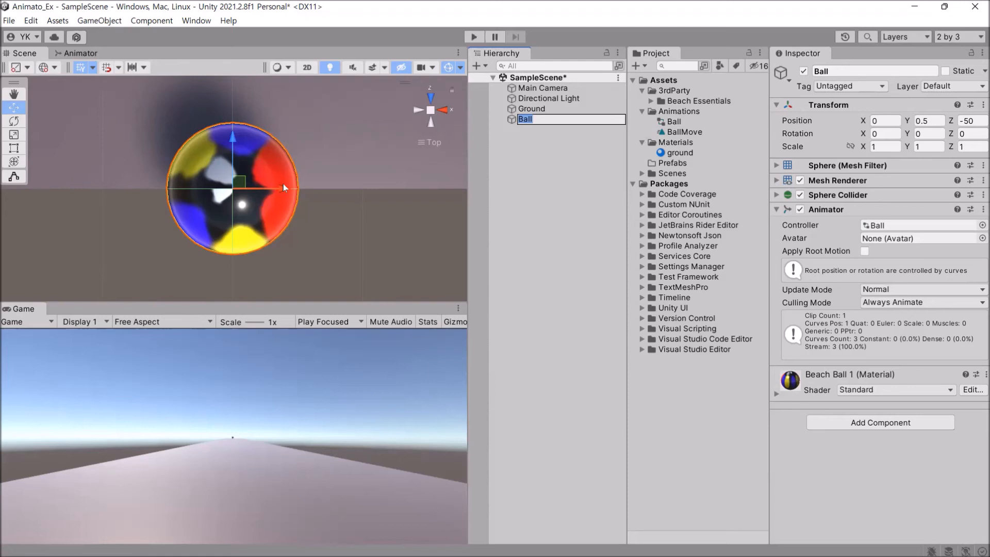
{"action": "left_click", "coordinate": [512, 190]}
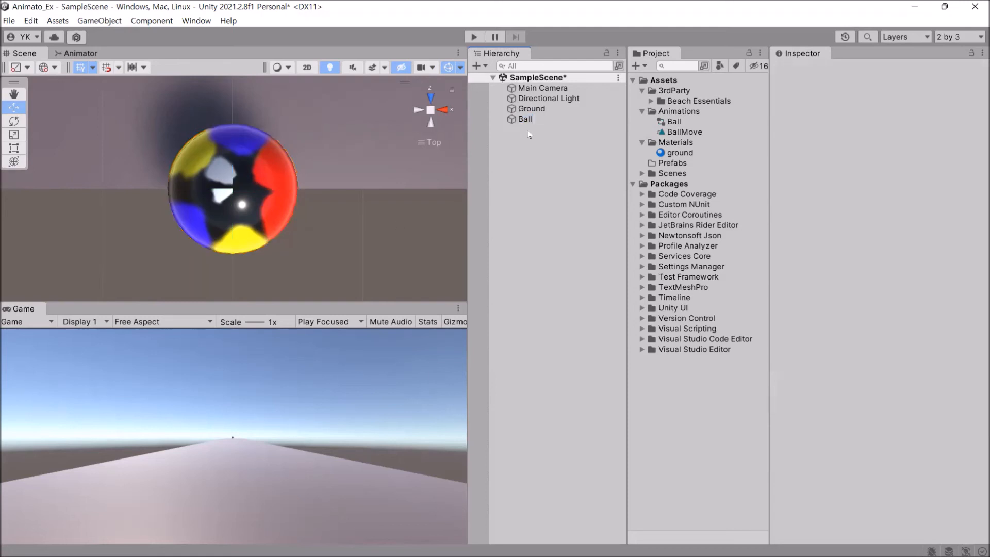
{"action": "left_click", "coordinate": [524, 120]}
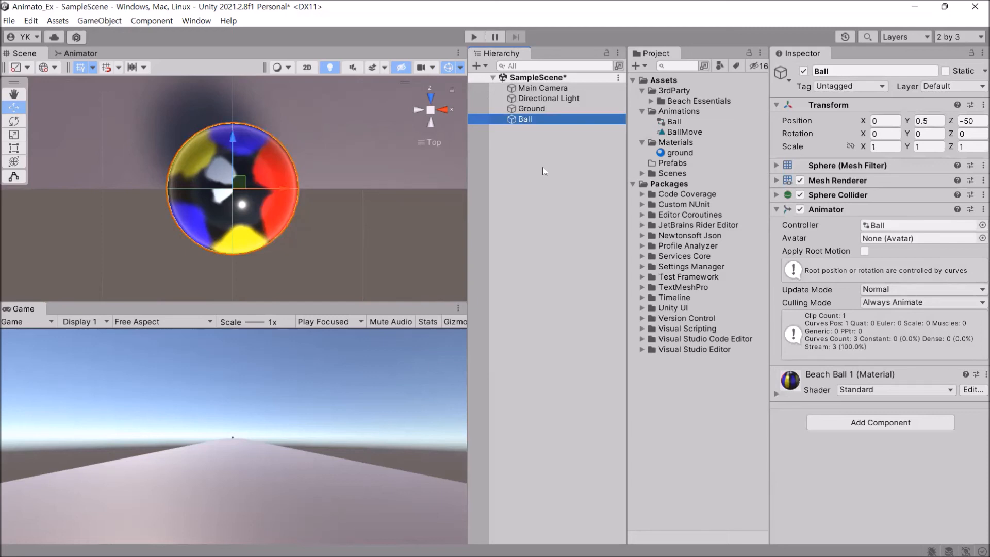
{"action": "key", "text": "ctrl+6"}
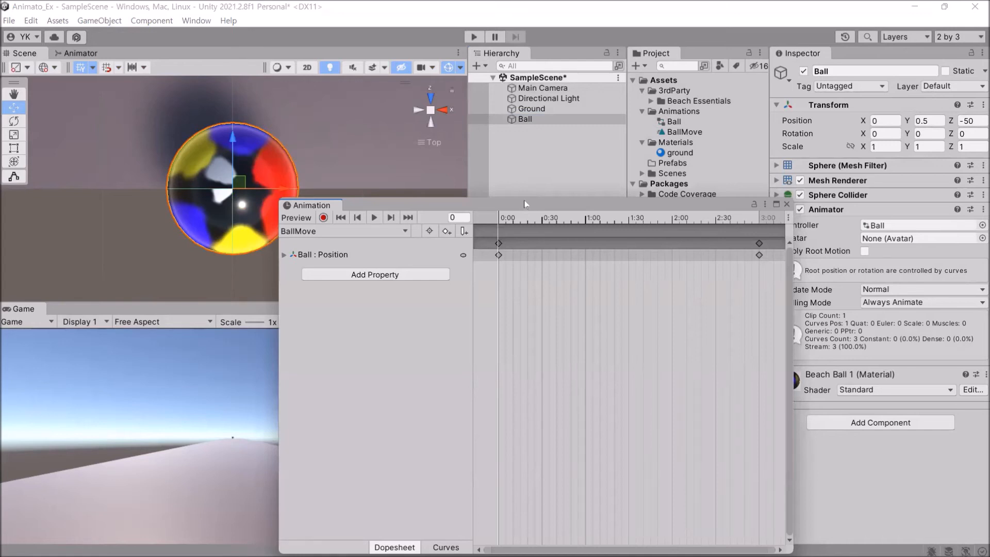
Reposition and widen the Animation window alongside a narrower Inspector, and enable keyframe recording for the BallMove clip.
{"action": "left_click_drag", "start_coordinate": [524, 200], "coordinate": [494, 120]}
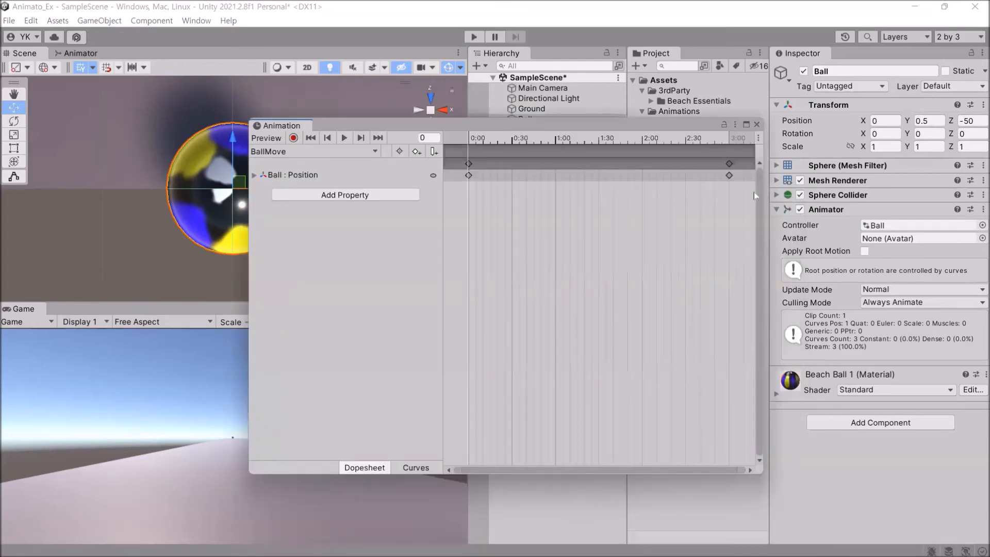
{"action": "left_click_drag", "start_coordinate": [769, 201], "coordinate": [858, 204]}
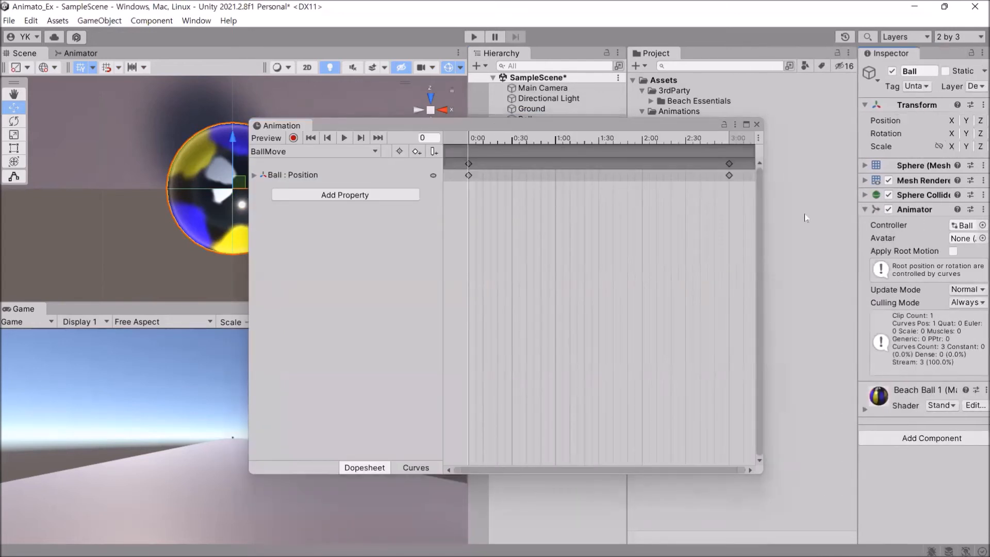
{"action": "left_click_drag", "start_coordinate": [764, 207], "coordinate": [859, 207]}
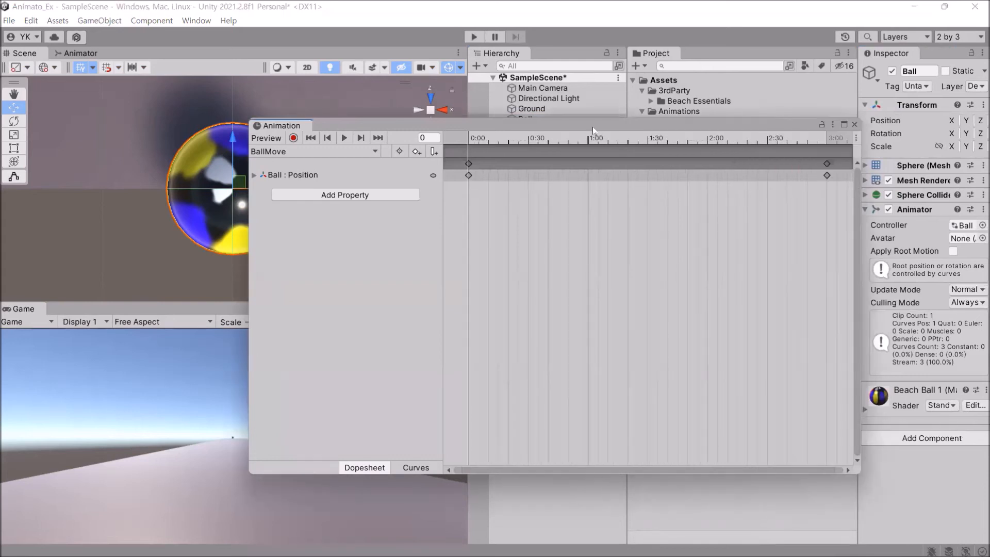
{"action": "left_click_drag", "start_coordinate": [361, 125], "coordinate": [282, 159]}
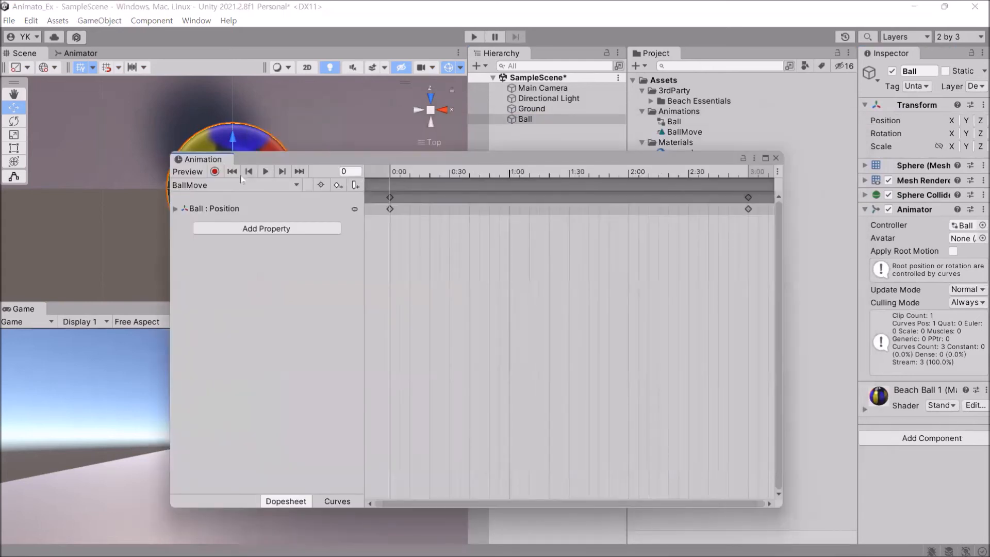
{"action": "left_click", "coordinate": [214, 172]}
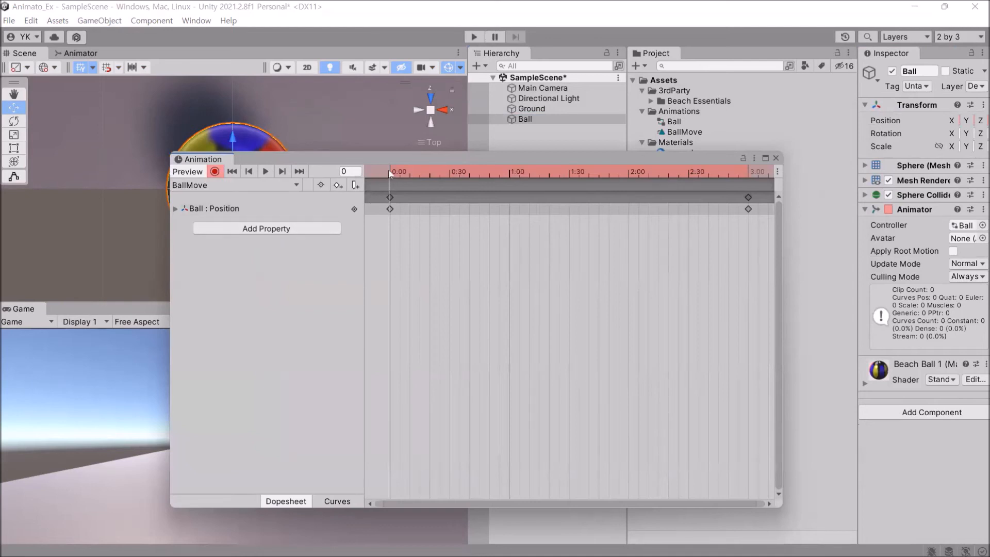
Expand the Ball's Position property in the BallMove clip and set the playhead to frame 180.
{"action": "mouse_move", "coordinate": [388, 169]}
{"action": "left_mouse_down"}
{"action": "mouse_move", "coordinate": [750, 166]}
{"action": "mouse_move", "coordinate": [387, 178]}
{"action": "mouse_move", "coordinate": [528, 169]}
{"action": "mouse_move", "coordinate": [647, 178]}
{"action": "mouse_move", "coordinate": [750, 164]}
{"action": "mouse_move", "coordinate": [396, 179]}
{"action": "left_mouse_up"}
{"action": "left_click", "coordinate": [354, 172]}
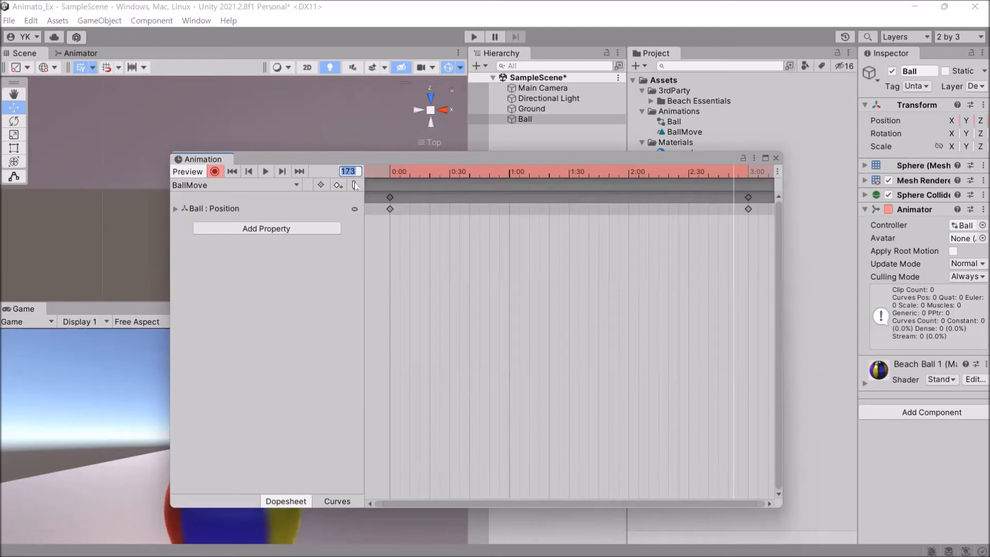
{"action": "type", "text": "160"}
{"action": "left_click", "coordinate": [175, 208]}
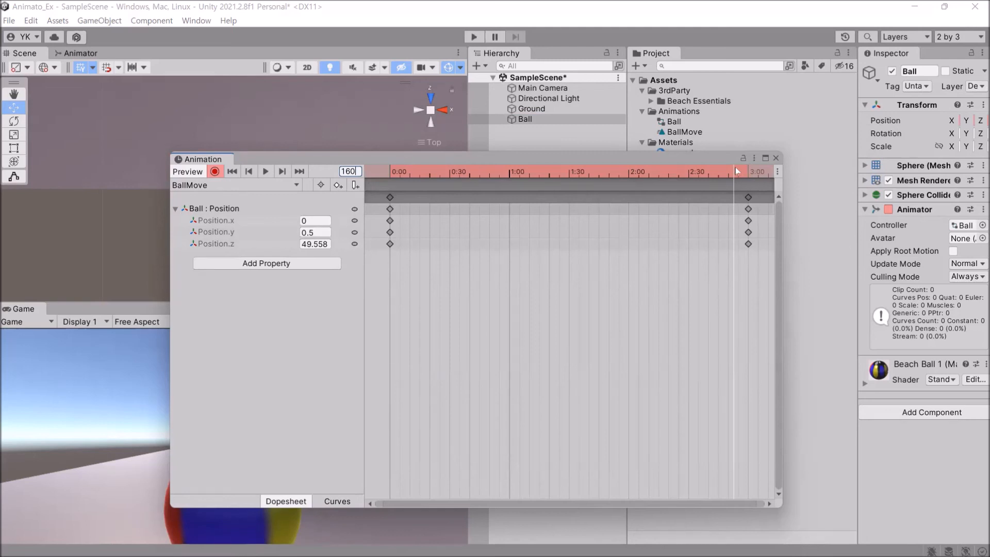
{"action": "left_click_drag", "start_coordinate": [736, 173], "coordinate": [747, 166]}
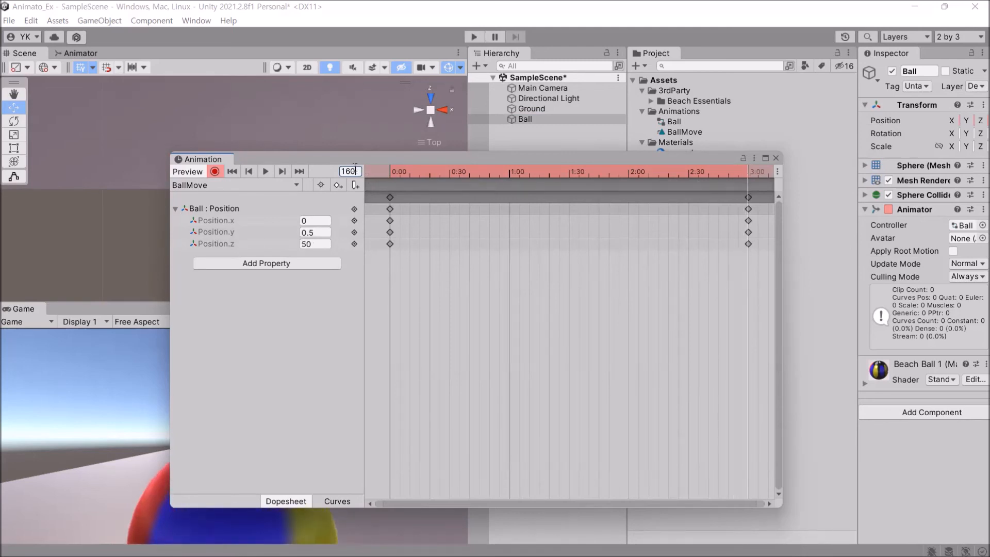
{"action": "key", "text": "BackSpace"}
{"action": "key", "text": "BackSpace"}
{"action": "key", "text": "BackSpace"}
{"action": "type", "text": "180"}
Add the Transform Rotation property to the BallMove clip and set Rotation.x to 360 at frame 180.
{"action": "left_click", "coordinate": [270, 264]}
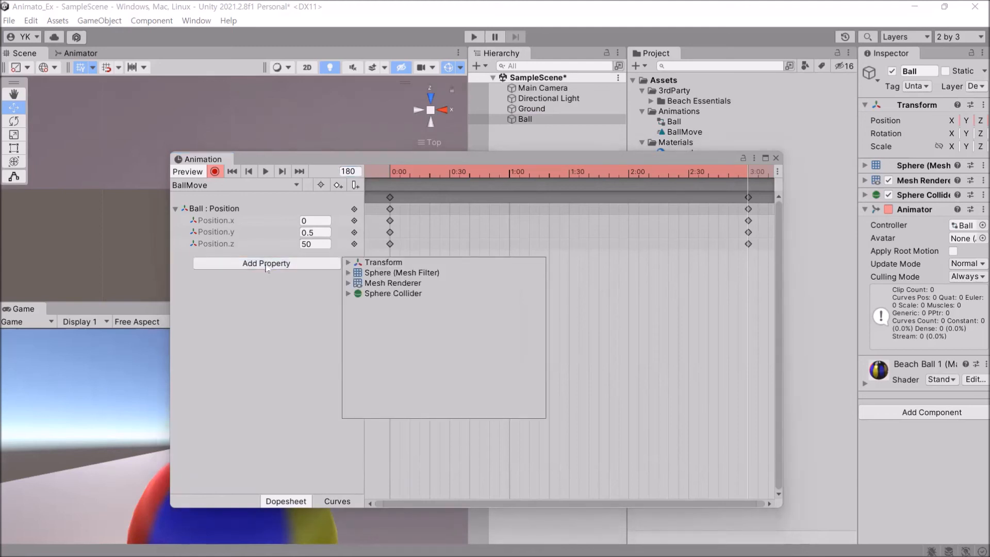
{"action": "left_click", "coordinate": [348, 263]}
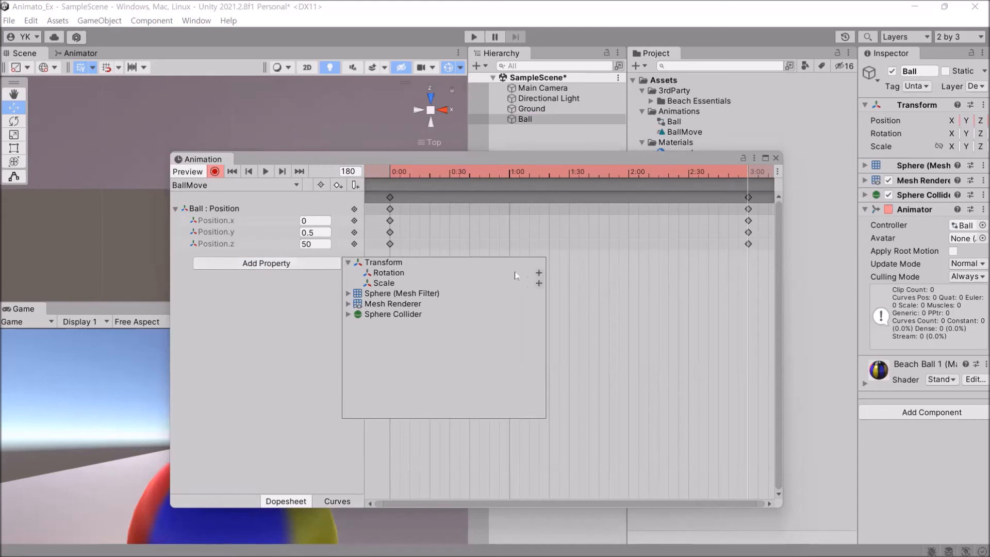
{"action": "left_click", "coordinate": [539, 273]}
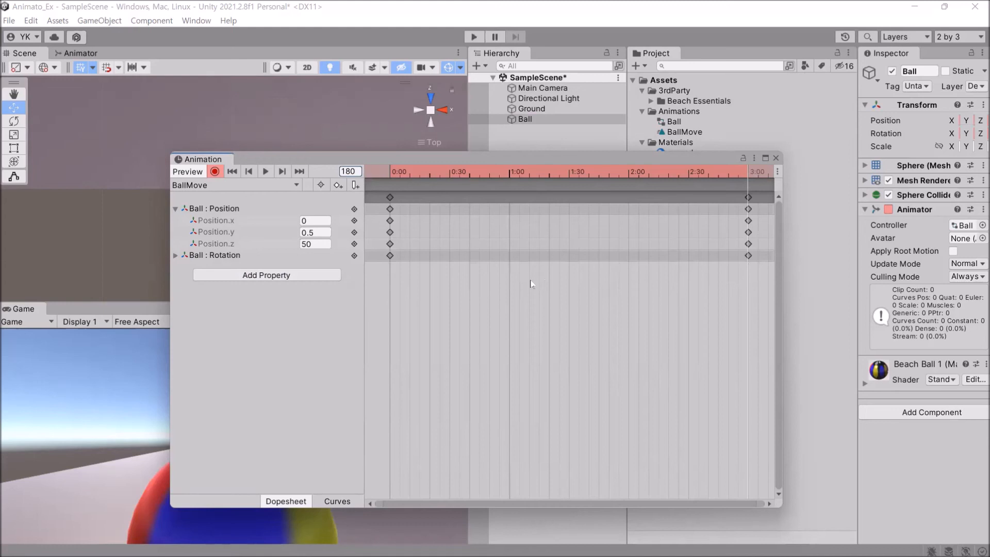
{"action": "left_click", "coordinate": [175, 256]}
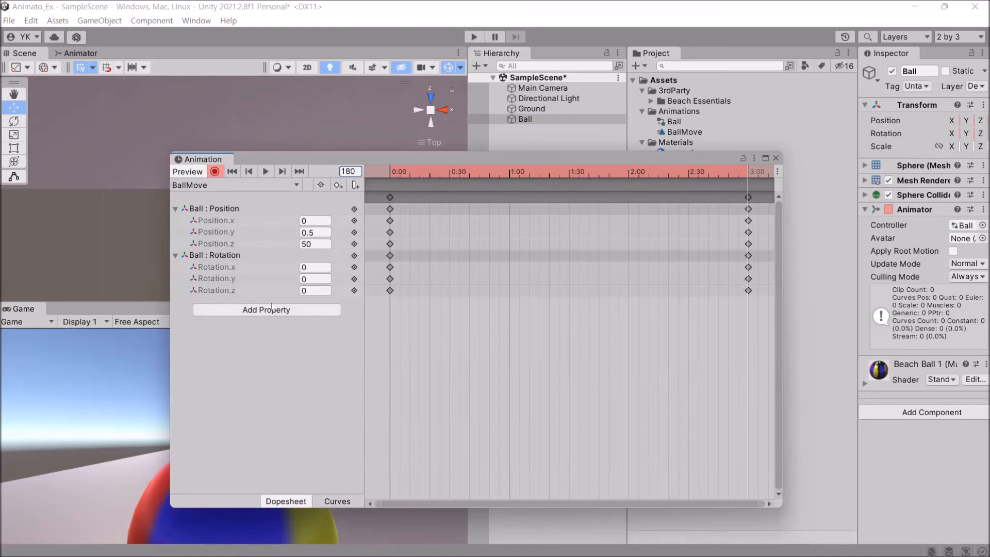
{"action": "left_click", "coordinate": [310, 268]}
{"action": "double_click", "coordinate": [310, 268]}
{"action": "type", "text": "360"}
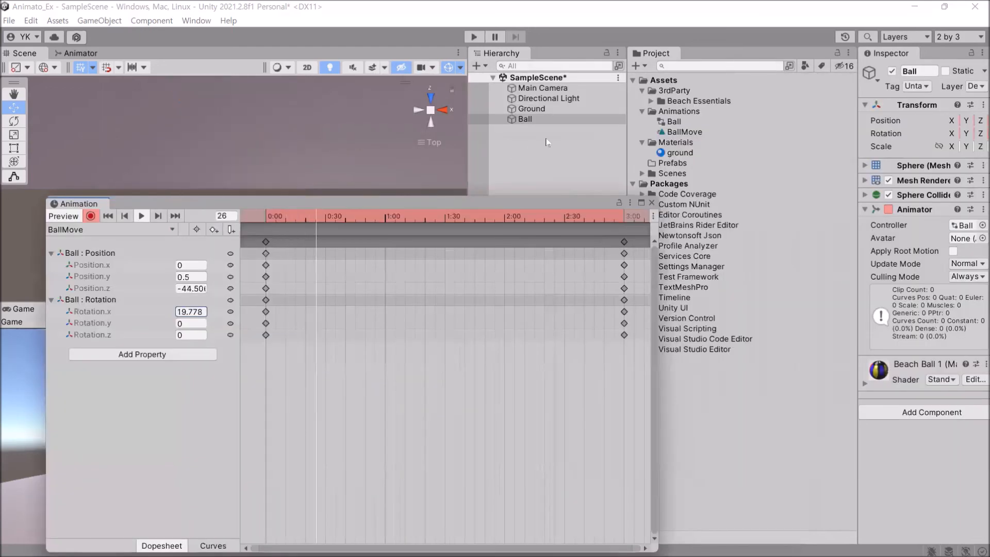
Check how the Ball's Transform values change across the BallMove timeline preview, and close the Animation window.
{"action": "left_click", "coordinate": [866, 105]}
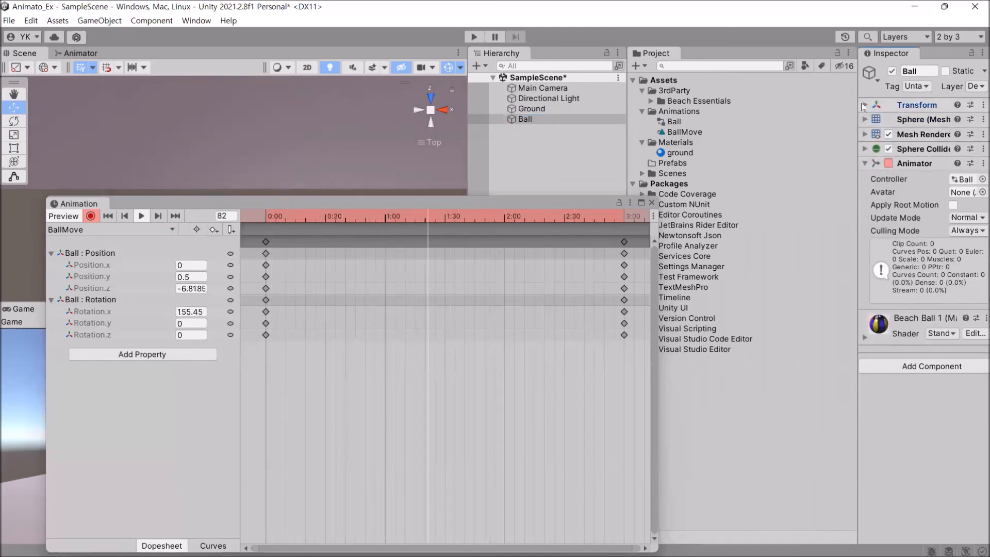
{"action": "left_click", "coordinate": [871, 110]}
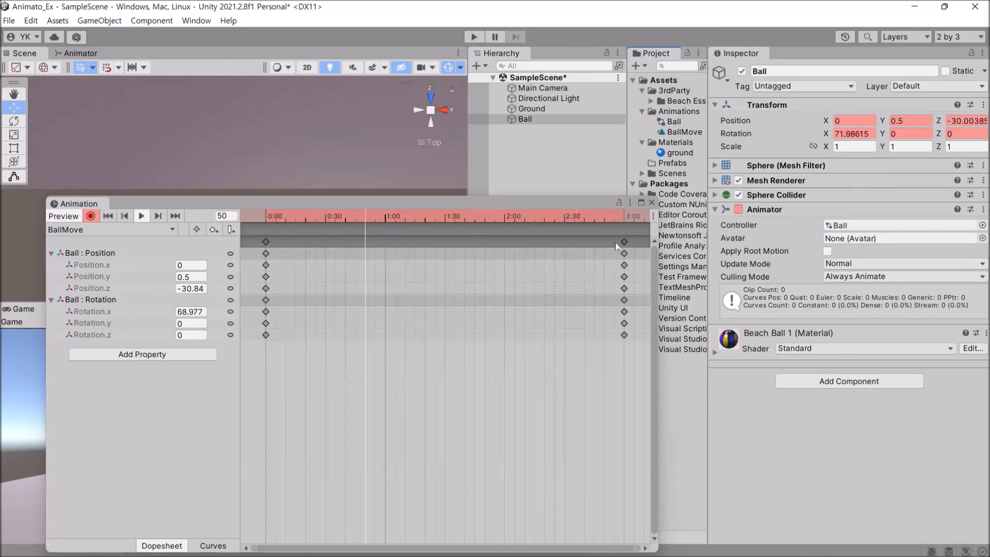
{"action": "left_click", "coordinate": [443, 217]}
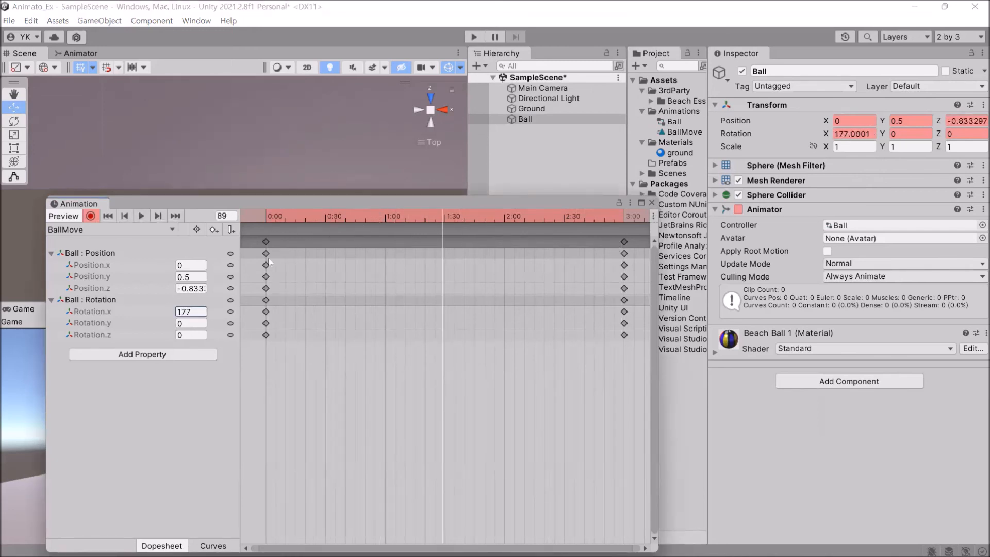
{"action": "left_click", "coordinate": [652, 203]}
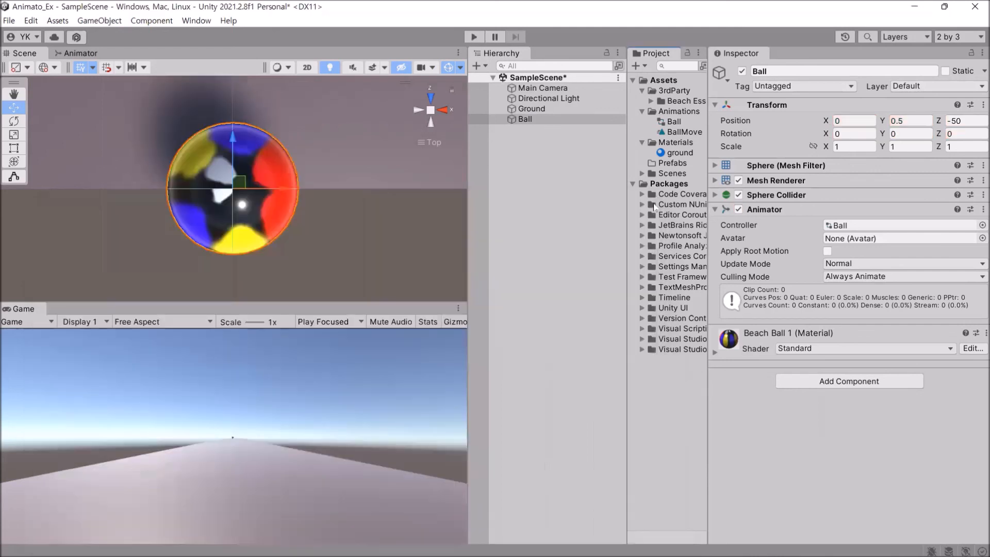
Create a 3D cube named Box in the scene and apply the Beach Essentials Chrome material to it.
{"action": "left_click", "coordinate": [523, 130]}
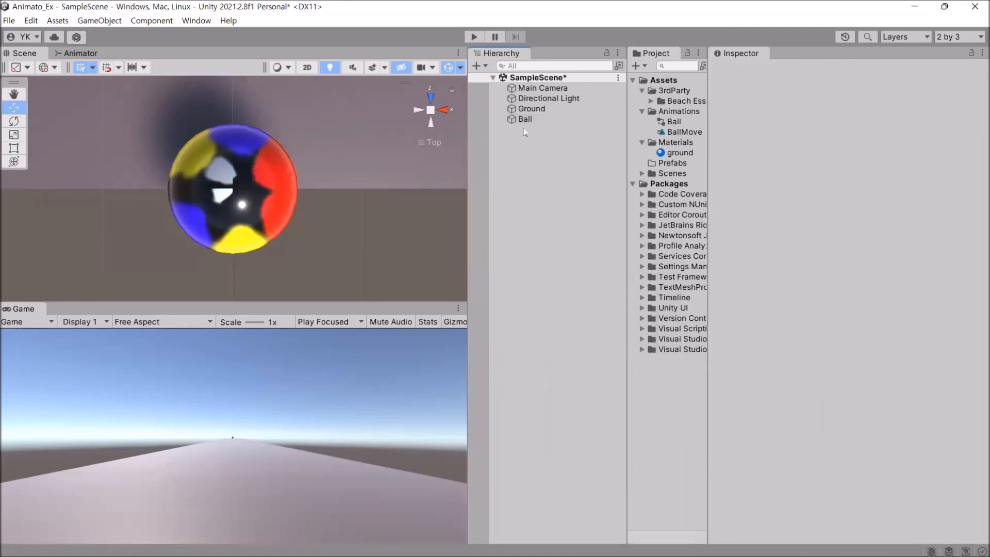
{"action": "right_click", "coordinate": [524, 131]}
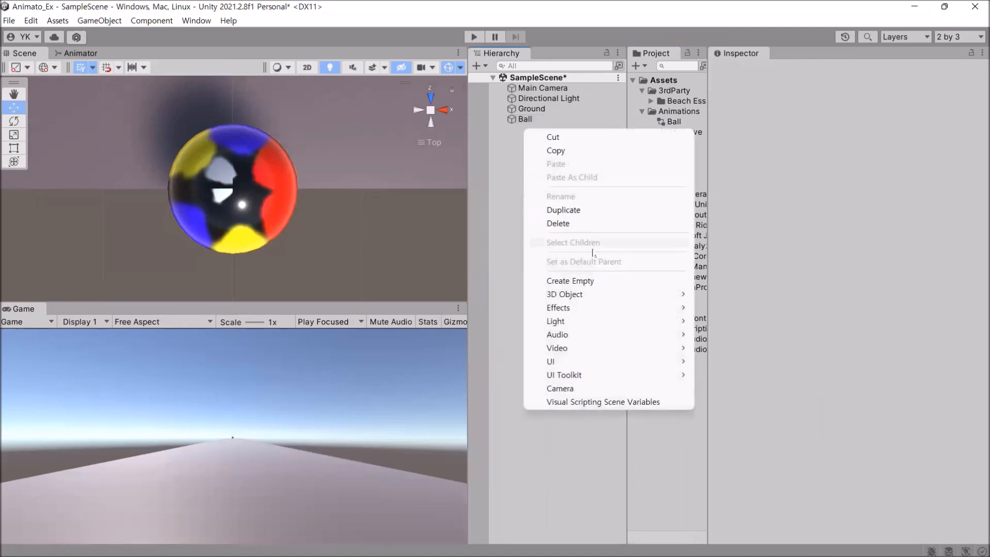
{"action": "mouse_move", "coordinate": [595, 295]}
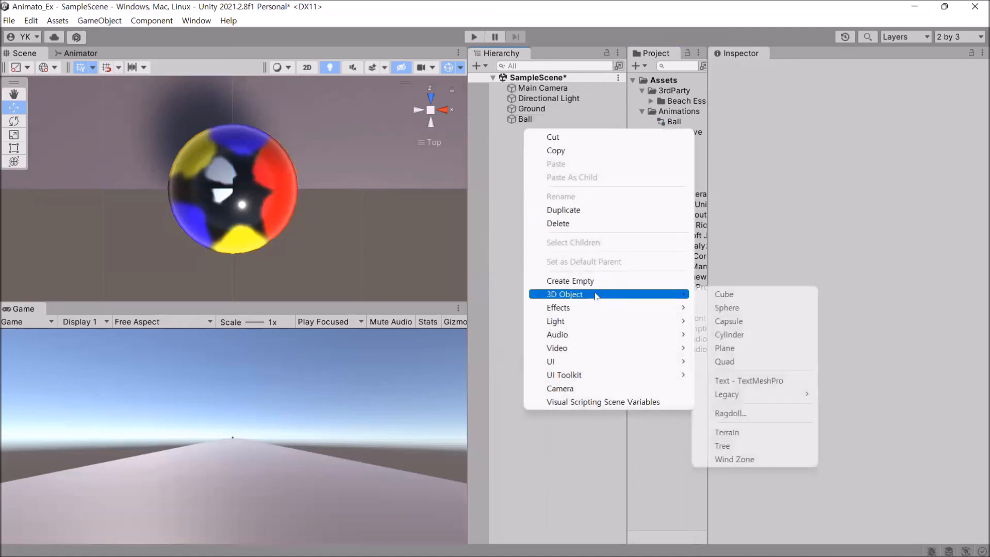
{"action": "left_click", "coordinate": [722, 295]}
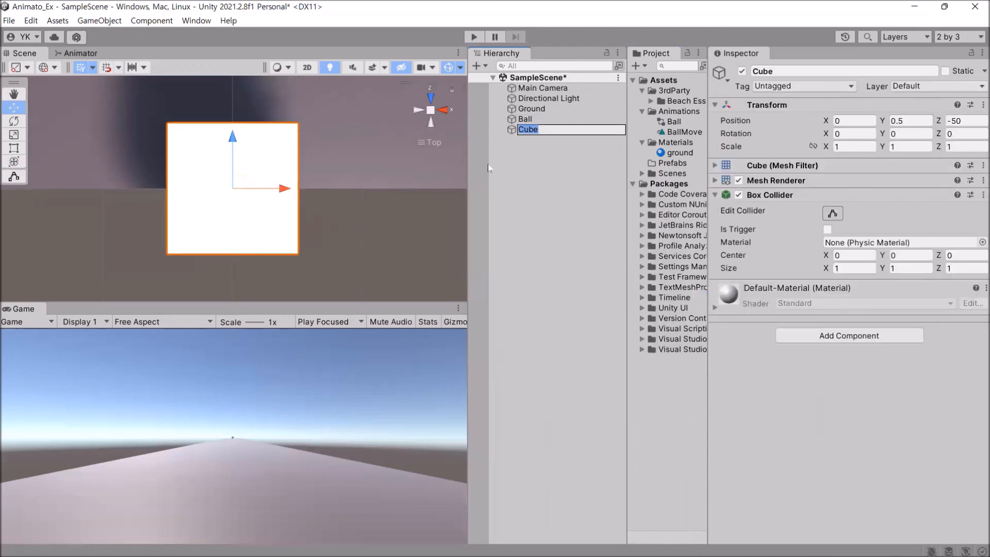
{"action": "left_click", "coordinate": [784, 70]}
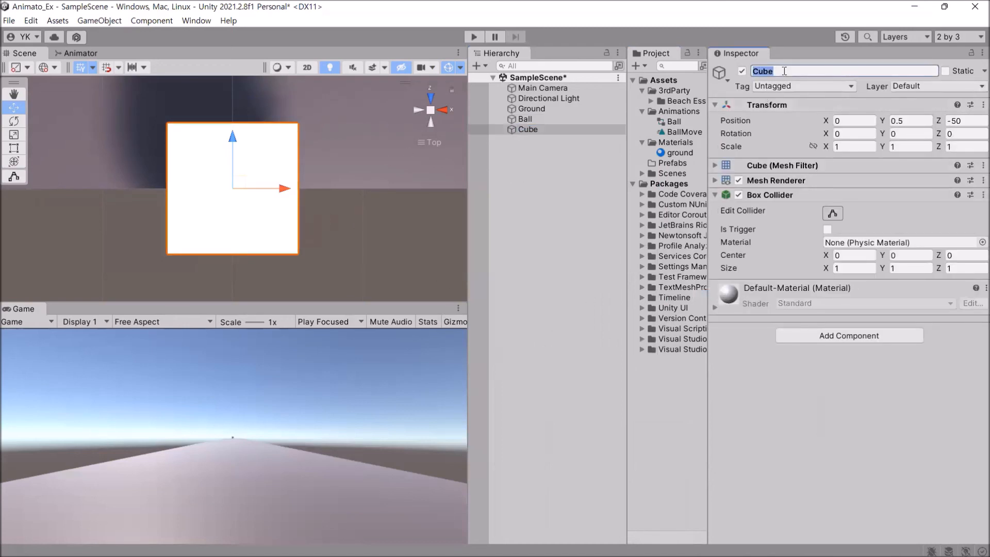
{"action": "type", "text": "Box"}
{"action": "key", "text": "Return"}
{"action": "left_click", "coordinate": [651, 102]}
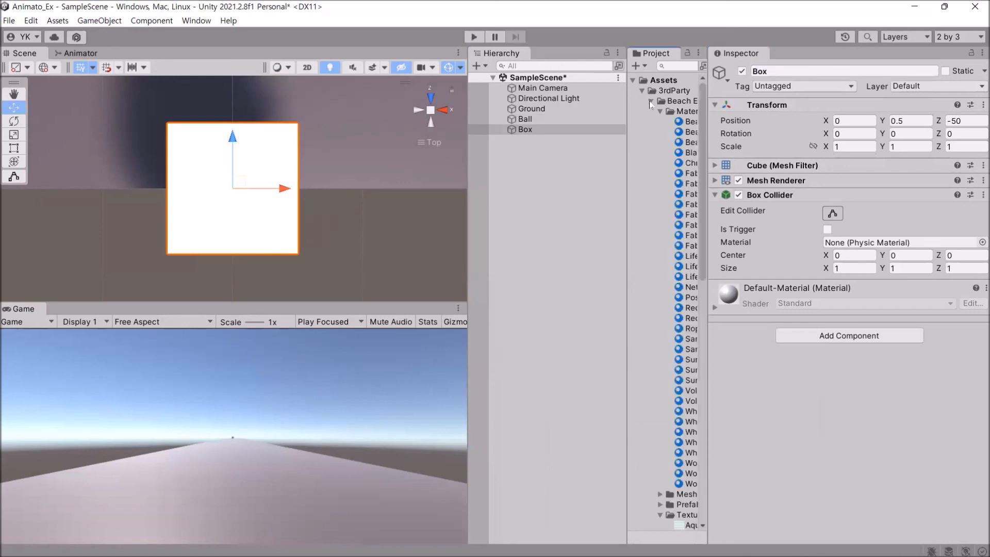
{"action": "left_click_drag", "start_coordinate": [688, 161], "coordinate": [259, 194]}
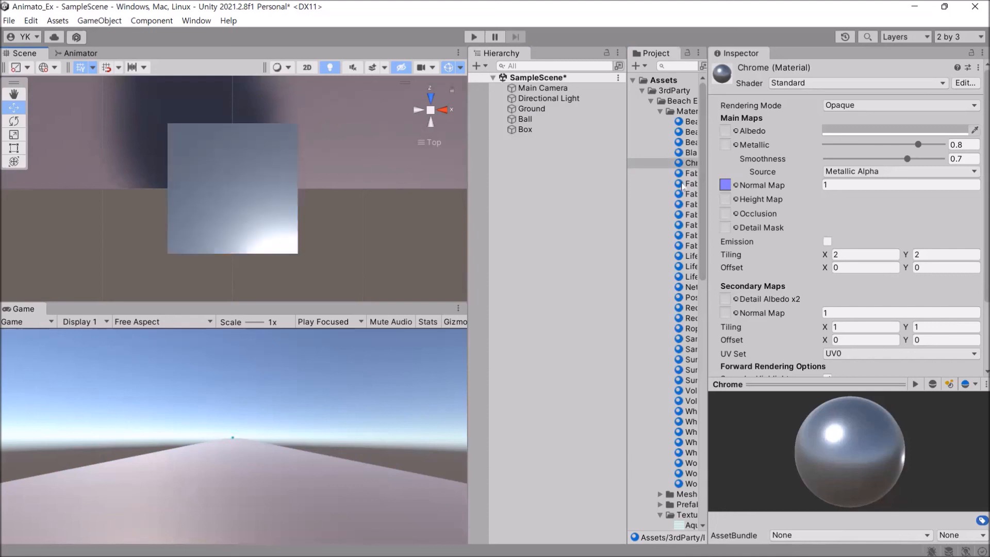
Add an Animator component to the Box and assign the Ball animator controller to it.
{"action": "left_click", "coordinate": [532, 127]}
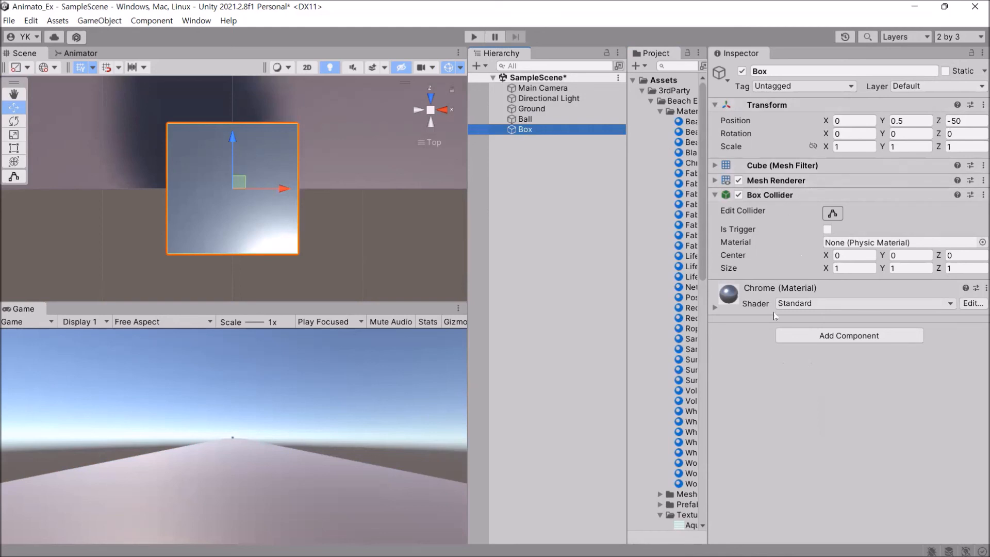
{"action": "left_click", "coordinate": [839, 336]}
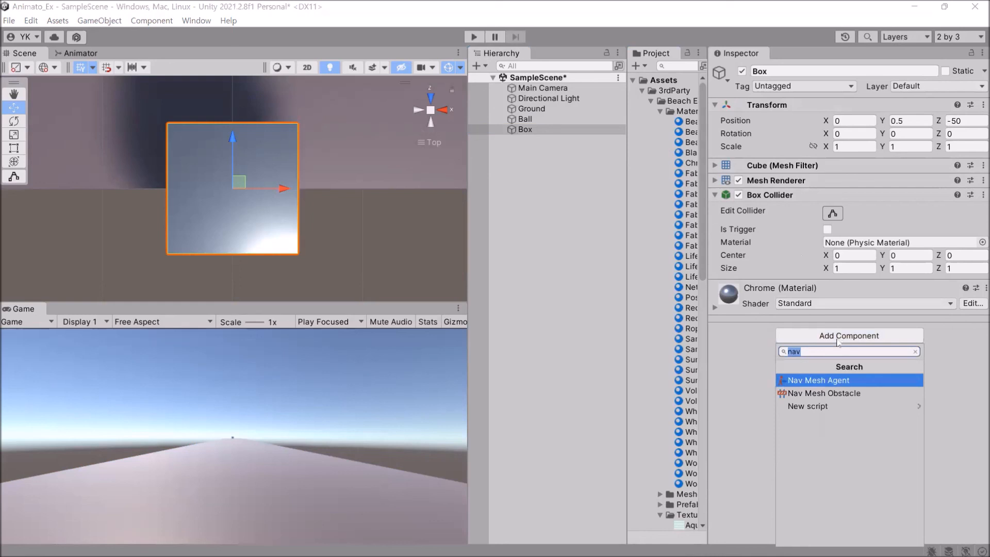
{"action": "type", "text": "ani"}
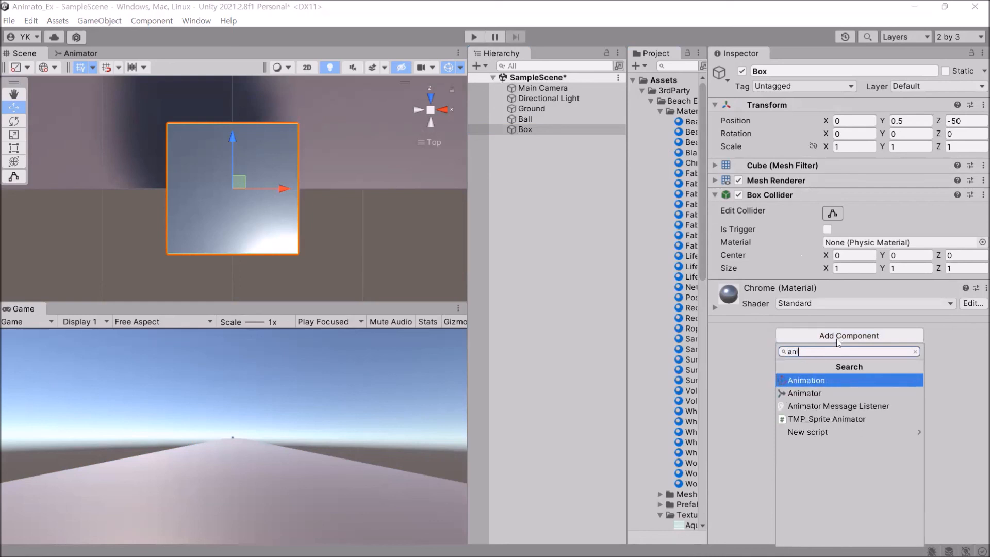
{"action": "left_click", "coordinate": [818, 397]}
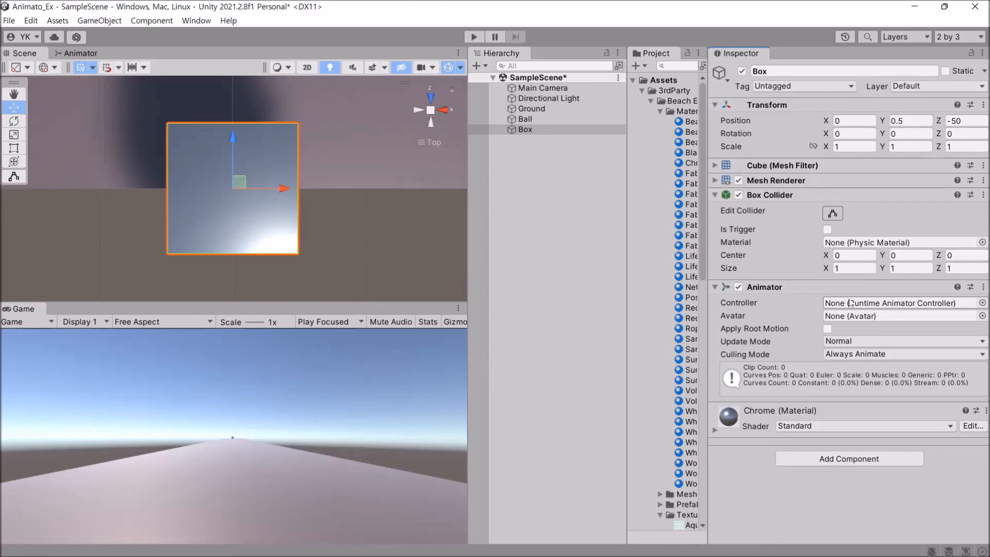
{"action": "left_click", "coordinate": [979, 303]}
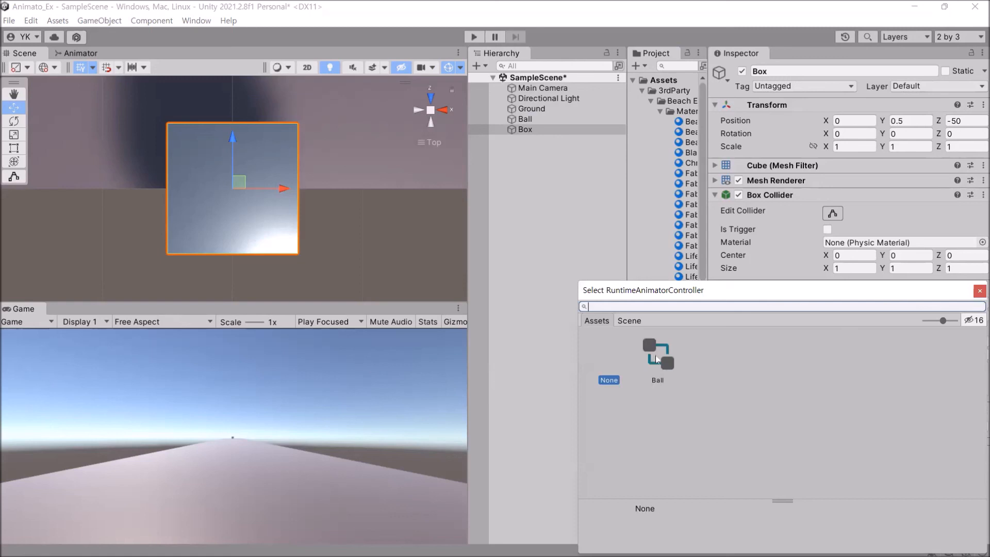
{"action": "double_click", "coordinate": [661, 360]}
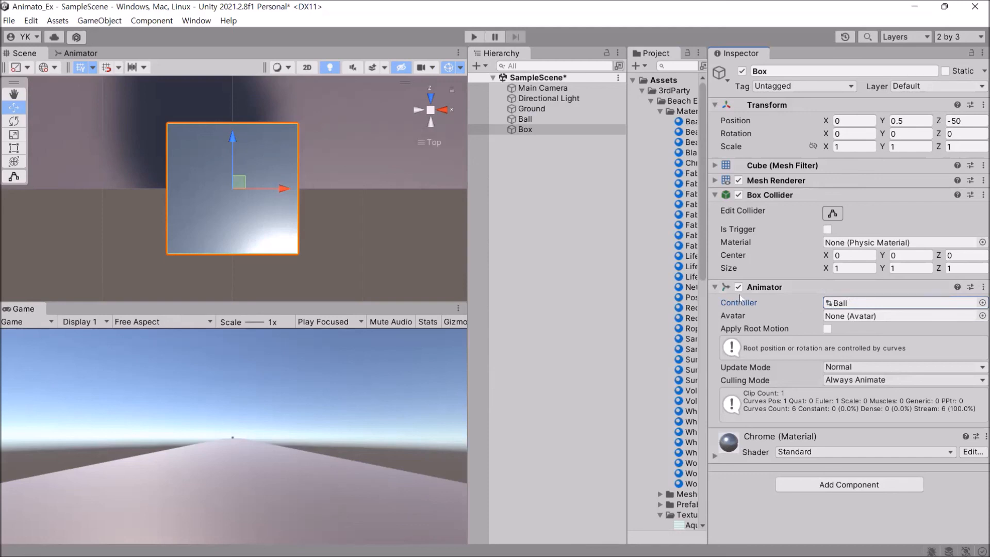
Deactivate the Ball object and test the Box's animation in Play mode.
{"action": "left_click", "coordinate": [534, 120]}
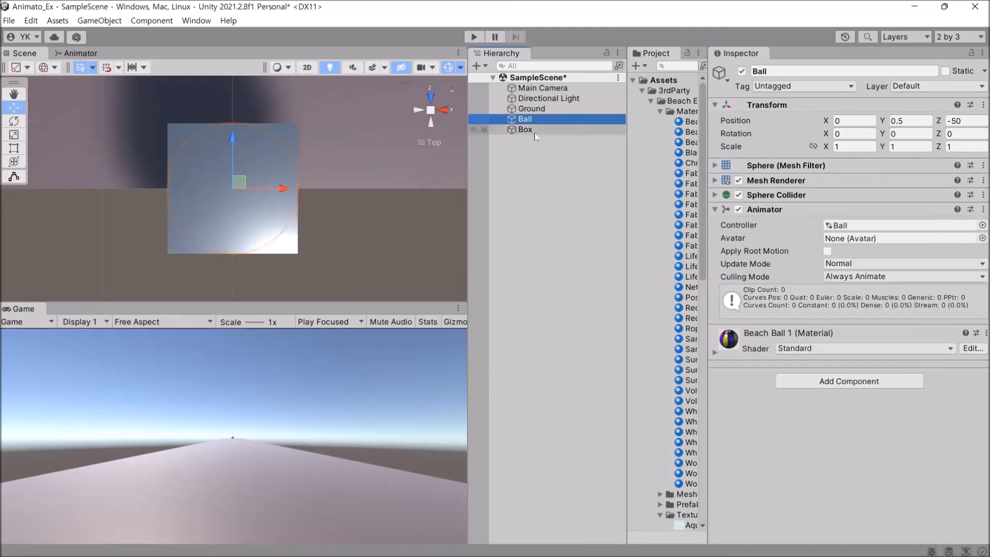
{"action": "left_click", "coordinate": [742, 71]}
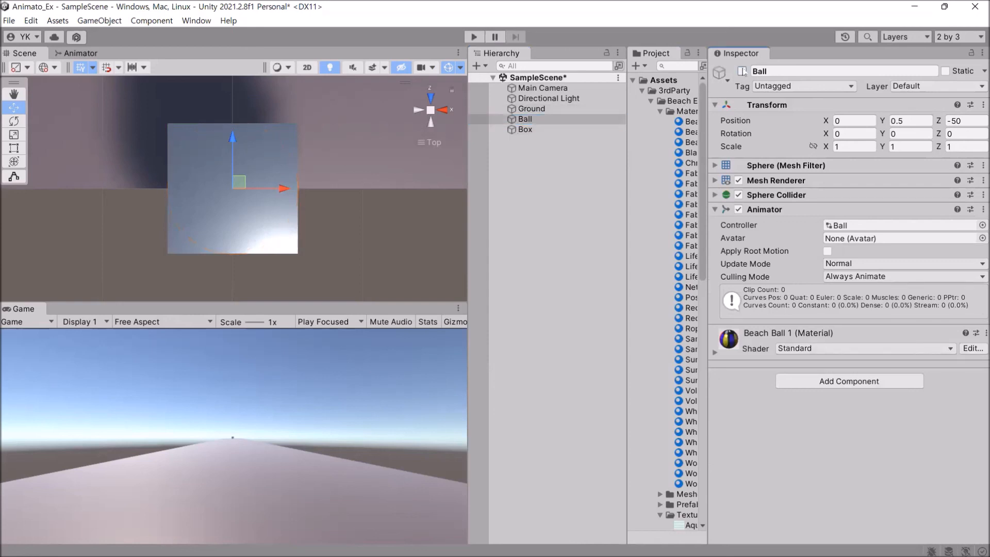
{"action": "left_click", "coordinate": [522, 130]}
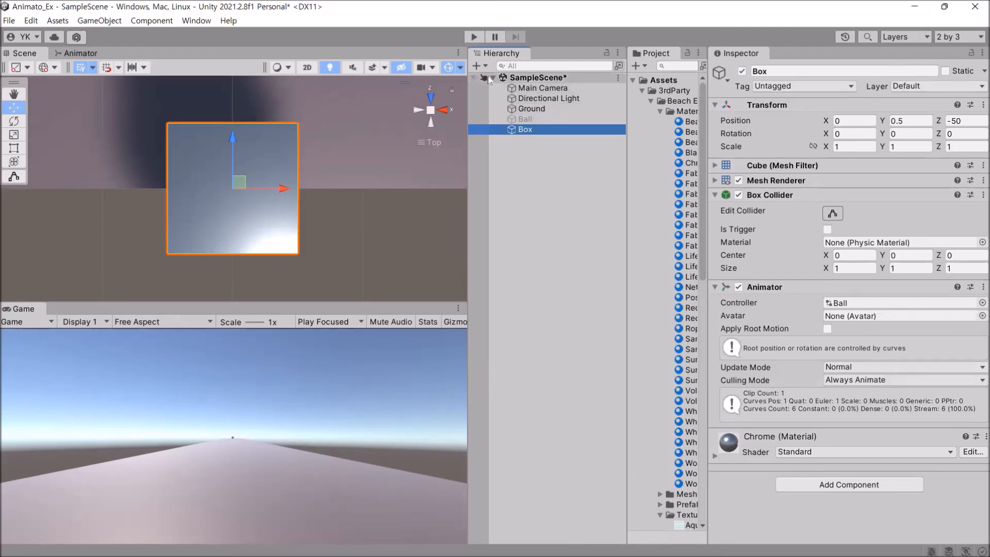
{"action": "left_click", "coordinate": [473, 37]}
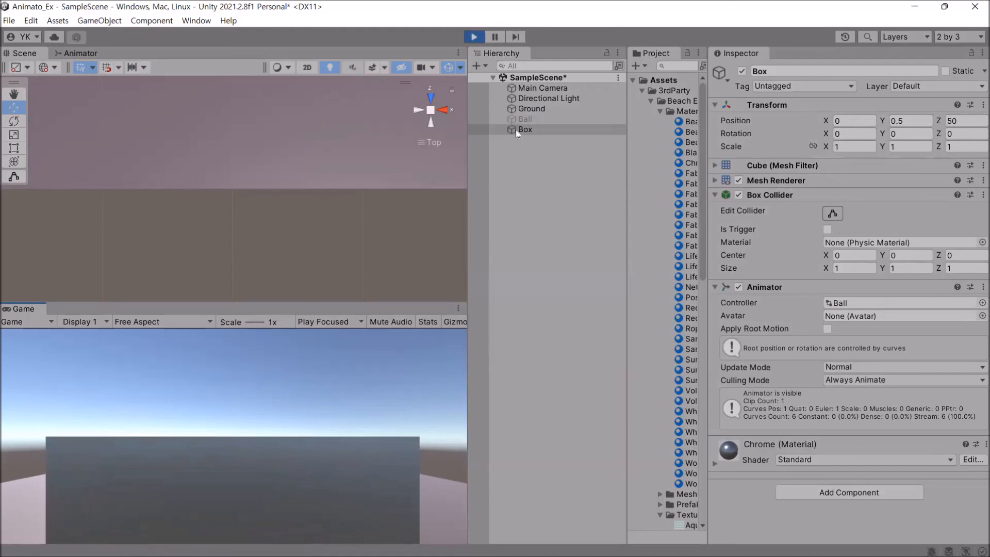
{"action": "key", "text": "ctrl+p"}
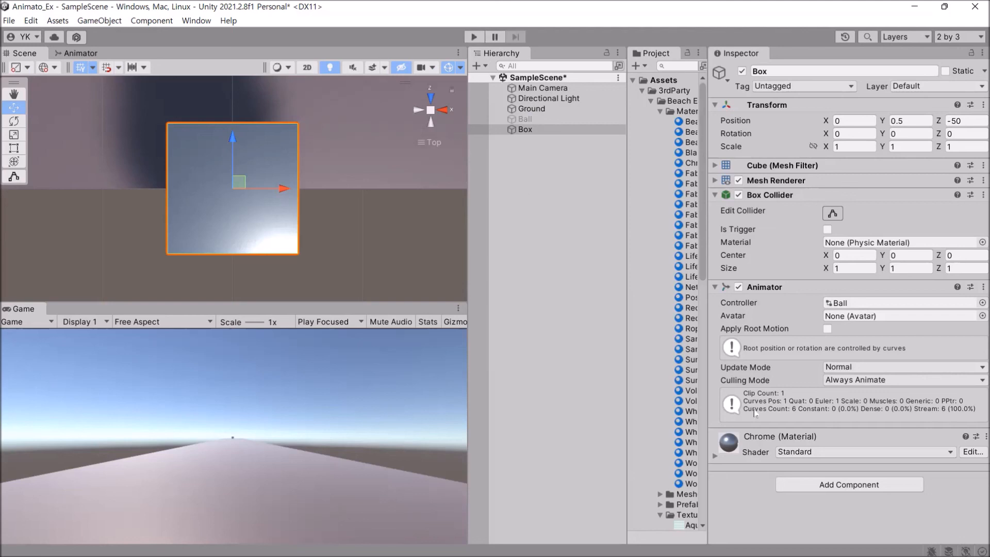
Switch to Unity_Editor 교육.pdf in Microsoft Edge and review the GameObject animating pages on creating animations, refining them with Dopesheet and Curves, and importing characters.
{"action": "mouse_move", "coordinate": [741, 556]}
{"action": "mouse_move", "coordinate": [552, 555]}
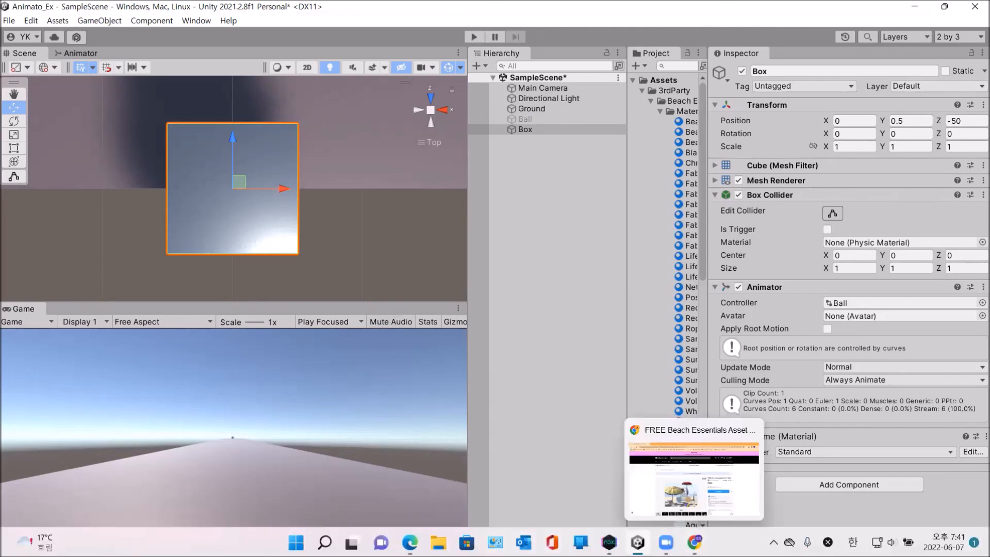
{"action": "mouse_move", "coordinate": [410, 541]}
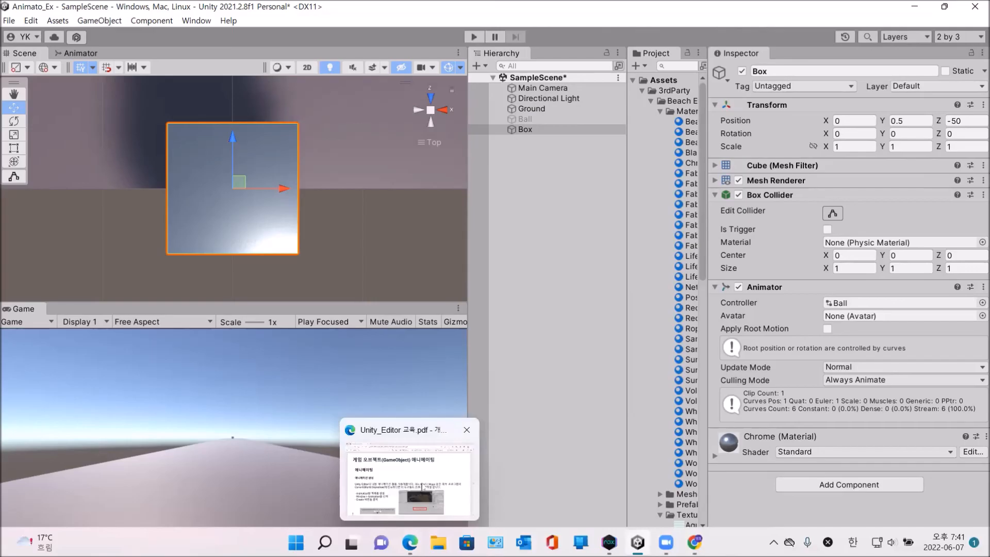
{"action": "left_click", "coordinate": [419, 491]}
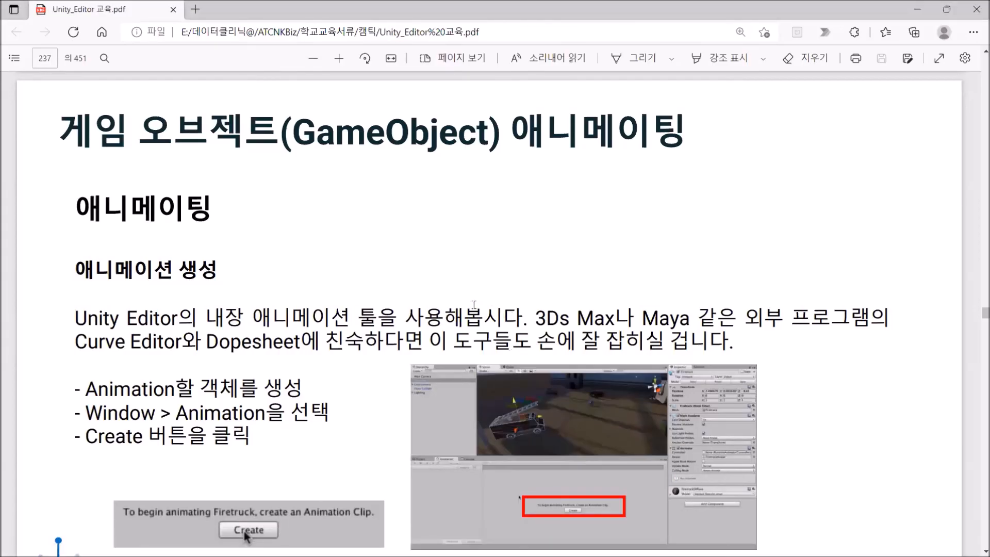
{"action": "scroll", "coordinate": [473, 304], "scroll_direction": "down", "scroll_amount": 7}
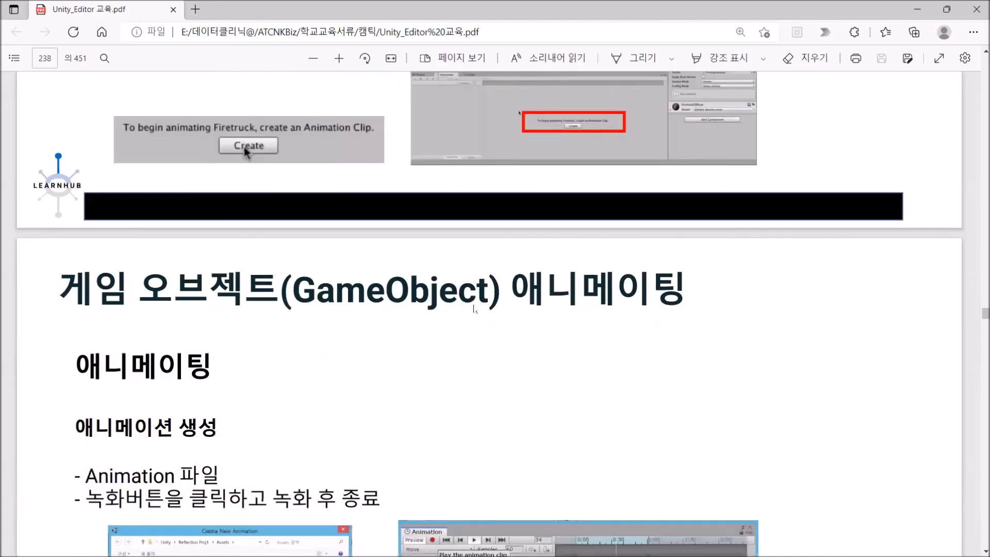
{"action": "scroll", "coordinate": [473, 308], "scroll_direction": "down", "scroll_amount": 5}
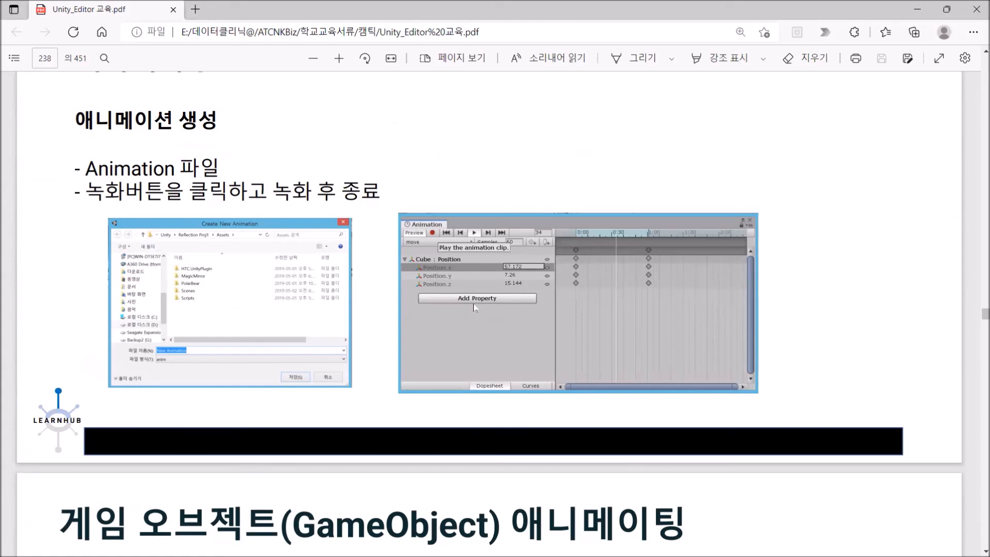
{"action": "scroll", "coordinate": [487, 308], "scroll_direction": "down", "scroll_amount": 5}
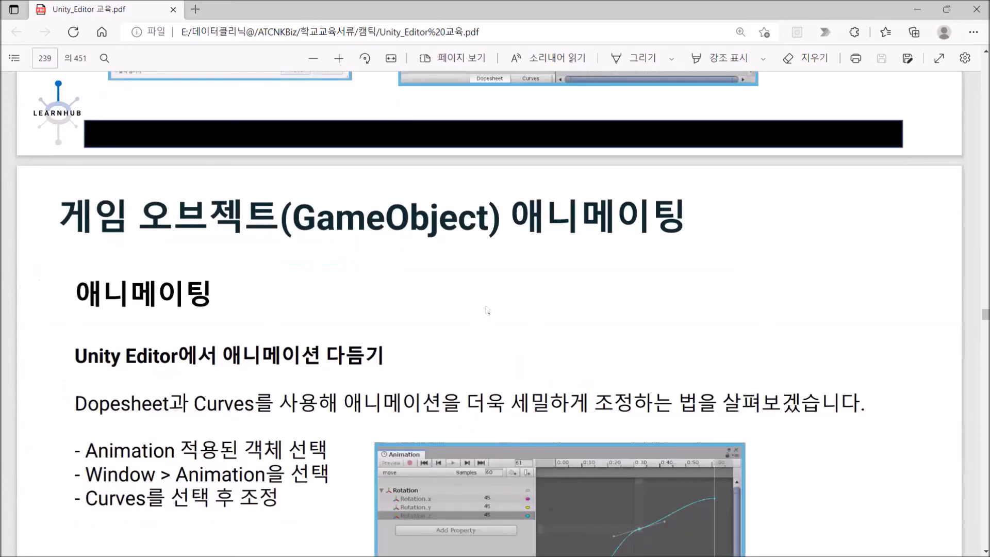
{"action": "scroll", "coordinate": [487, 310], "scroll_direction": "up", "scroll_amount": 9}
{"action": "scroll", "coordinate": [483, 310], "scroll_direction": "down", "scroll_amount": 1}
{"action": "scroll", "coordinate": [483, 310], "scroll_direction": "down", "scroll_amount": 10}
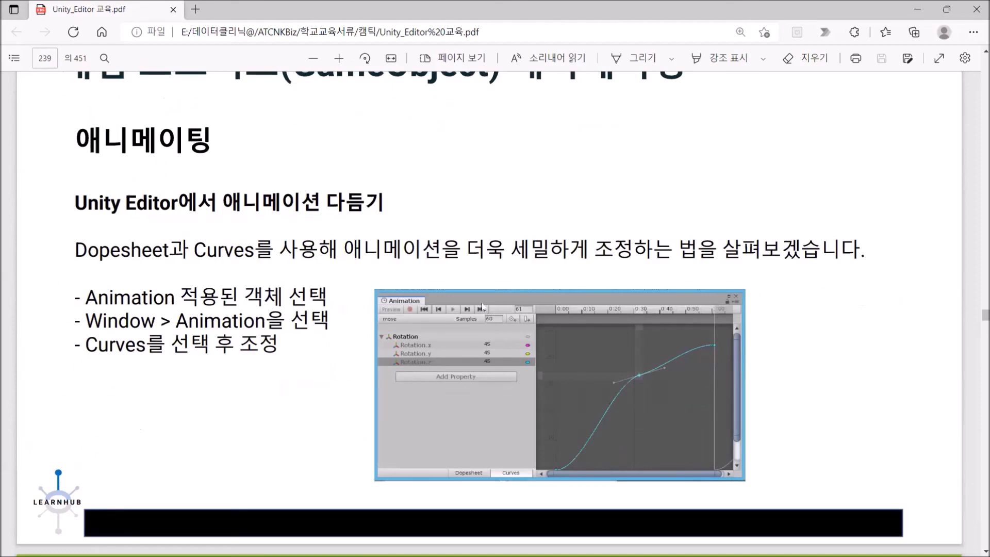
{"action": "scroll", "coordinate": [483, 305], "scroll_direction": "down", "scroll_amount": 15}
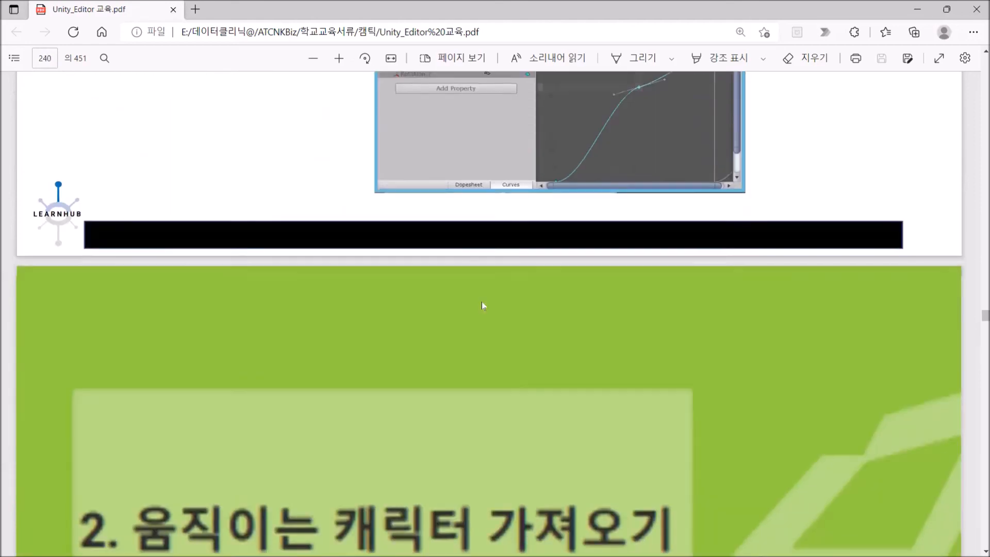
{"action": "scroll", "coordinate": [483, 307], "scroll_direction": "down", "scroll_amount": 1}
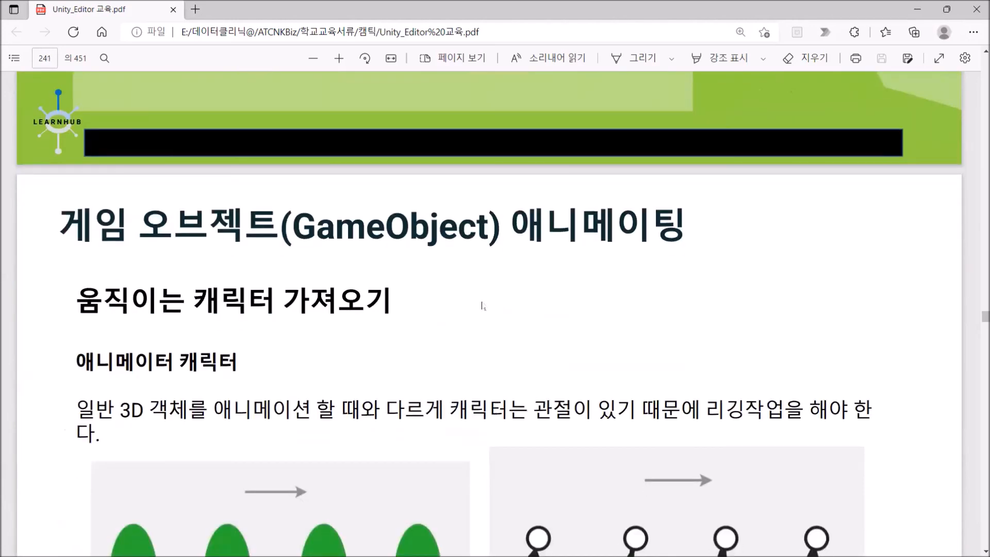
{"action": "scroll", "coordinate": [482, 306], "scroll_direction": "up", "scroll_amount": 10}
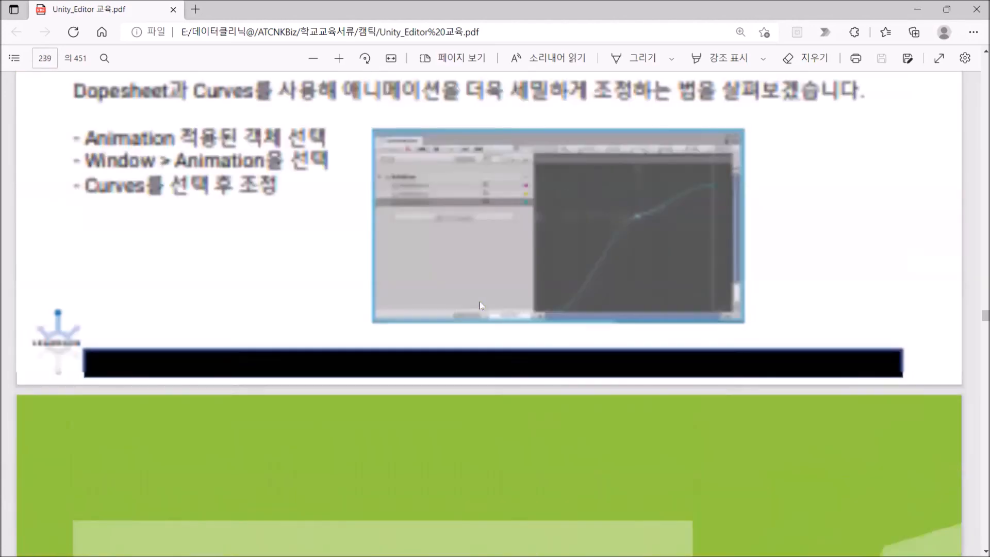